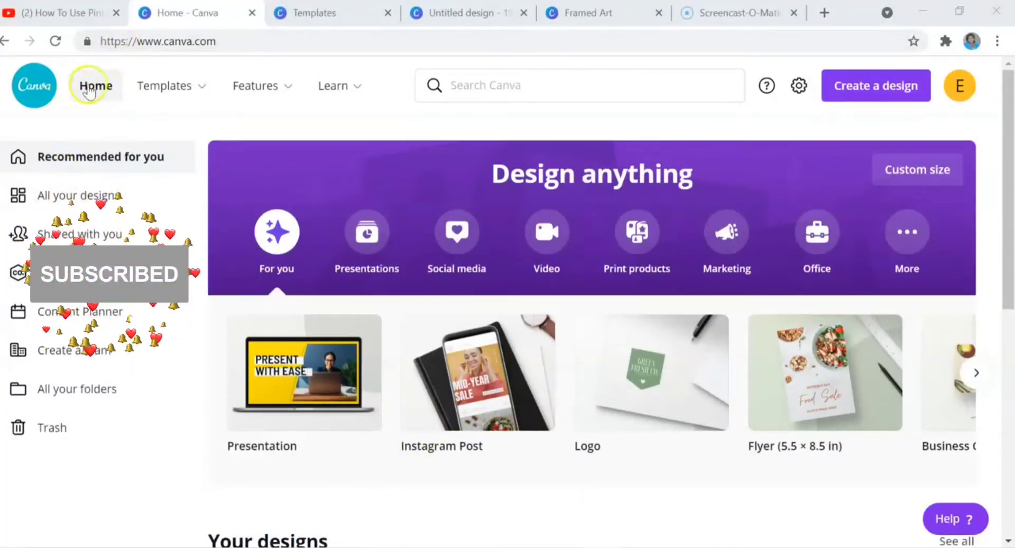
pyautogui.moveTo(152, 95)
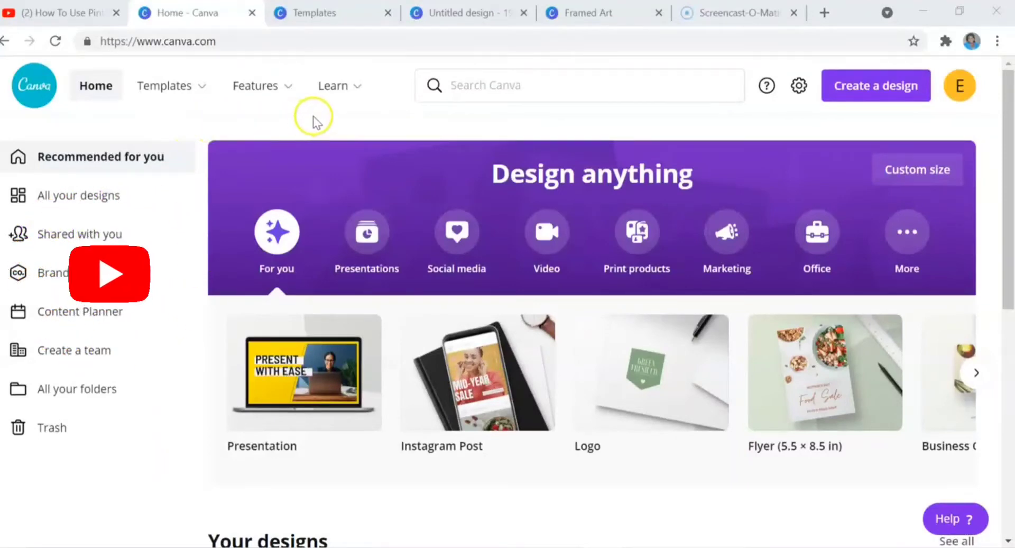
pyautogui.moveTo(316, 116)
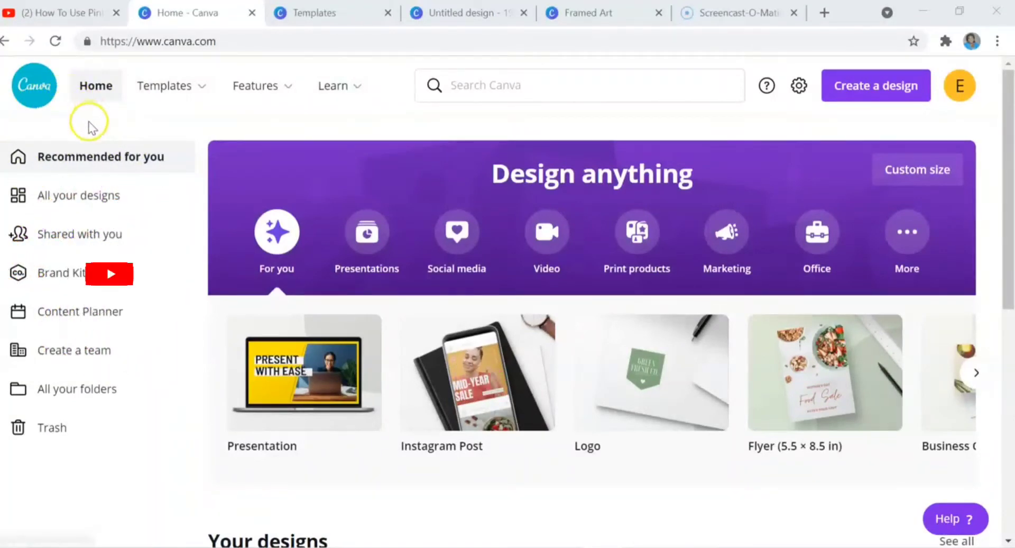
pyautogui.moveTo(135, 117)
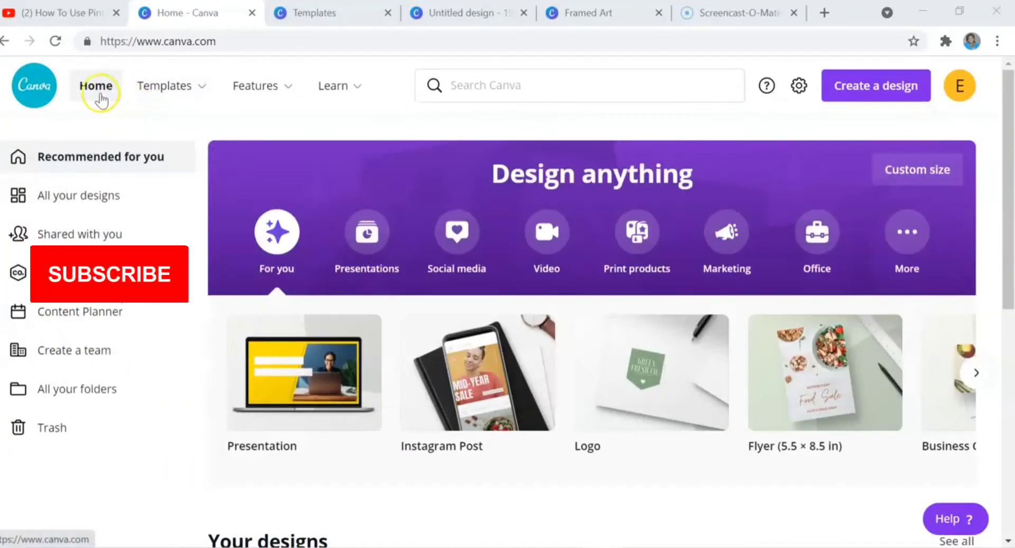
pyautogui.click(99, 95)
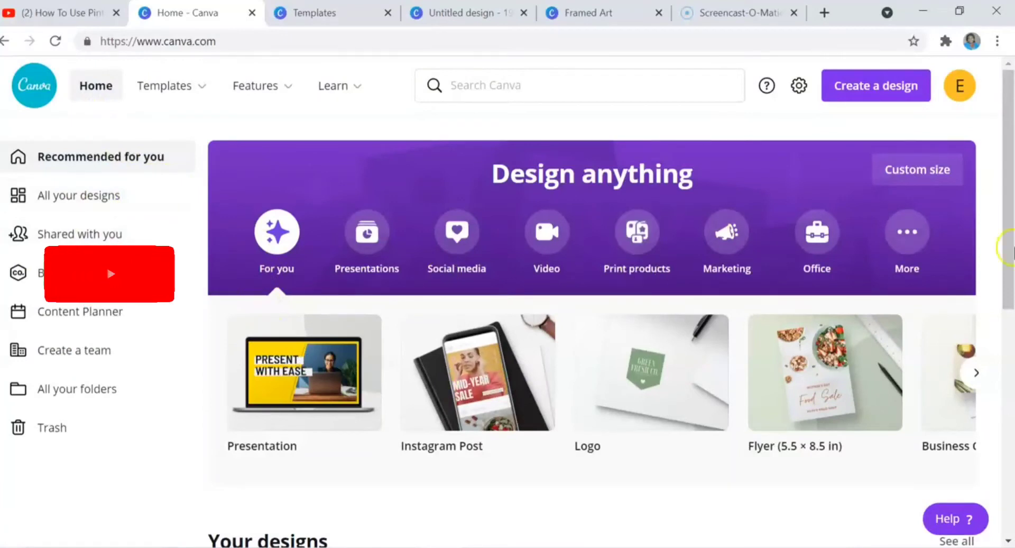
pyautogui.click(883, 99)
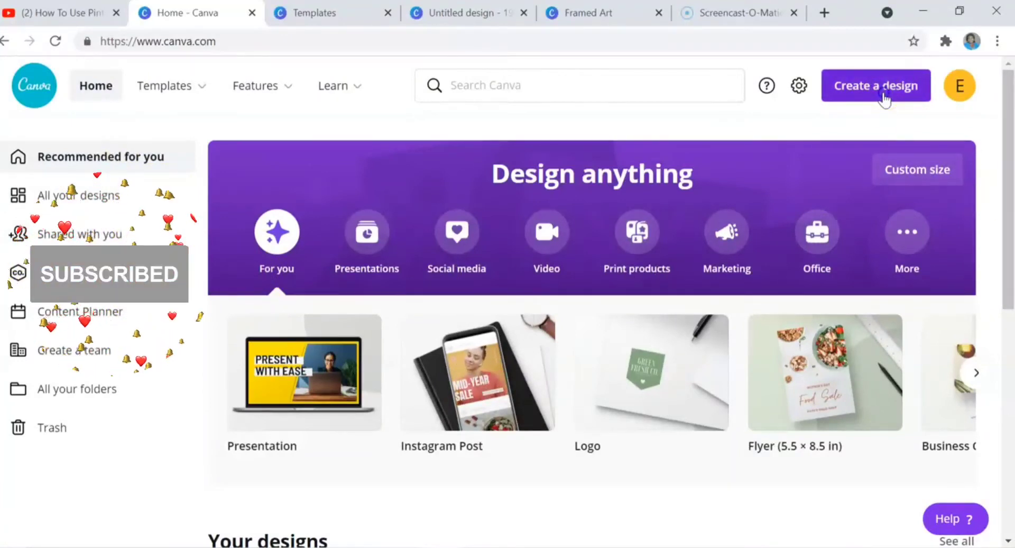
pyautogui.write('pr')
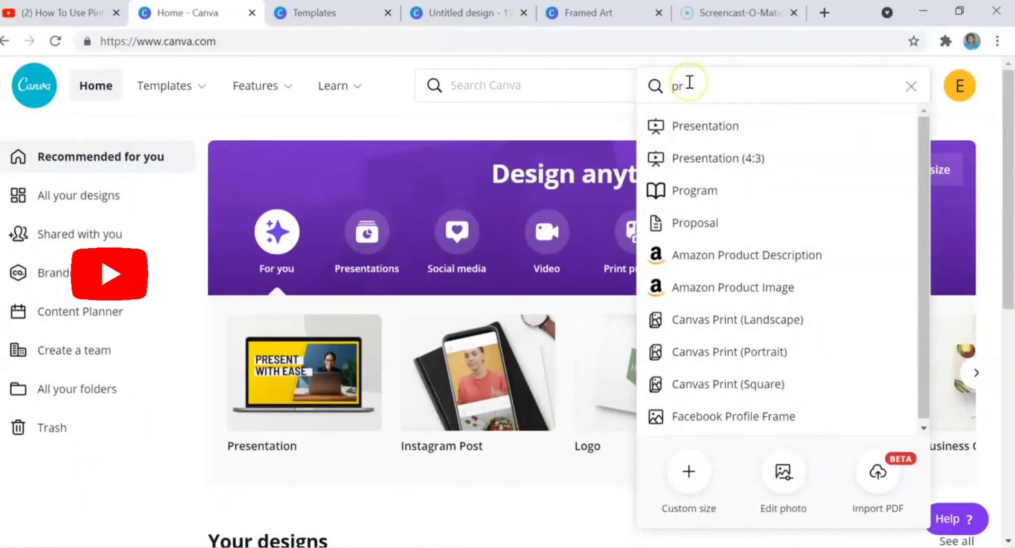
pyautogui.press('BackSpace')
pyautogui.press('BackSpace')
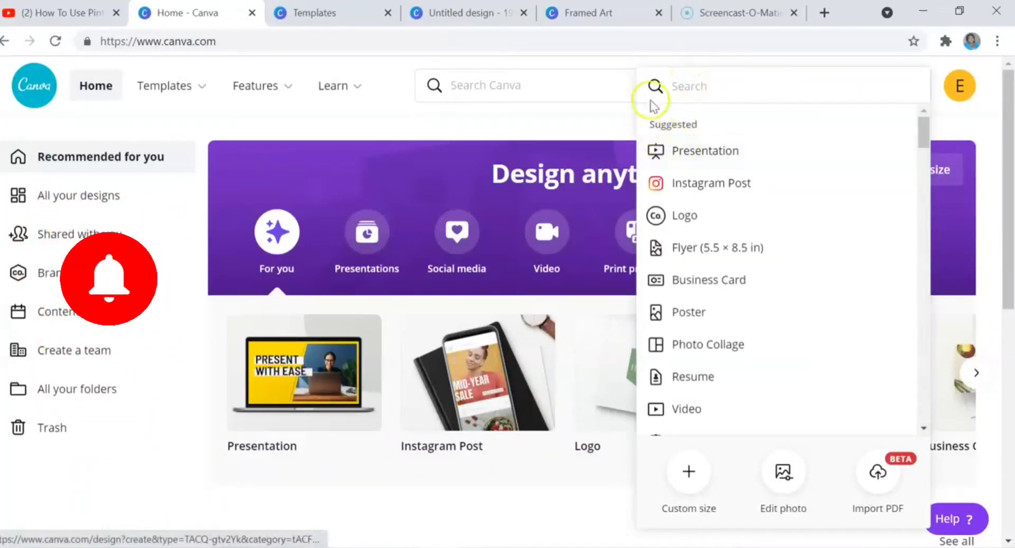
pyautogui.click(591, 130)
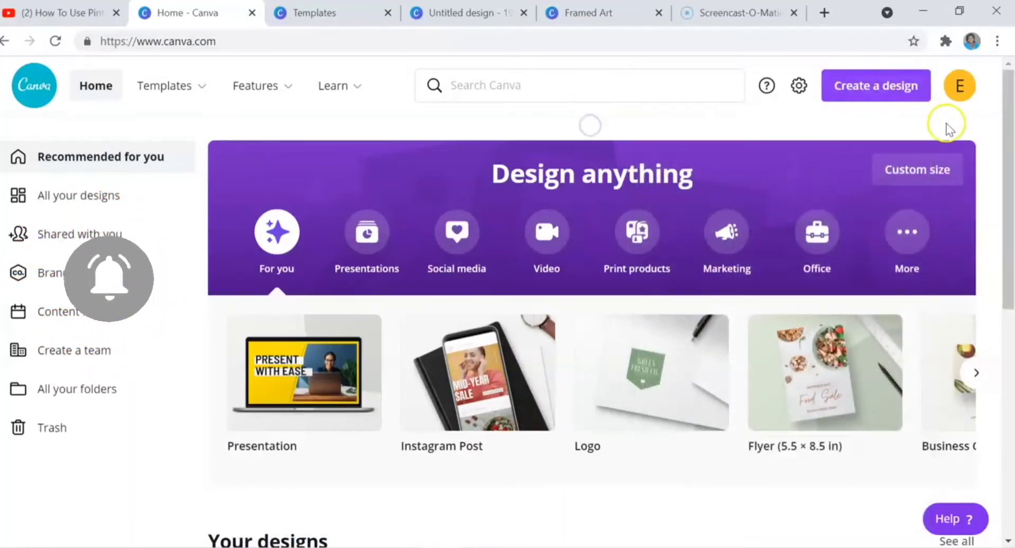
# Enter a custom design size of 1920 × 1080 px from the home page without creating the design
pyautogui.click(907, 175)
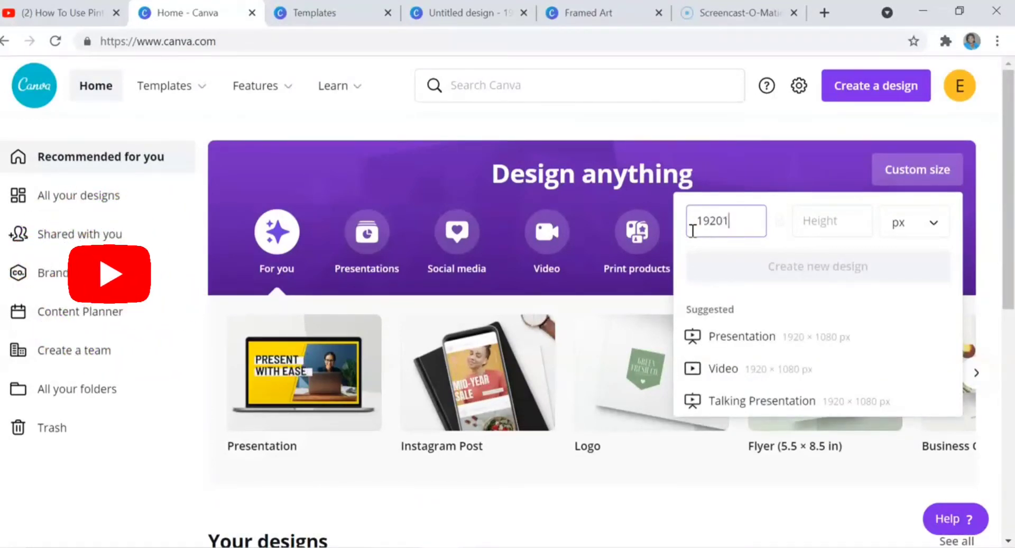
pyautogui.write('09')
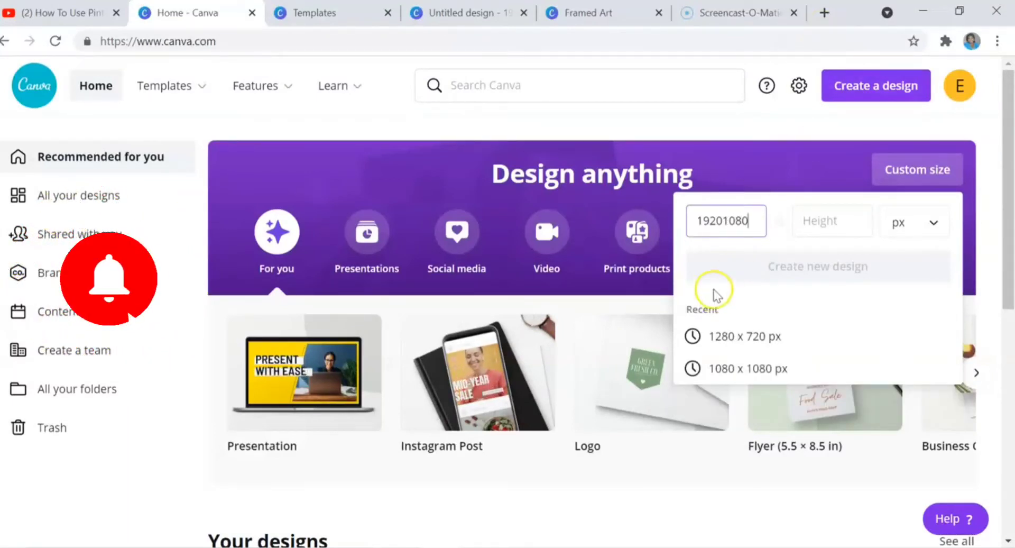
pyautogui.press('BackSpace')
pyautogui.press('BackSpace')
pyautogui.press('BackSpace')
pyautogui.press('BackSpace')
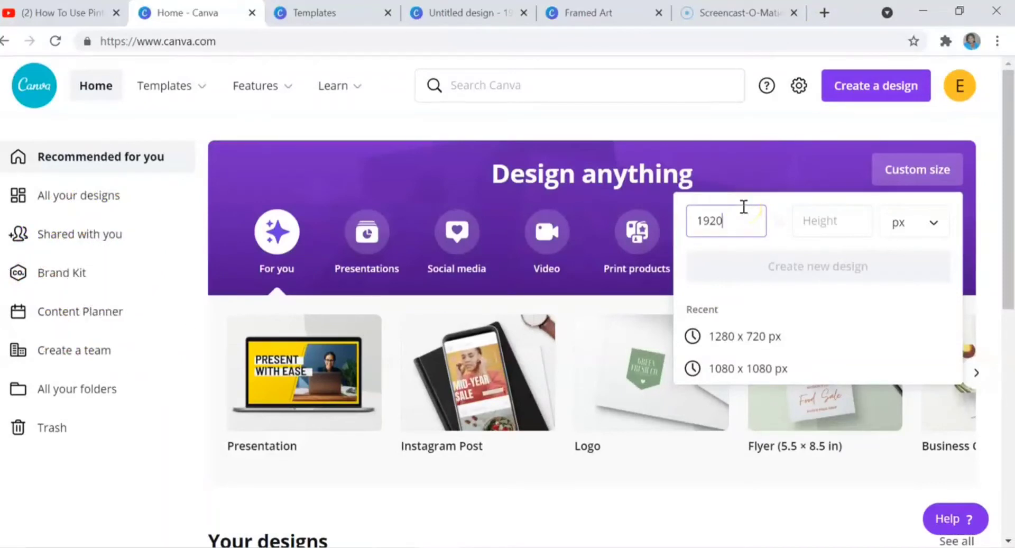
pyautogui.click(808, 211)
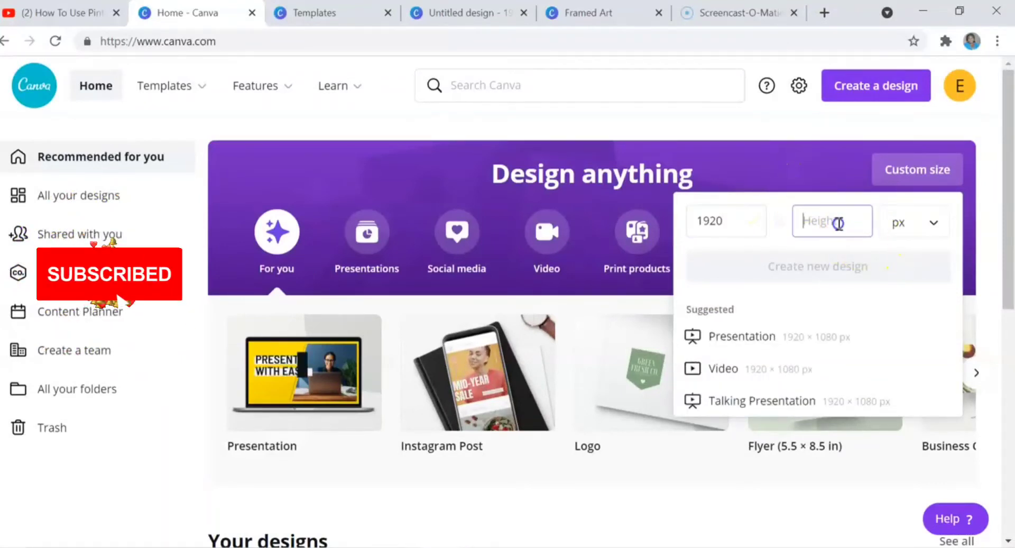
pyautogui.write('1')
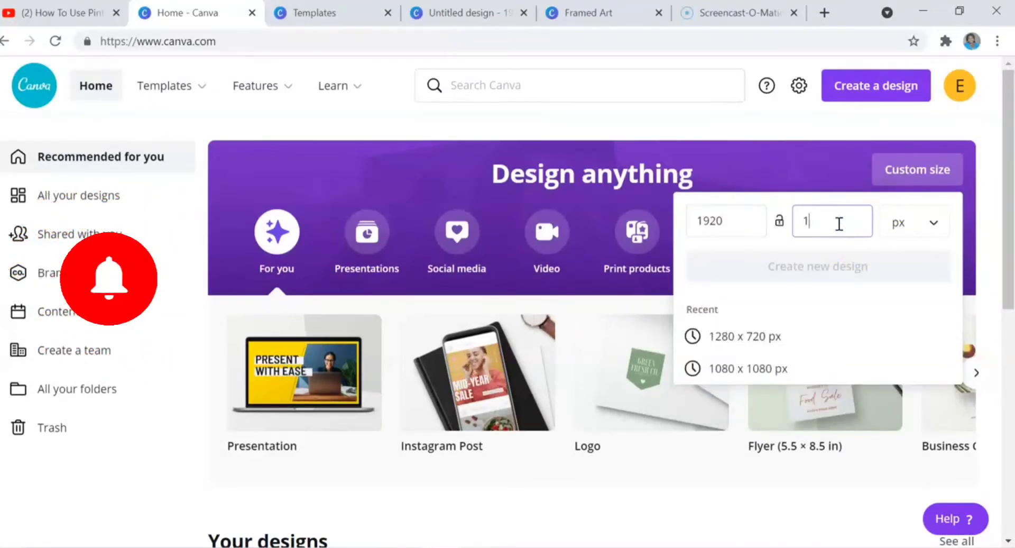
pyautogui.write('080')
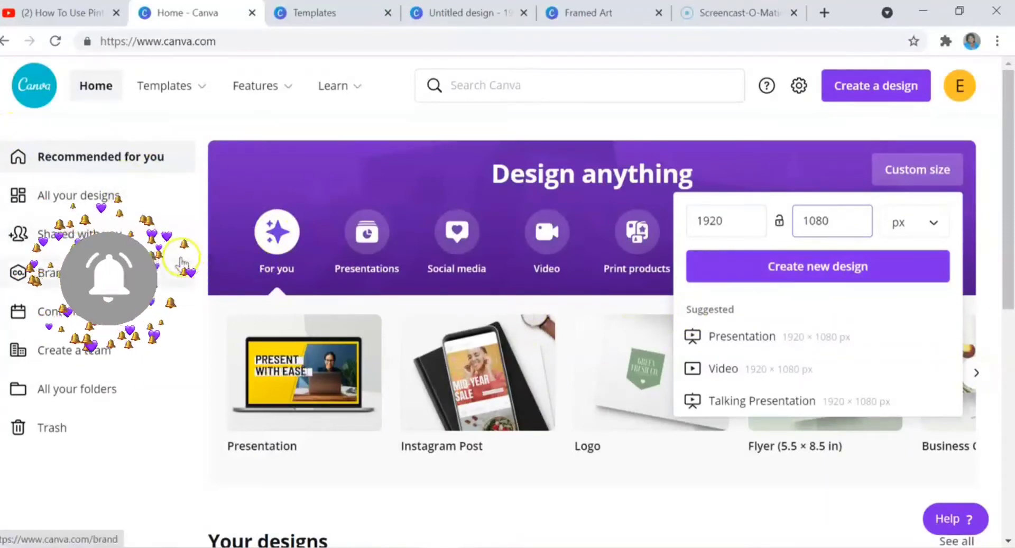
# Open the page for discovering ready-made templates
pyautogui.moveTo(174, 101)
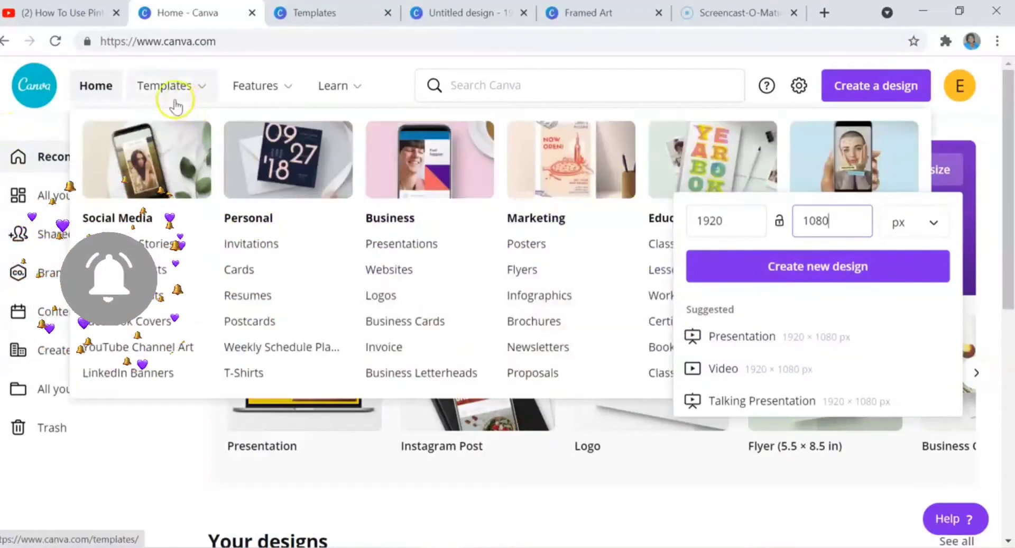
pyautogui.click(200, 87)
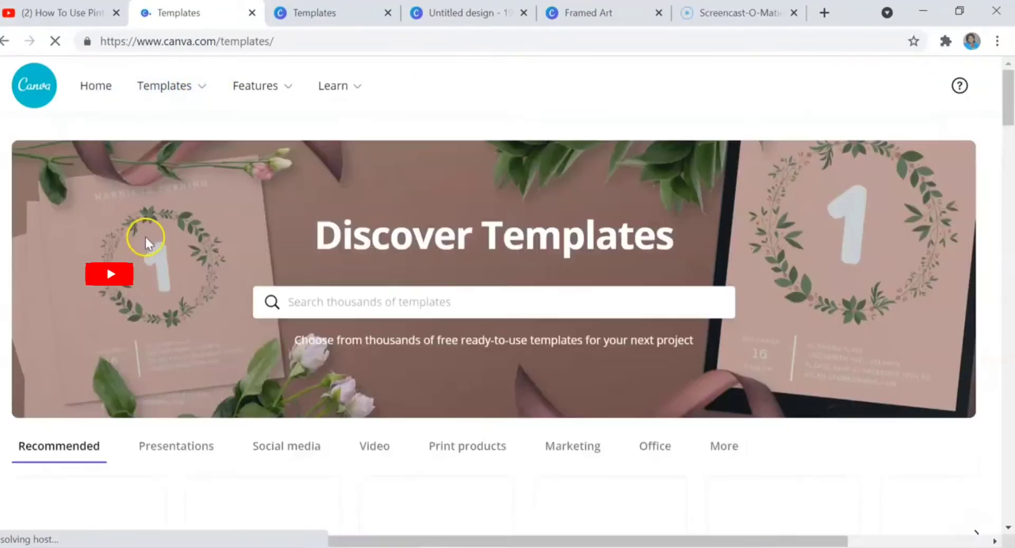
pyautogui.moveTo(189, 96)
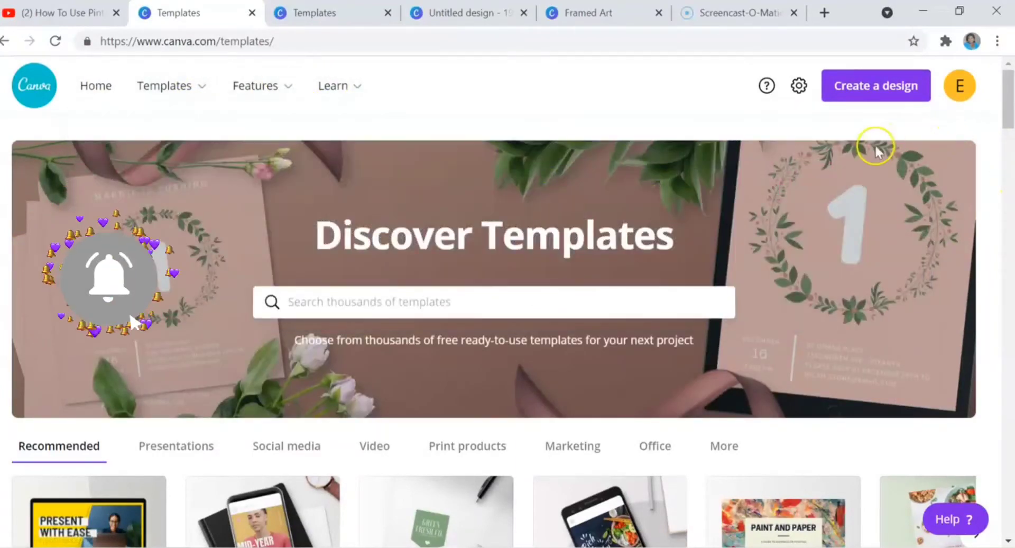
# Create a new blank design with a custom size of 1920 × 1080 px
pyautogui.click(899, 96)
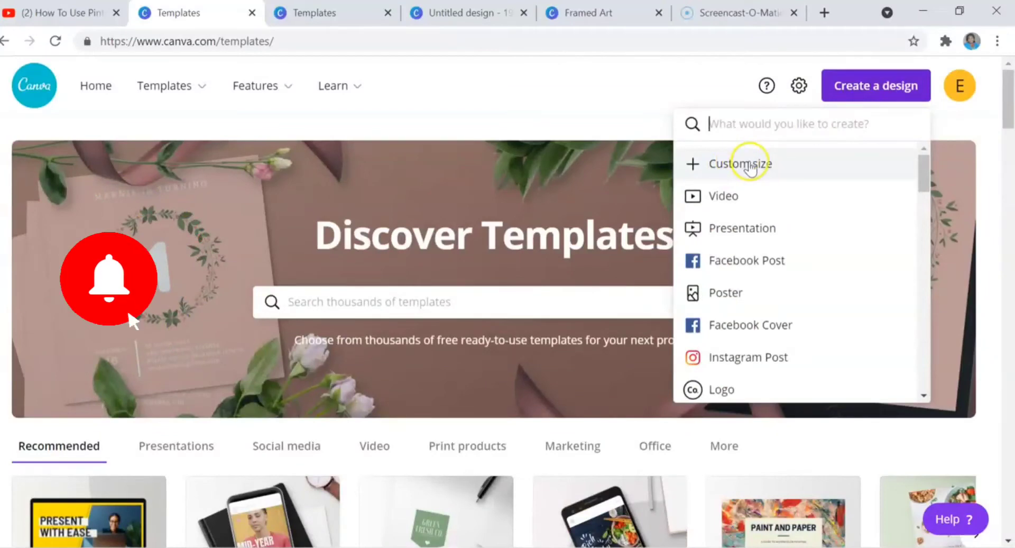
pyautogui.click(751, 165)
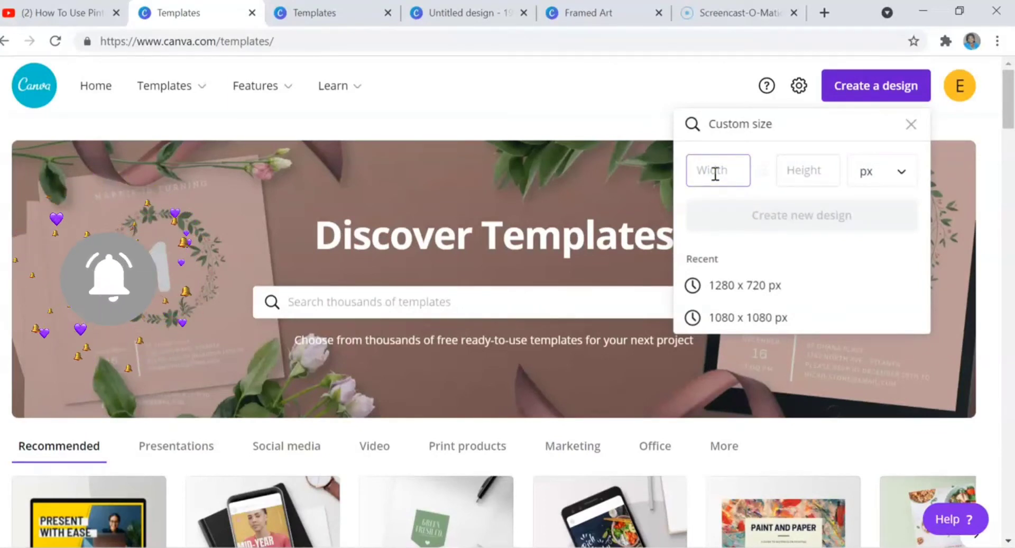
pyautogui.write('19')
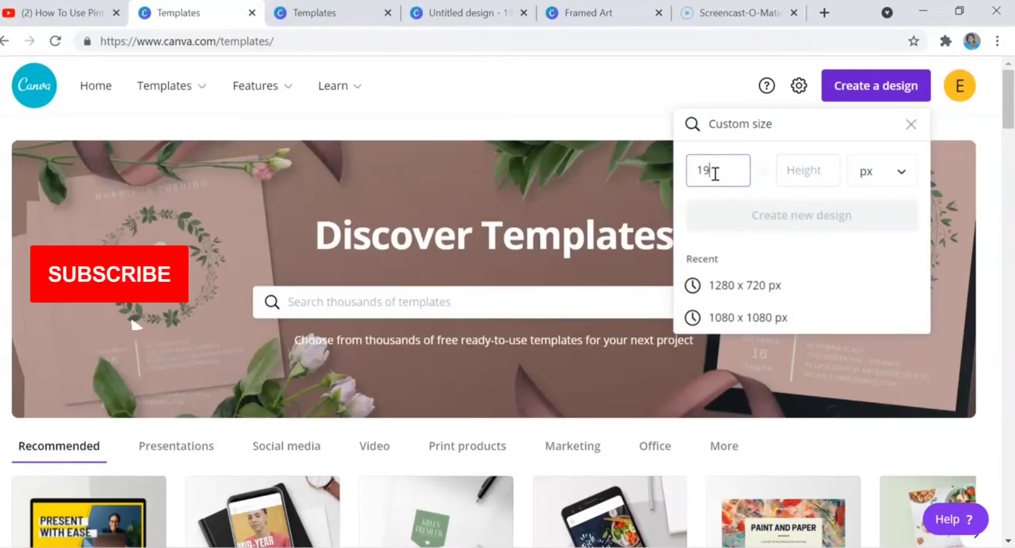
pyautogui.write('20')
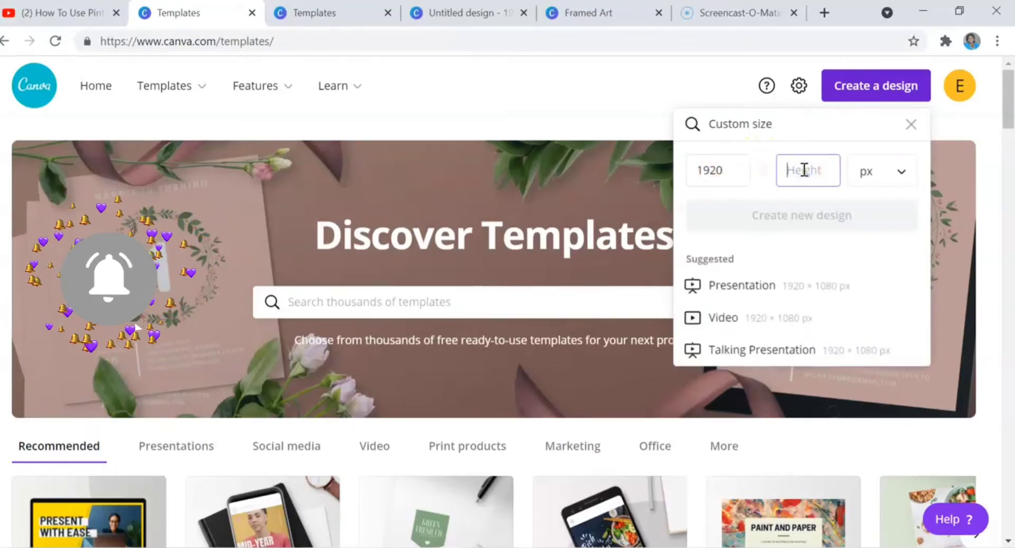
pyautogui.write('108')
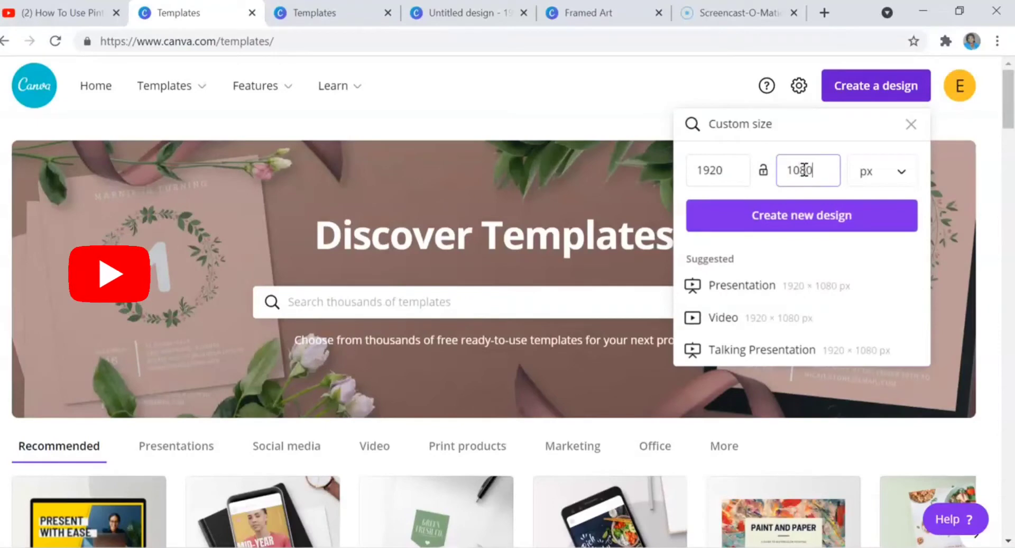
pyautogui.write('0')
pyautogui.click(840, 217)
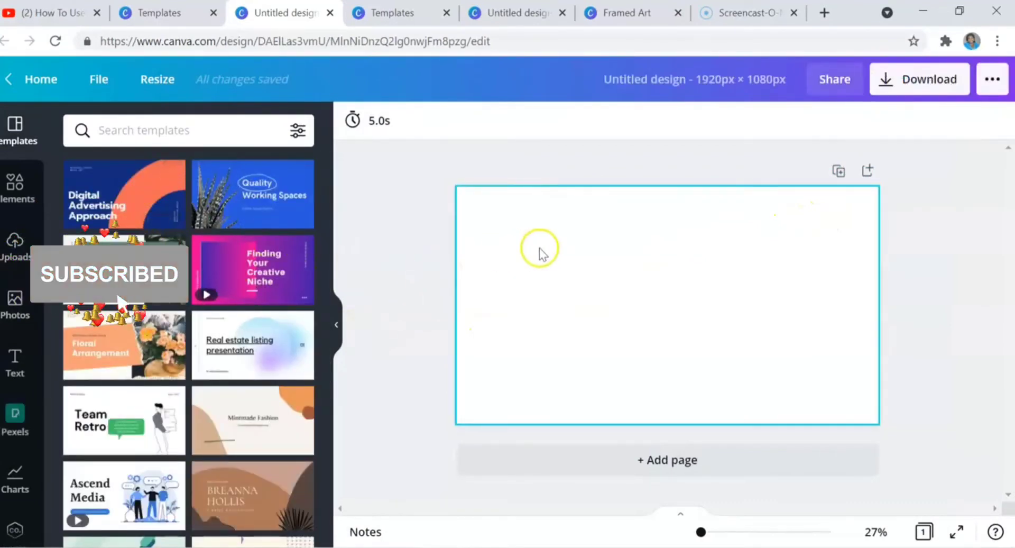
# Browse the templates and apply the cover page of the Blue and Orange Digital Advertising Approach Presentation to the blank page
pyautogui.scroll(-10, 197, 233)
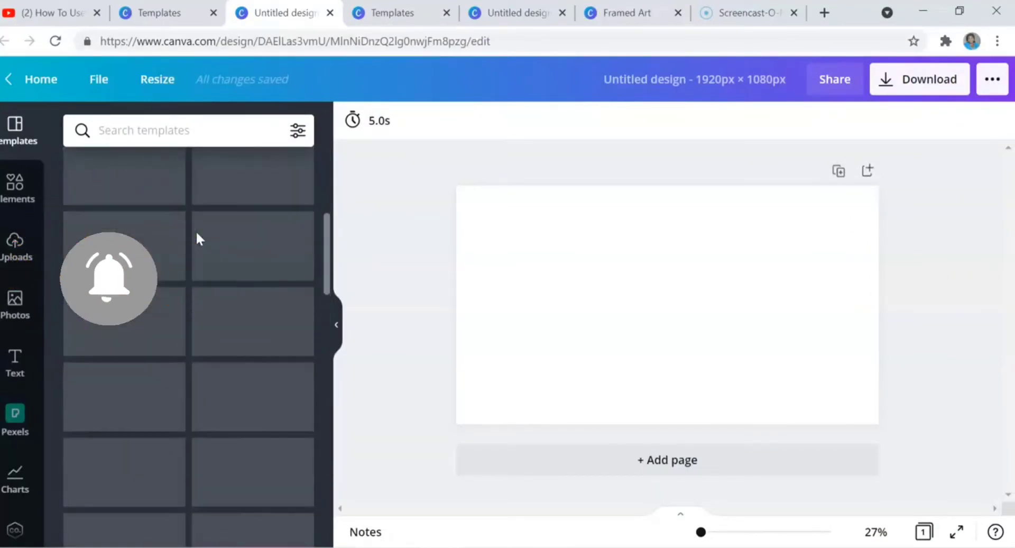
pyautogui.click(102, 182)
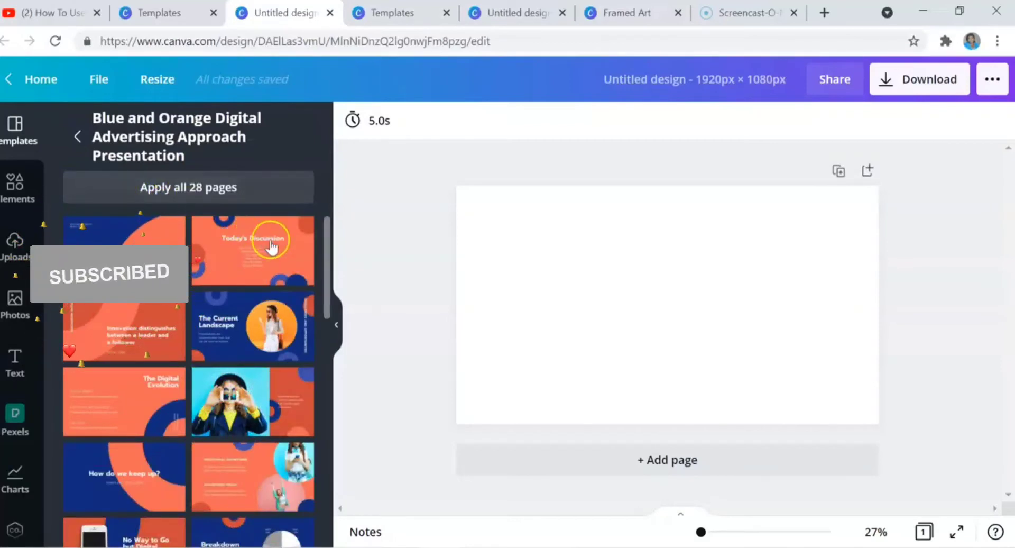
pyautogui.click(158, 245)
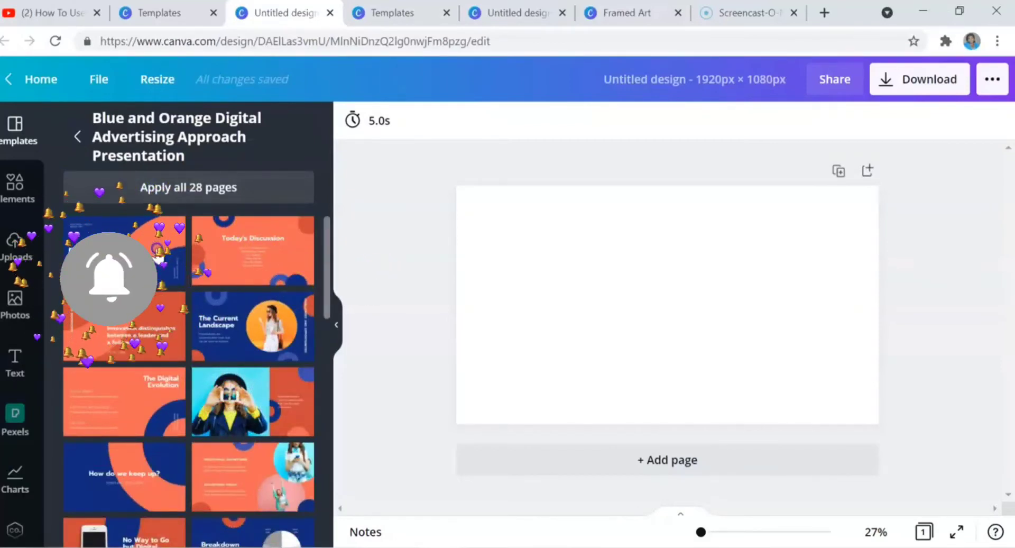
# Move the "Digital Advertising Approach" title right onto the orange ring and shift the ring slightly lower on the page
pyautogui.click(691, 351)
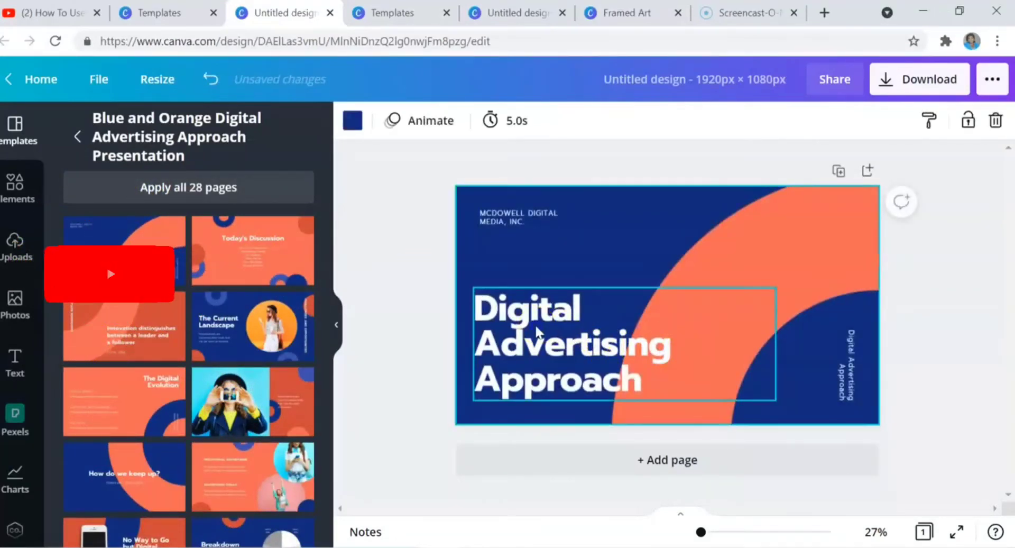
pyautogui.click(607, 319)
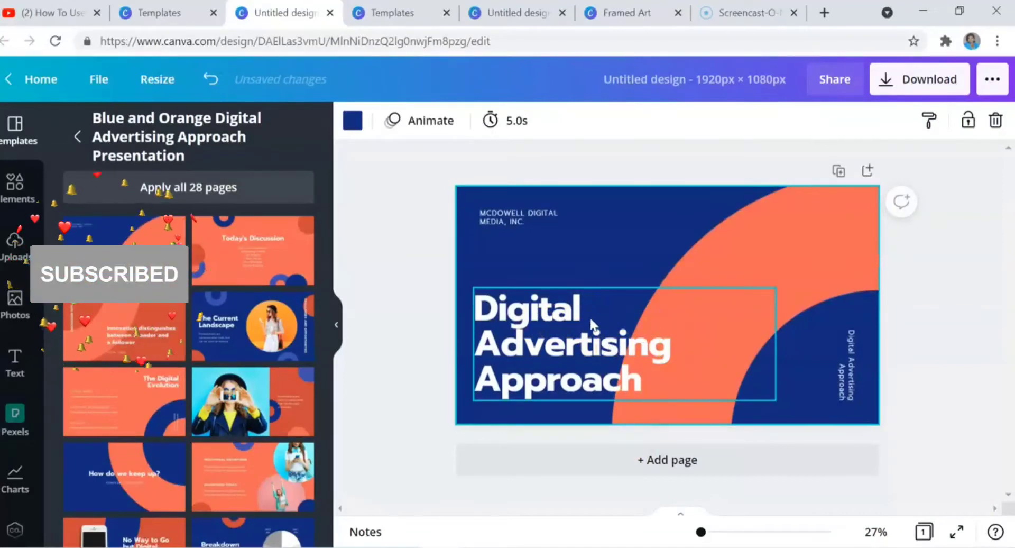
pyautogui.click(742, 244)
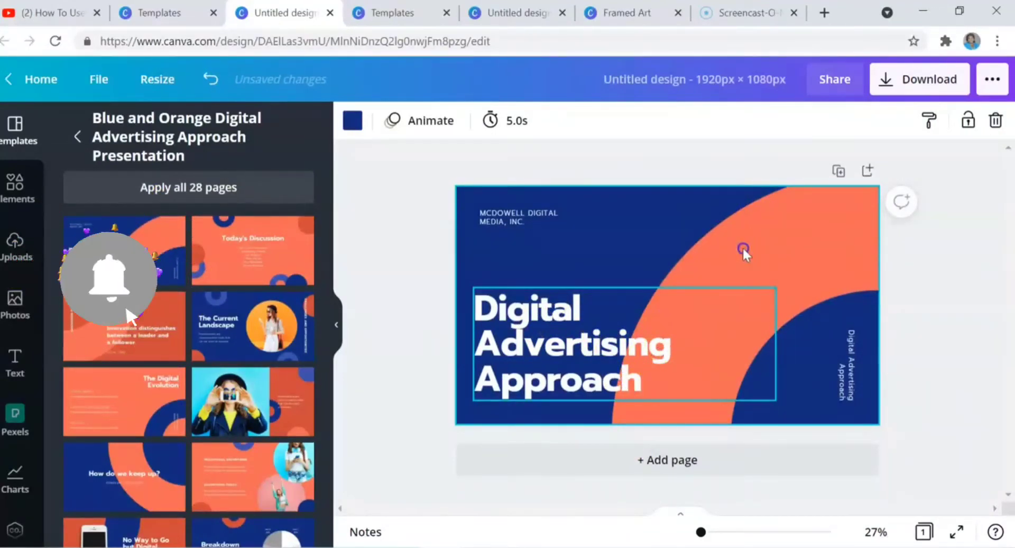
pyautogui.click(589, 233)
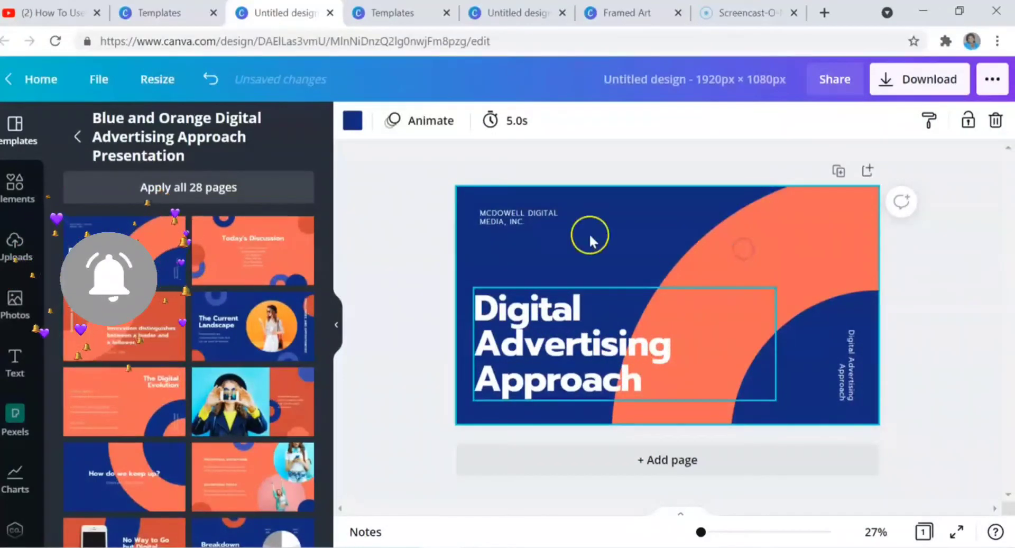
# Move the company name closer to the page's top edge and place the large title below it, aligned with its left edge
pyautogui.click(506, 214)
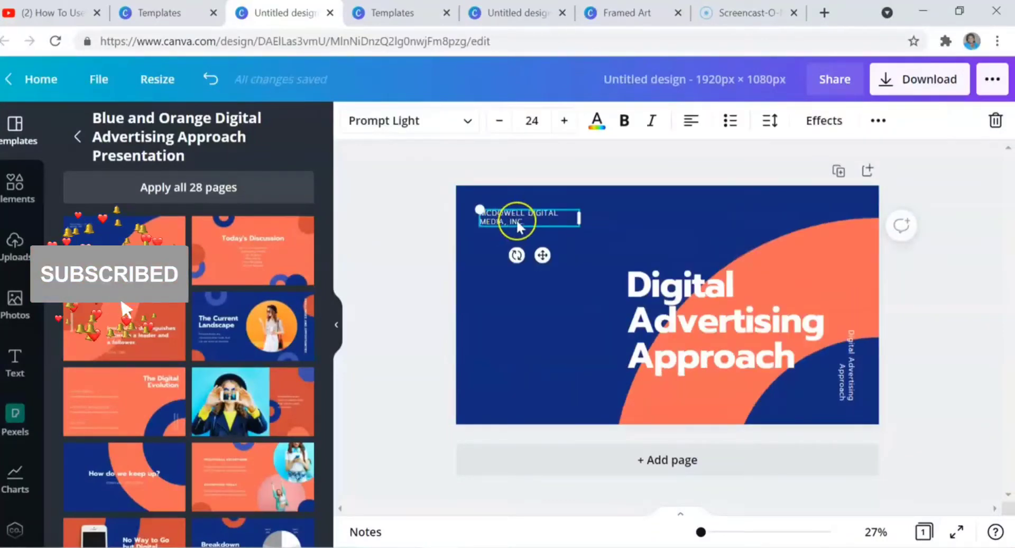
pyautogui.moveTo(526, 210)
pyautogui.mouseDown()
pyautogui.moveTo(640, 221)
pyautogui.moveTo(542, 219)
pyautogui.moveTo(494, 265)
pyautogui.moveTo(597, 233)
pyautogui.moveTo(537, 233)
pyautogui.moveTo(527, 201)
pyautogui.mouseUp()
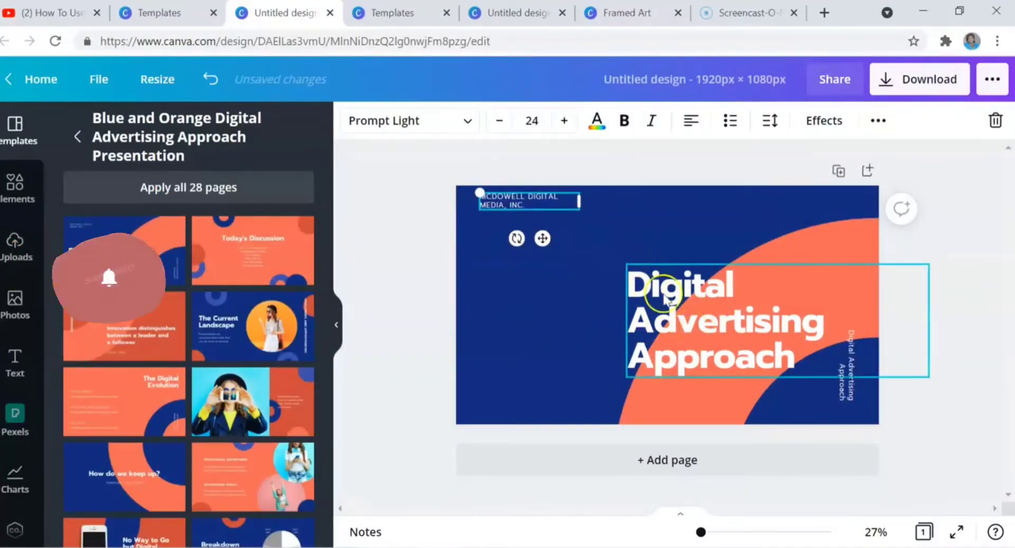
pyautogui.moveTo(698, 328); pyautogui.dragTo(545, 302)
pyautogui.moveTo(541, 300); pyautogui.dragTo(539, 306)
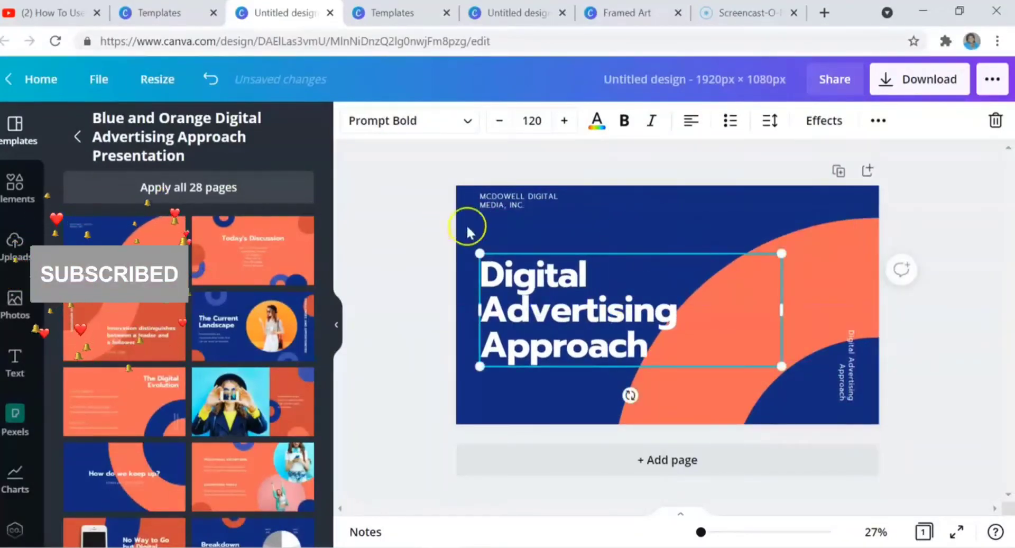
# Shift the orange ring up and to the right, and move the vertical caption closer to the page's lower-right corner
pyautogui.click(840, 302)
pyautogui.moveTo(840, 303); pyautogui.dragTo(847, 271)
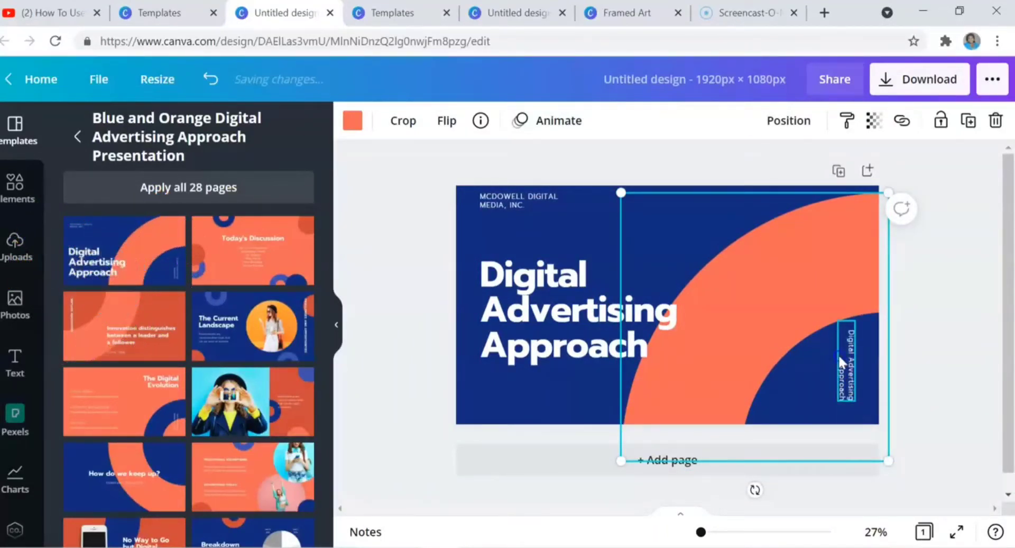
pyautogui.click(856, 359)
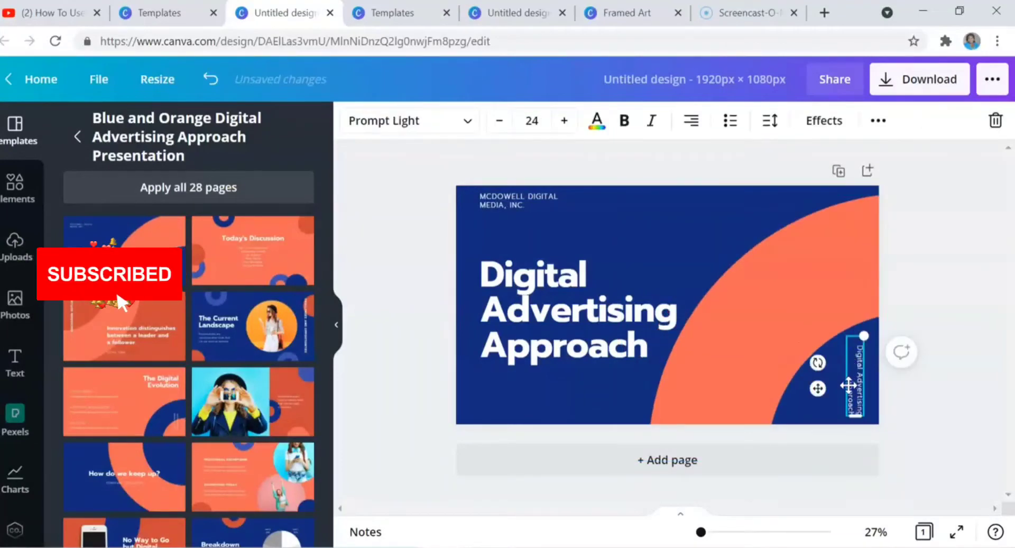
# Nudge the vertical "Digital Advertising Approach" caption slightly within the page's lower-right corner
pyautogui.moveTo(848, 385); pyautogui.dragTo(844, 358)
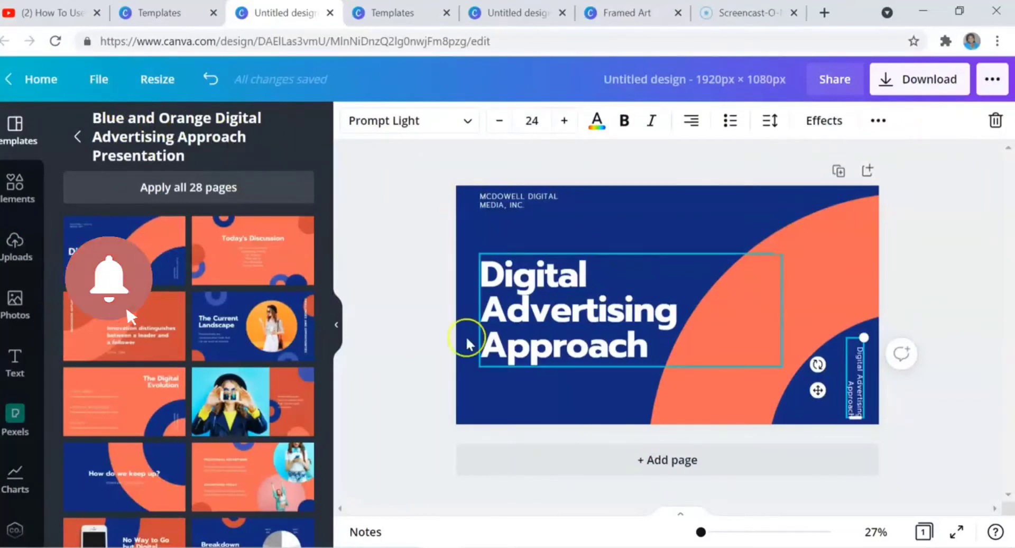
# Examine the resize options and the file commands available for the design
pyautogui.click(174, 78)
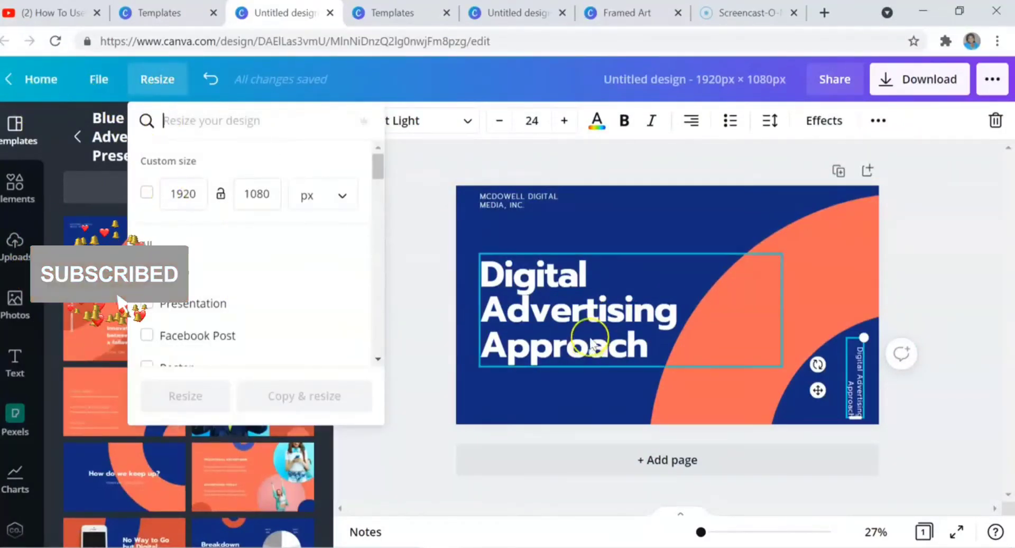
pyautogui.click(93, 88)
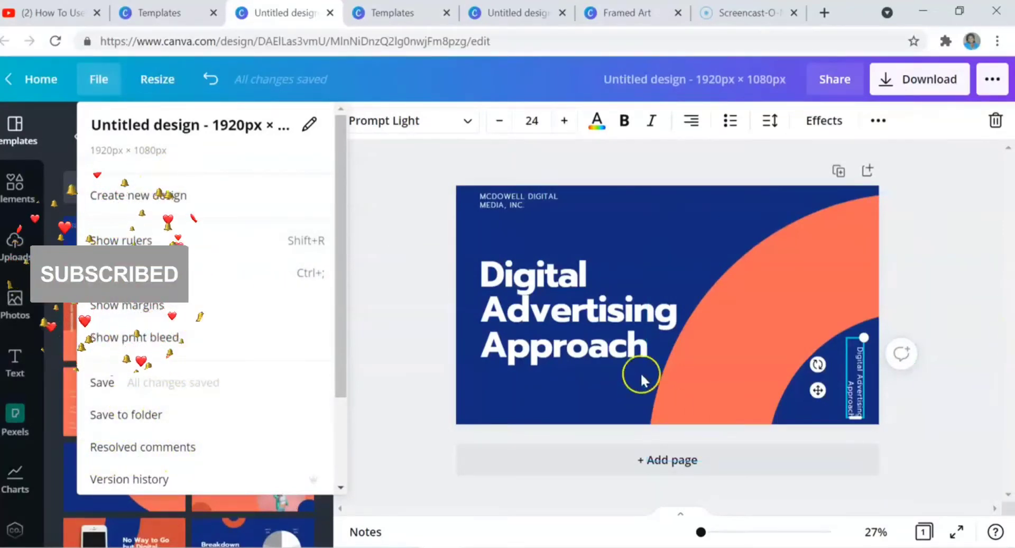
pyautogui.click(392, 201)
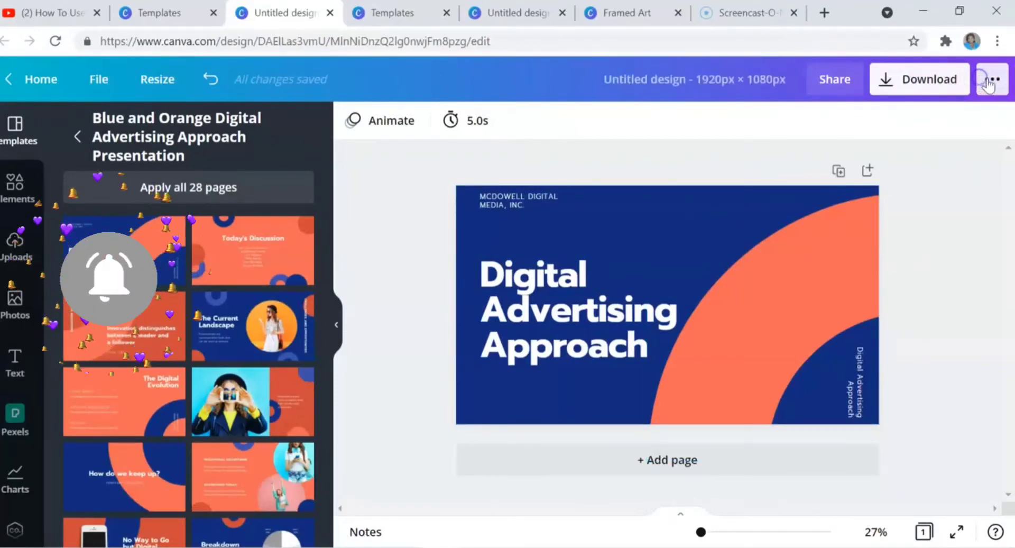
# Examine the publishing options for the design, dismissing the OneDrive storage notification
pyautogui.click(1003, 86)
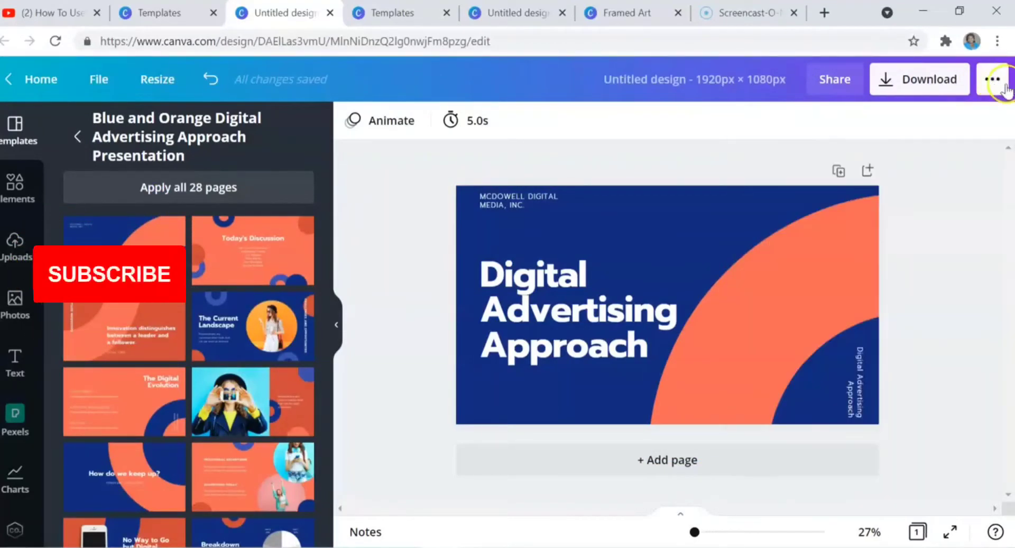
pyautogui.click(998, 81)
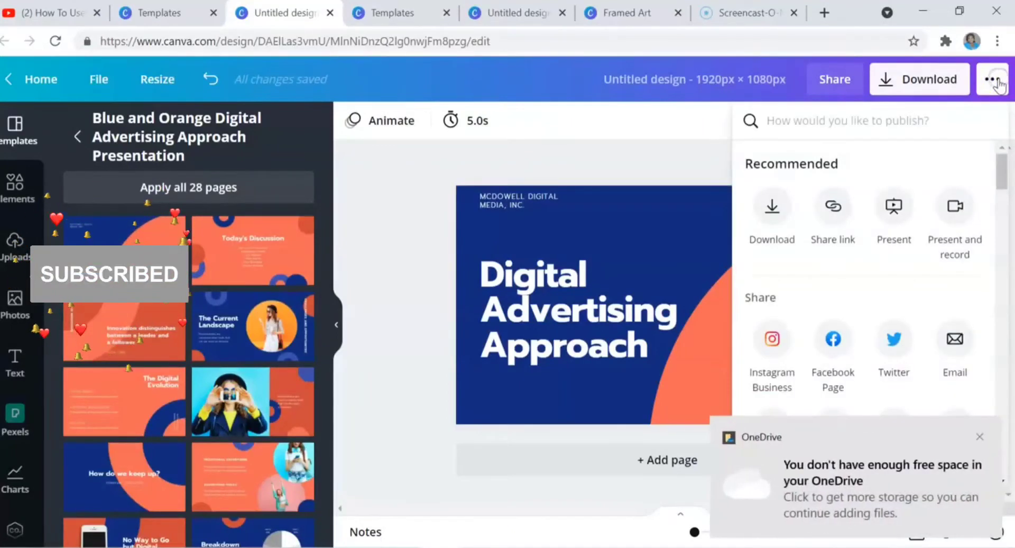
pyautogui.click(979, 437)
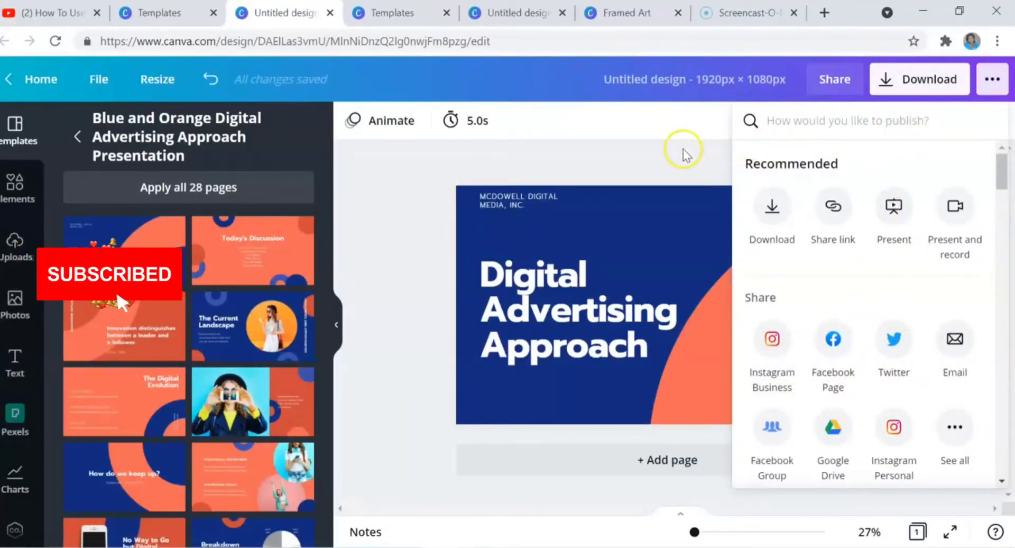
pyautogui.click(653, 154)
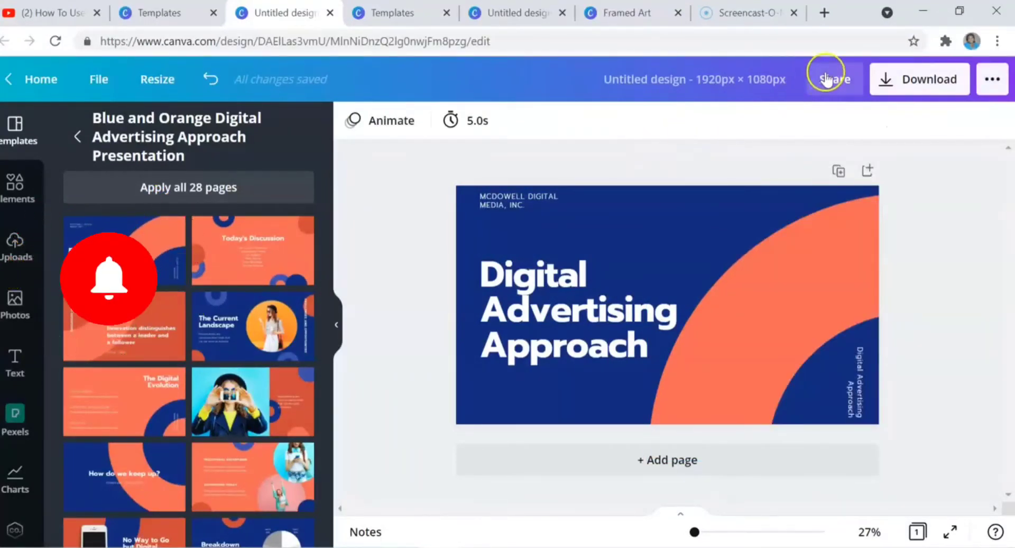
# Examine the sharing settings of the design, including the permission choices for the share link
pyautogui.click(829, 80)
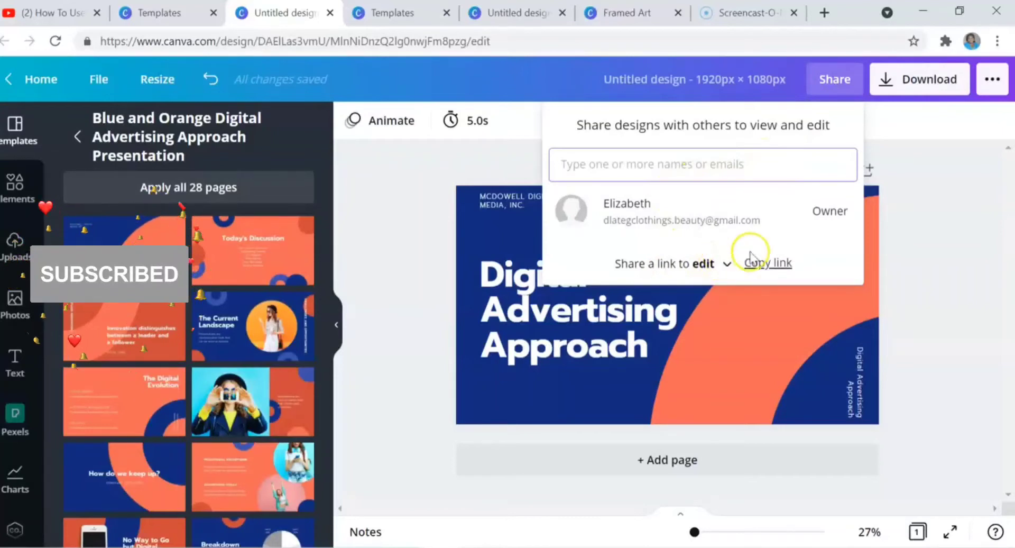
pyautogui.click(727, 263)
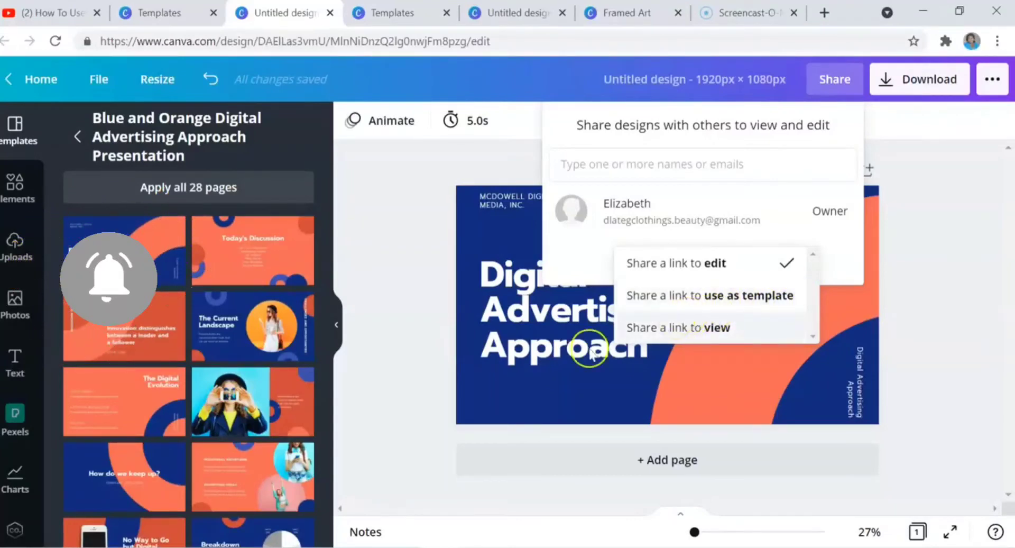
pyautogui.click(963, 410)
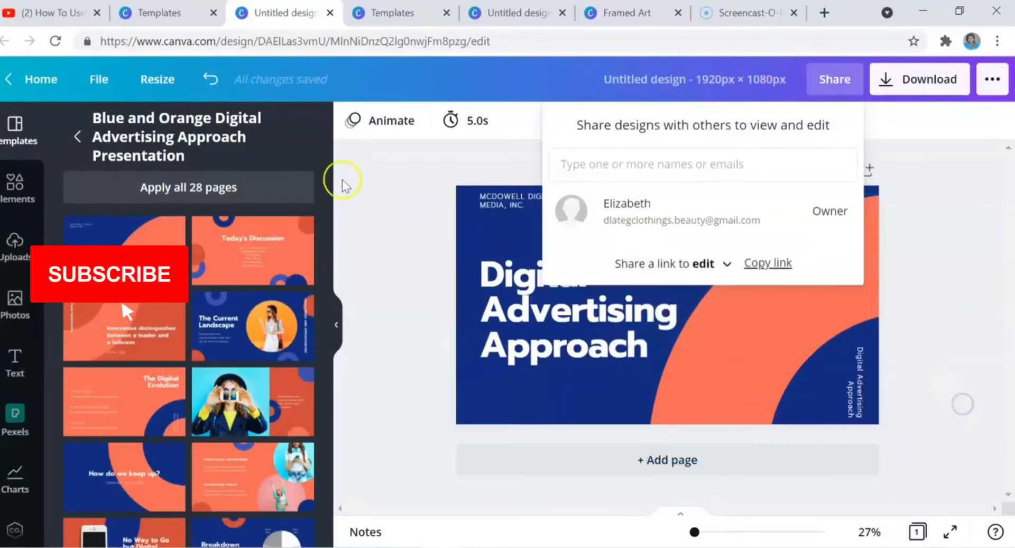
pyautogui.click(931, 176)
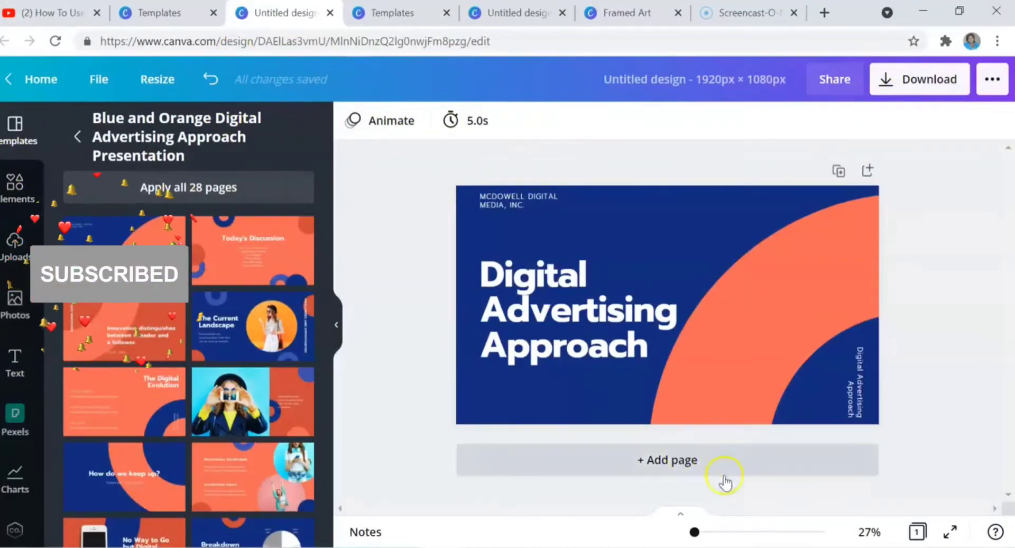
# Delete the orange ring from the page, leaving the blue background and the texts
pyautogui.click(799, 266)
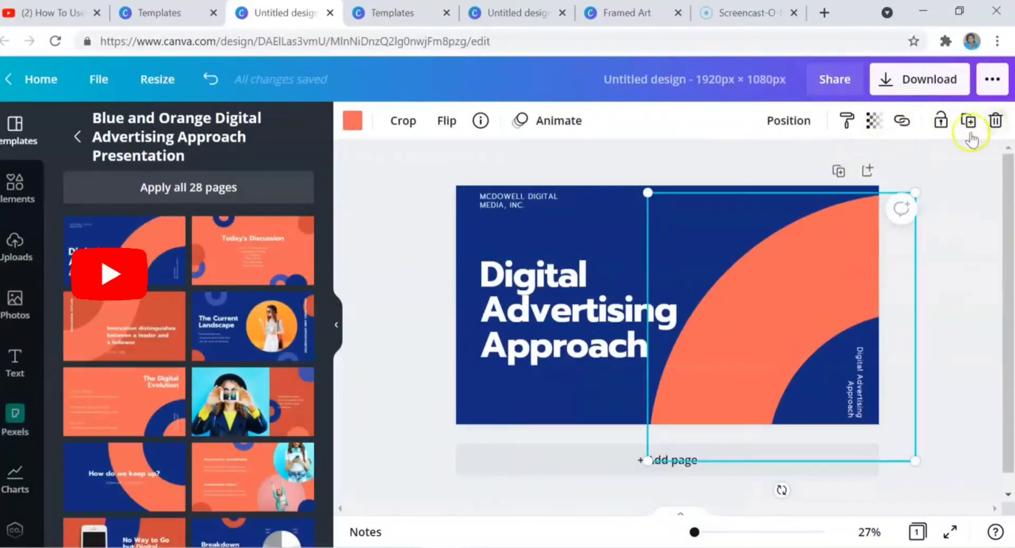
pyautogui.click(997, 123)
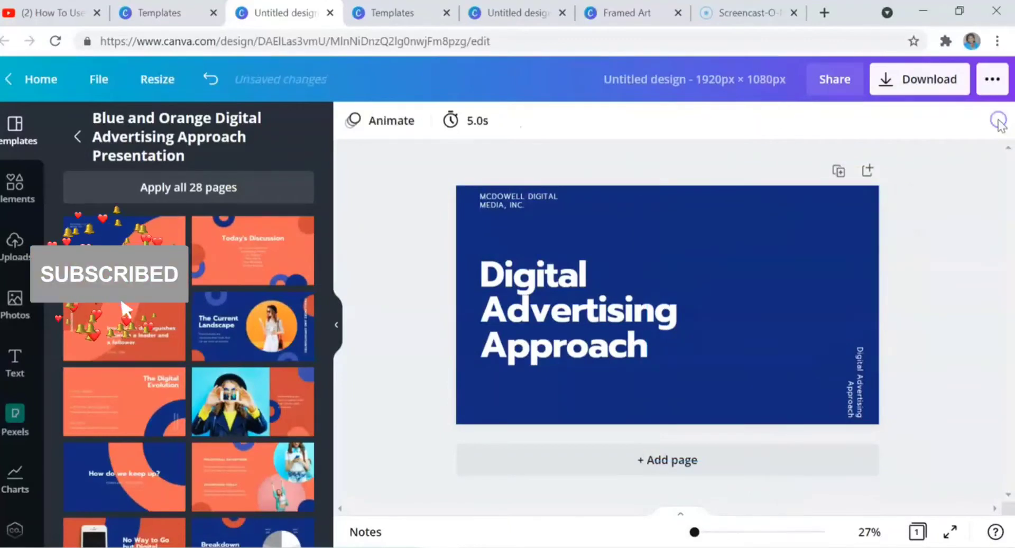
pyautogui.click(821, 228)
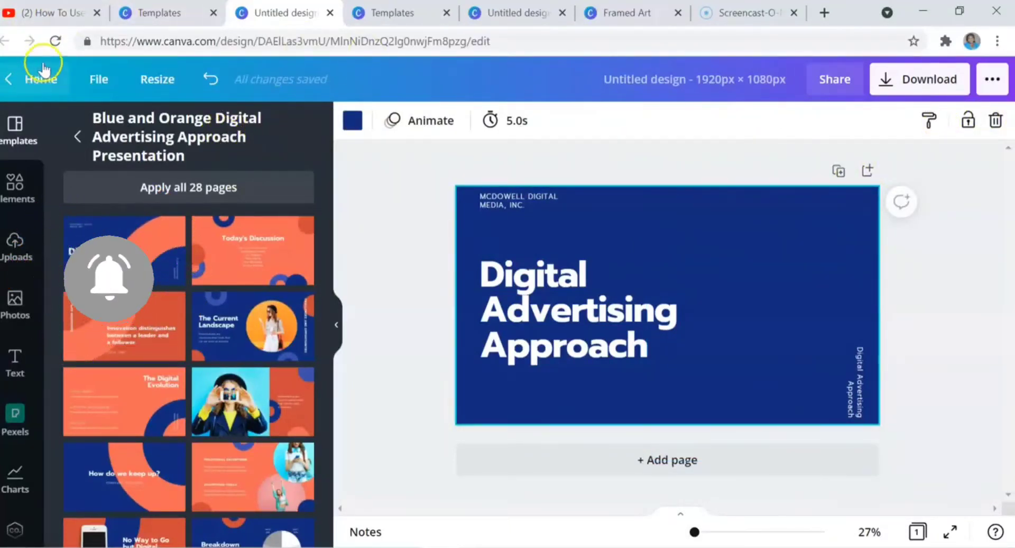
# Return to the Canva home page and create a new custom-size design of 1920 × 1080 px
pyautogui.click(38, 82)
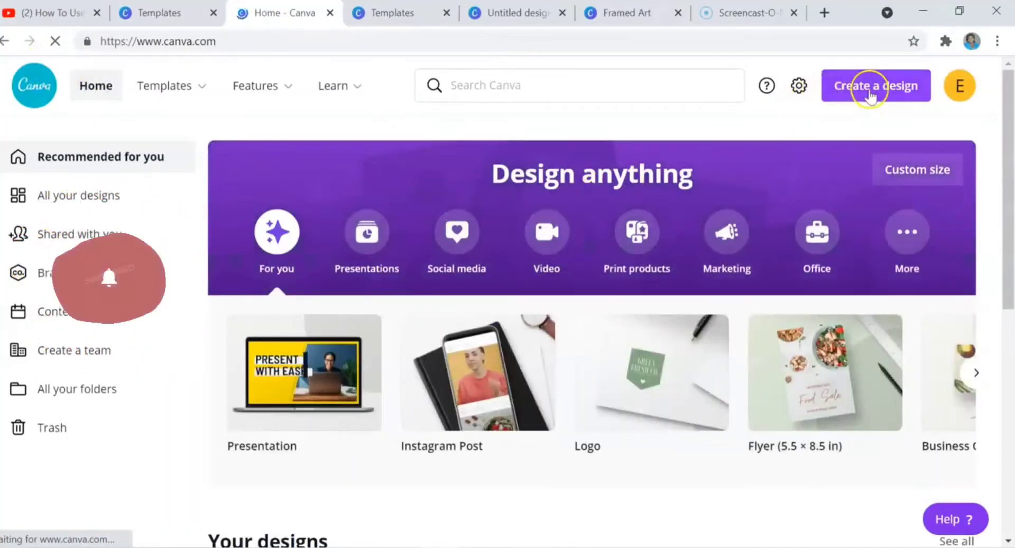
pyautogui.click(918, 168)
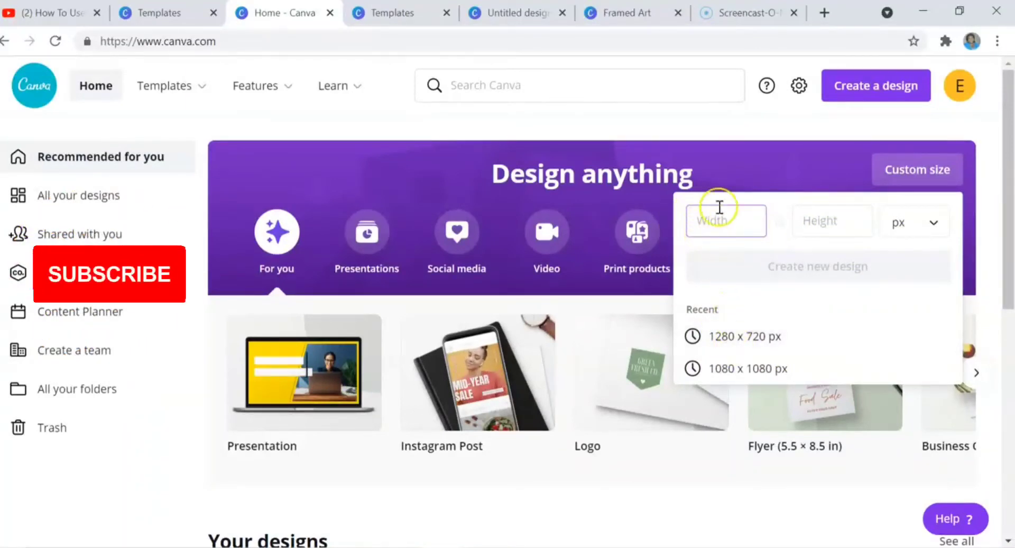
pyautogui.write('1')
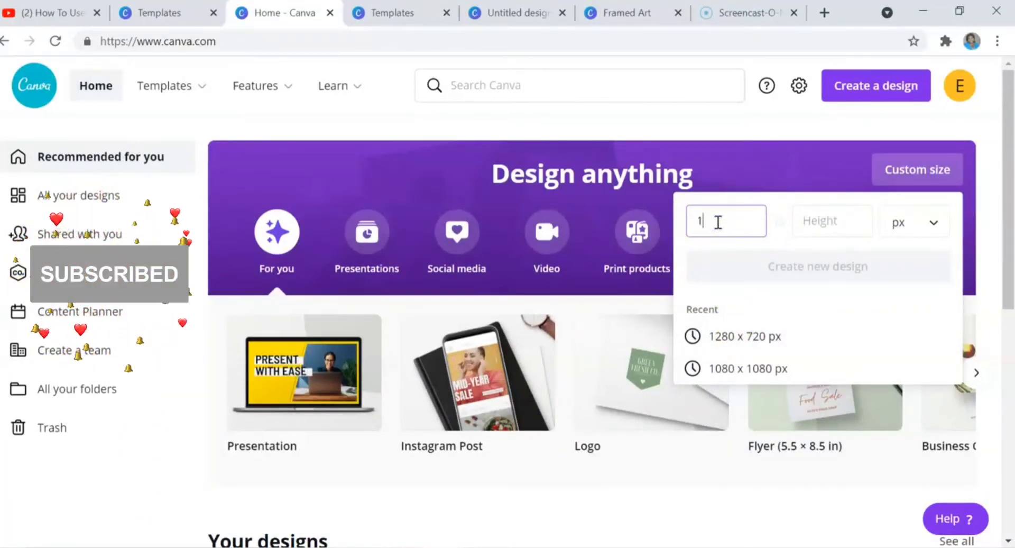
pyautogui.write('9')
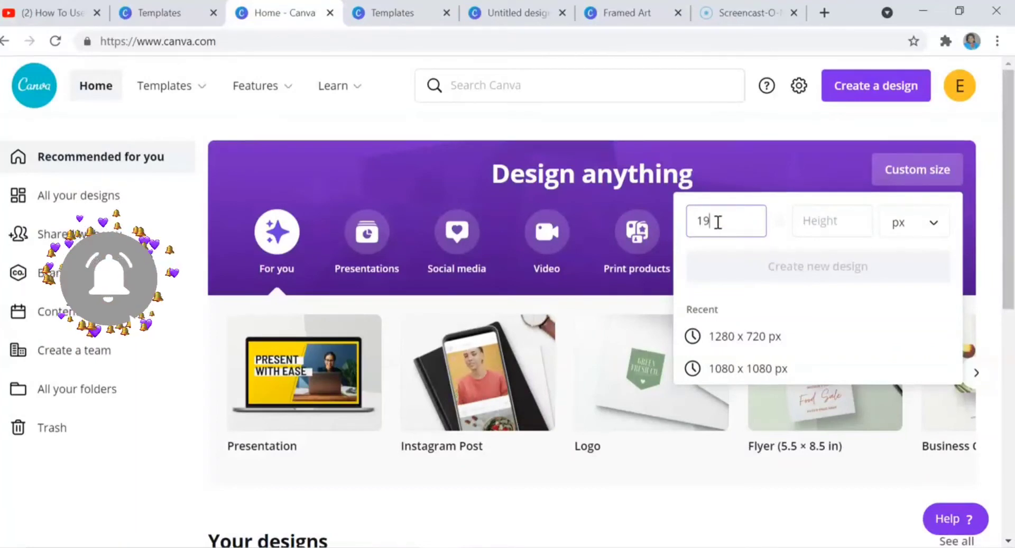
pyautogui.write('20')
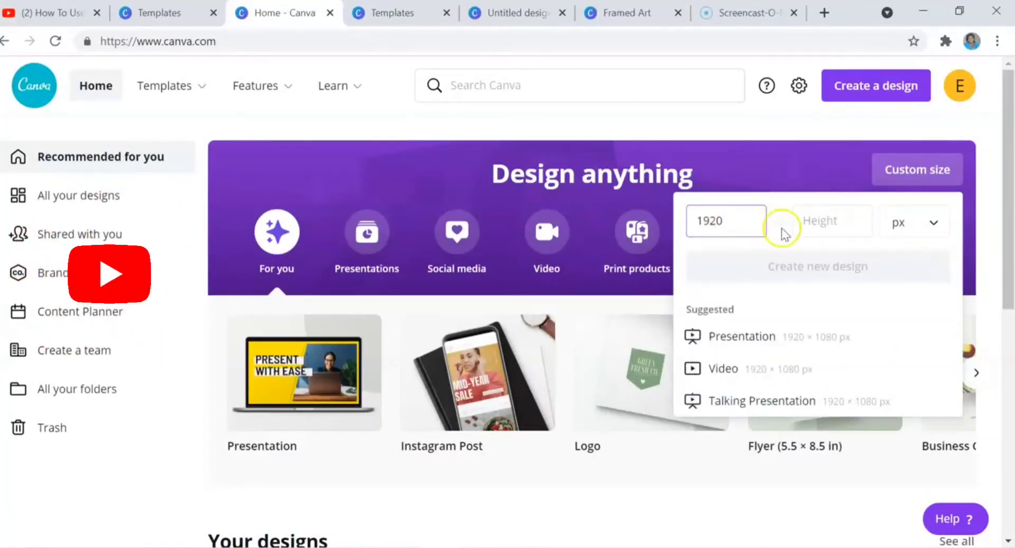
pyautogui.click(825, 223)
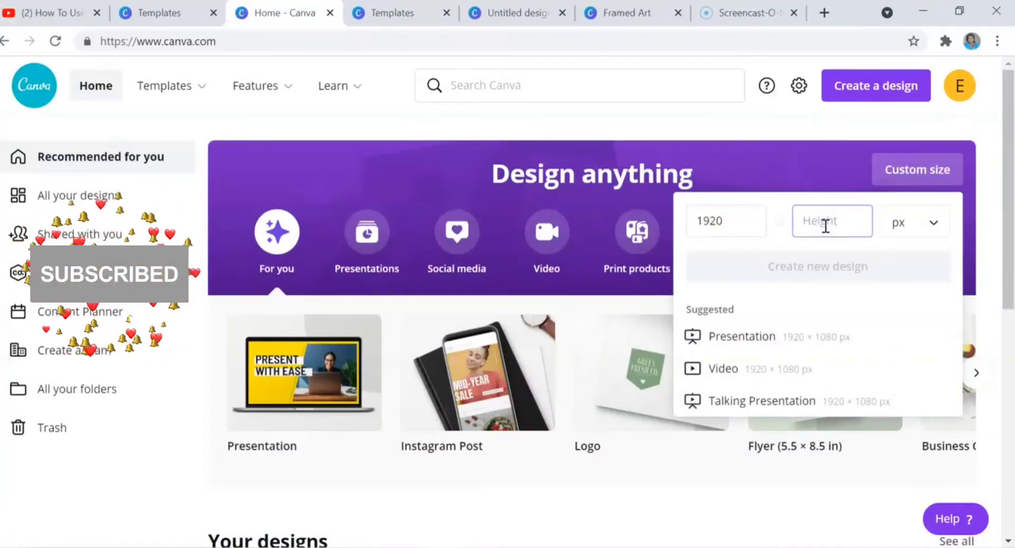
pyautogui.write('10')
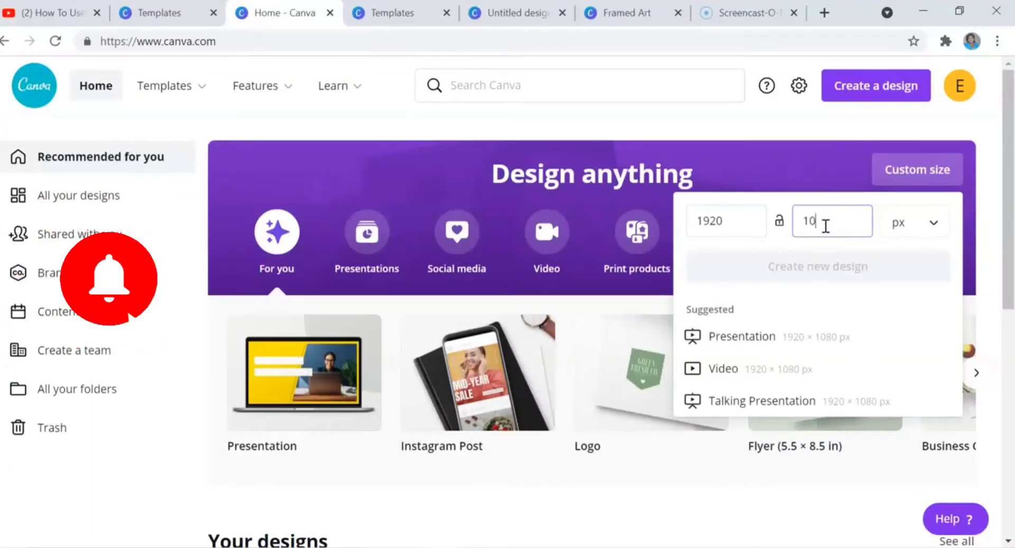
pyautogui.write('80')
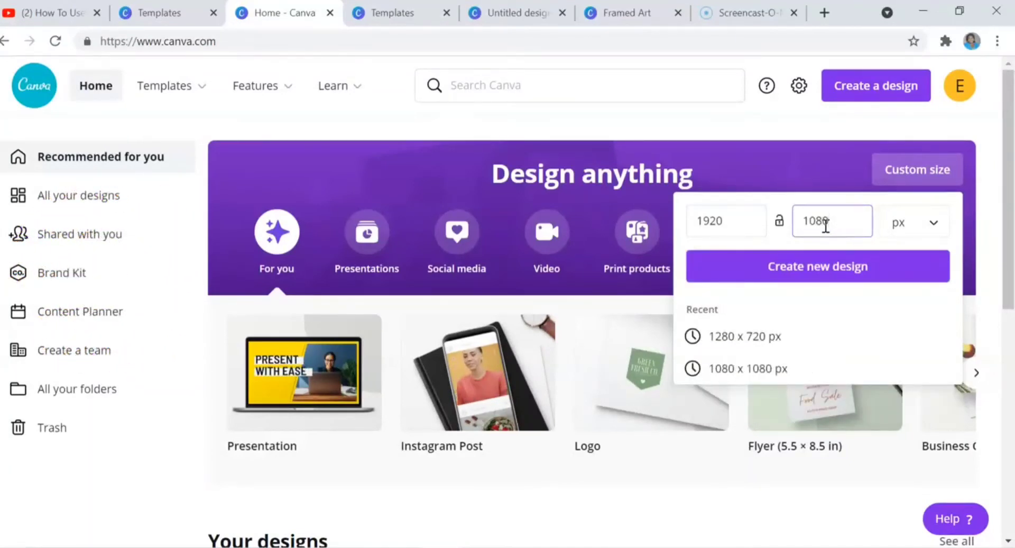
pyautogui.click(851, 274)
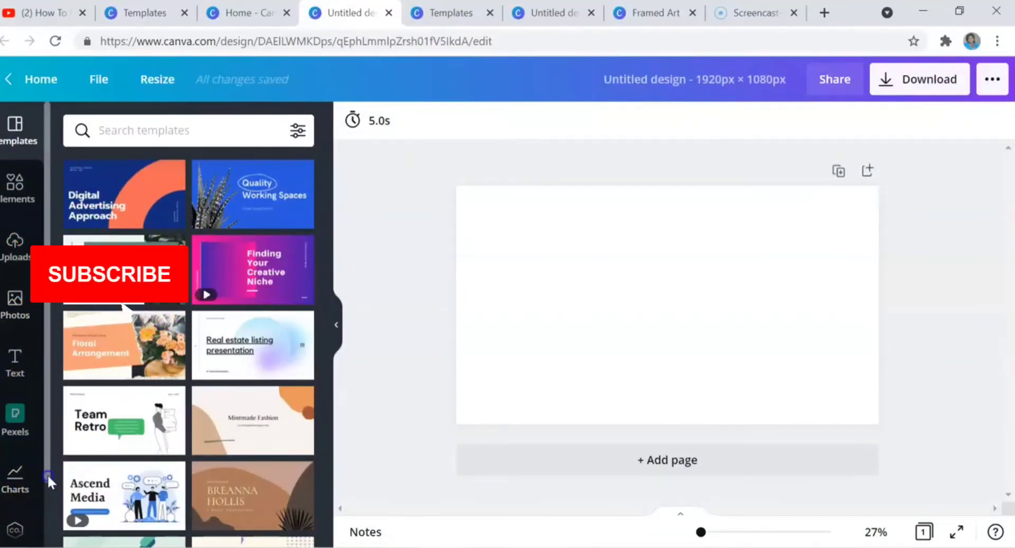
# Examine the additional Canva content types and the apps and integrations offered in the editor
pyautogui.moveTo(46, 474); pyautogui.dragTo(42, 541)
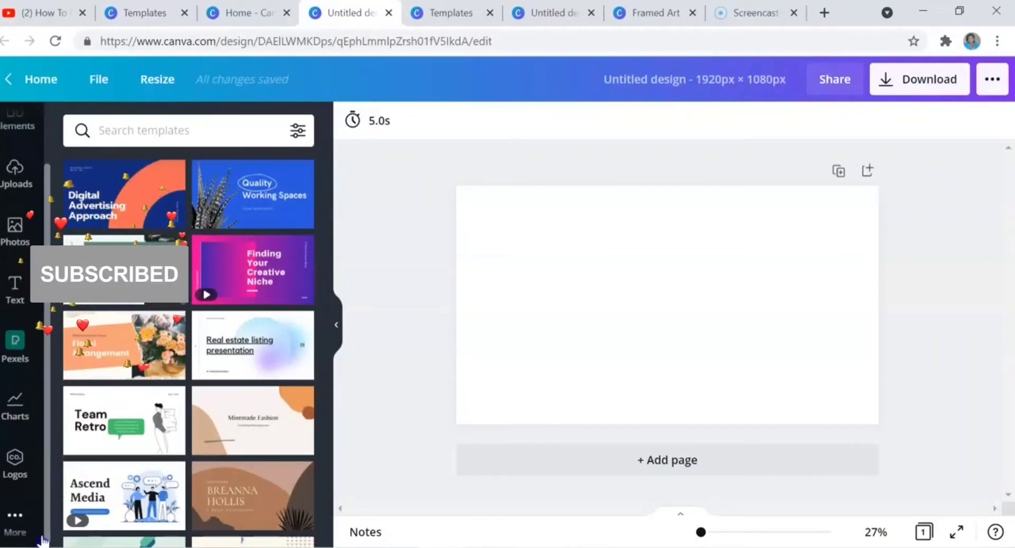
pyautogui.click(20, 518)
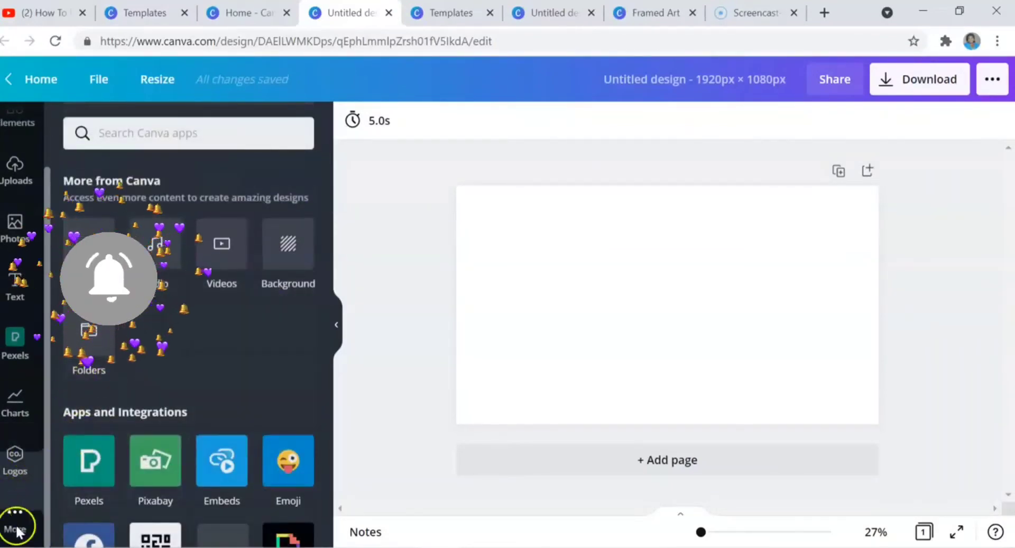
pyautogui.scroll(-5, 325, 412)
pyautogui.scroll(-8, 325, 412)
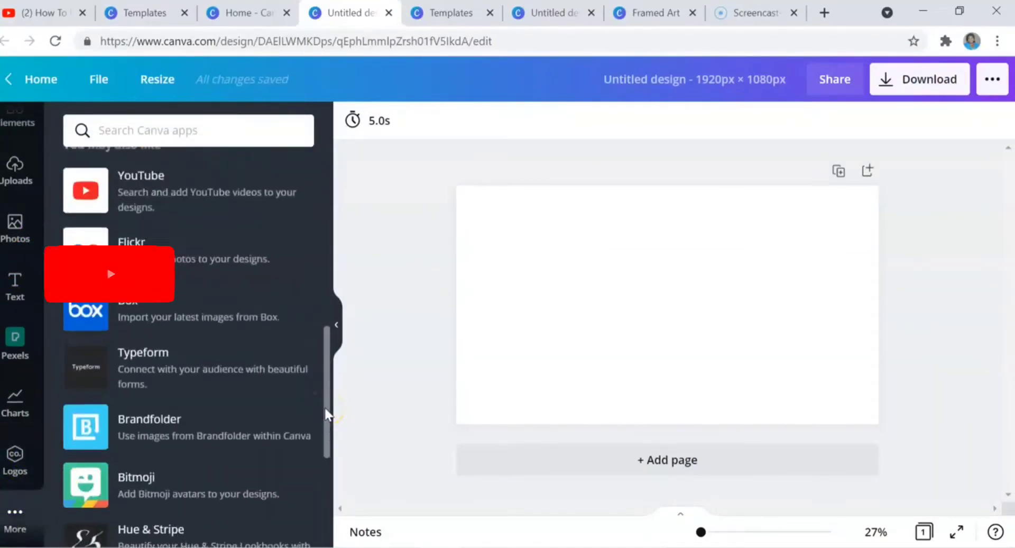
pyautogui.scroll(12, 326, 413)
pyautogui.scroll(-8, 325, 414)
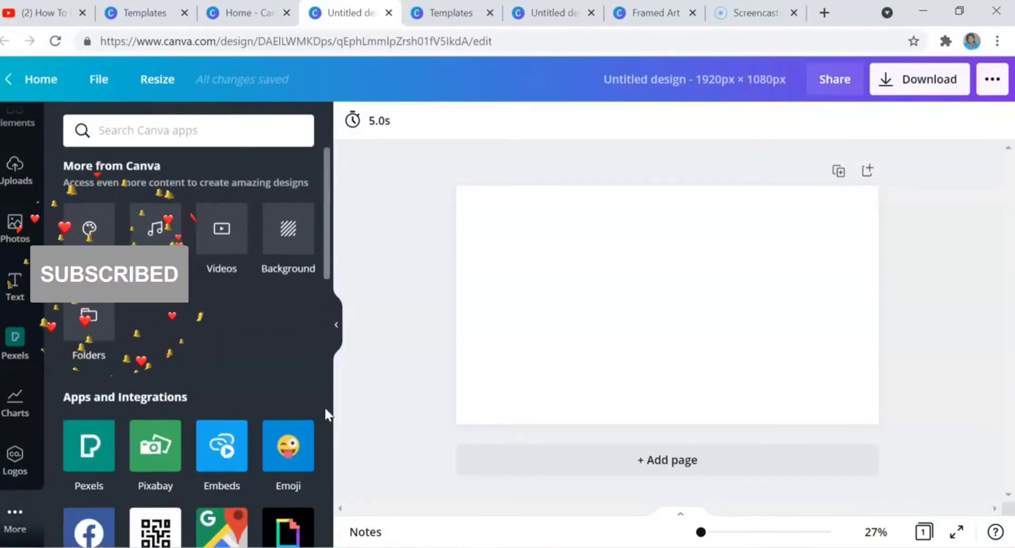
pyautogui.scroll(8, 325, 413)
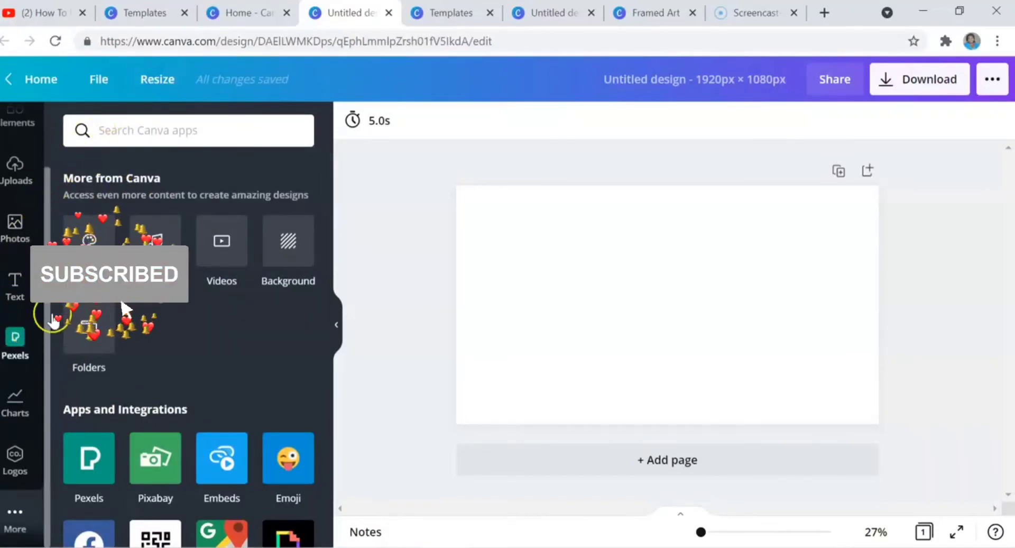
pyautogui.scroll(2, 32, 222)
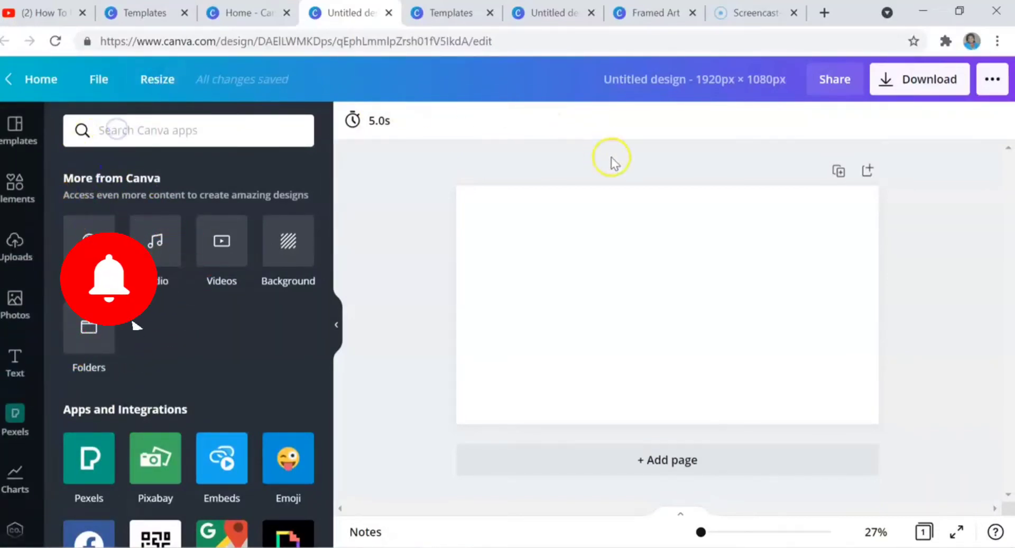
# Title the new design "HOW TO DESIGN WITH CANVA"
pyautogui.click(661, 85)
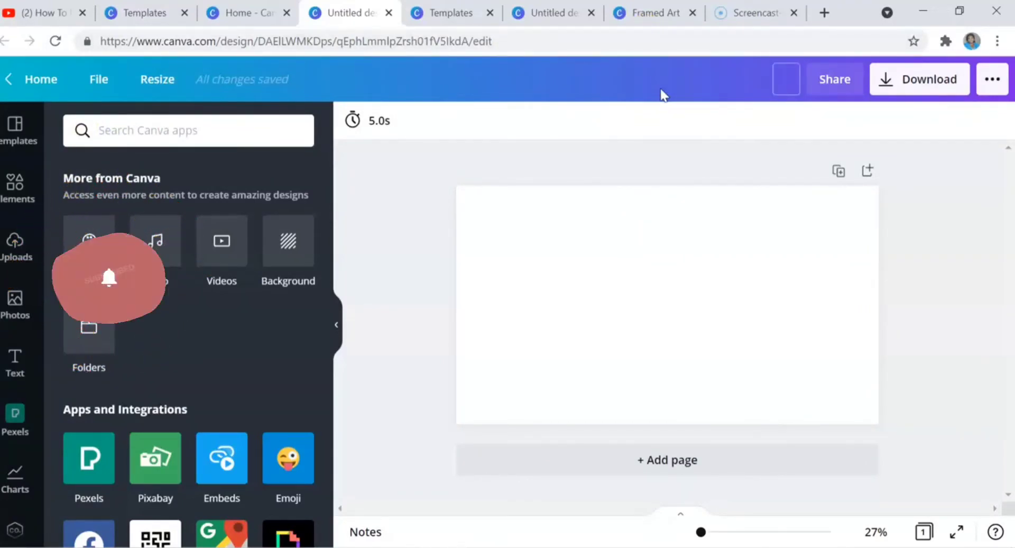
pyautogui.write('HO')
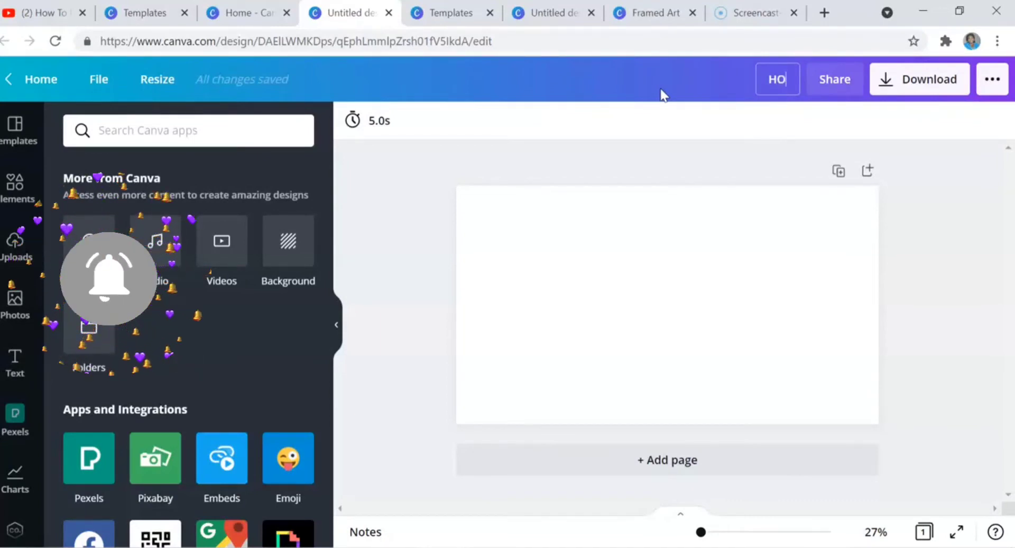
pyautogui.write('W TO')
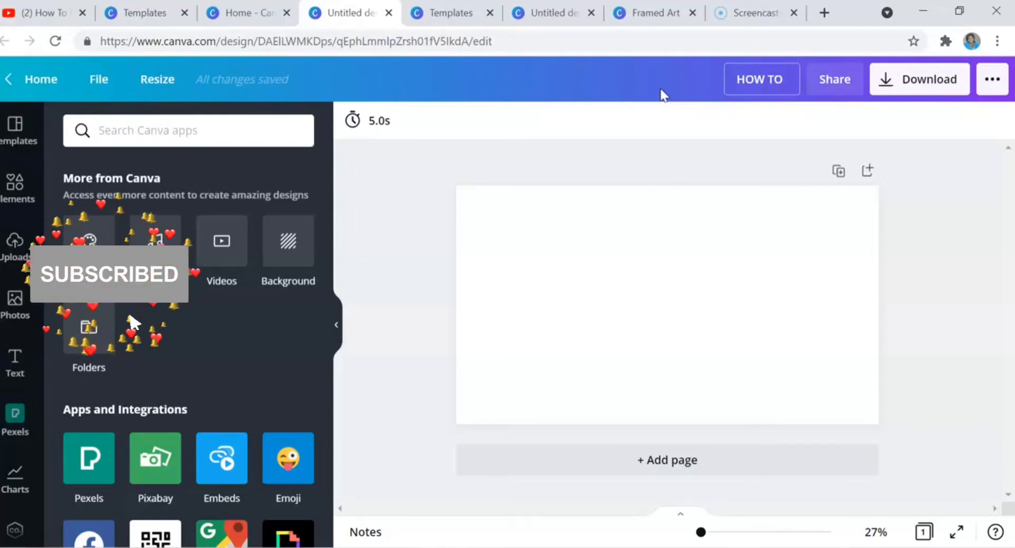
pyautogui.write('DESI')
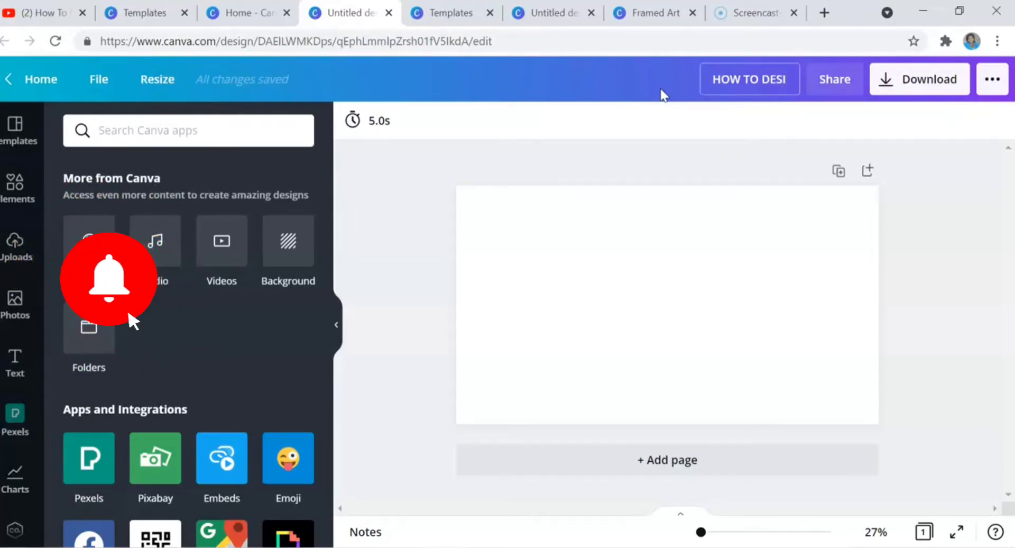
pyautogui.write('GN W')
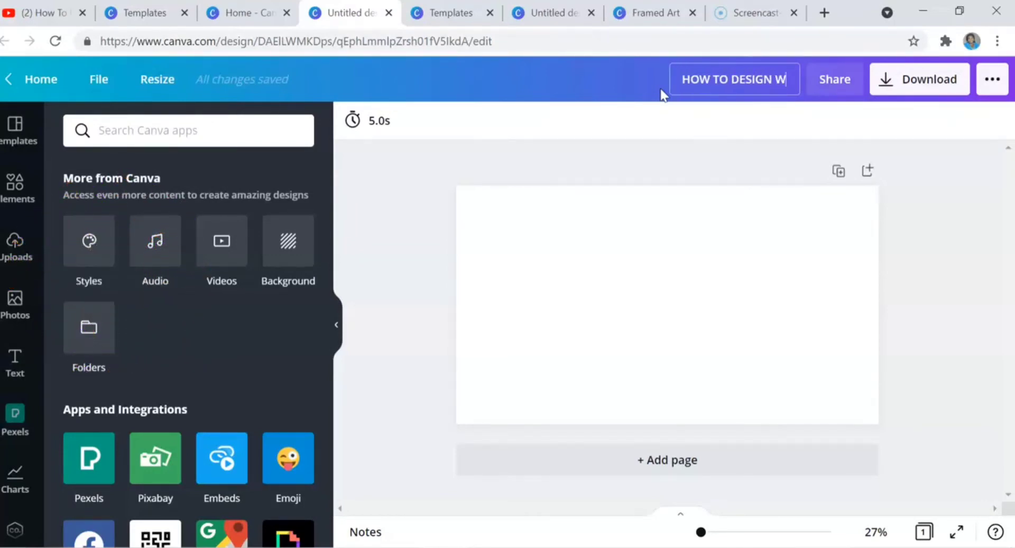
pyautogui.write('ITH CA')
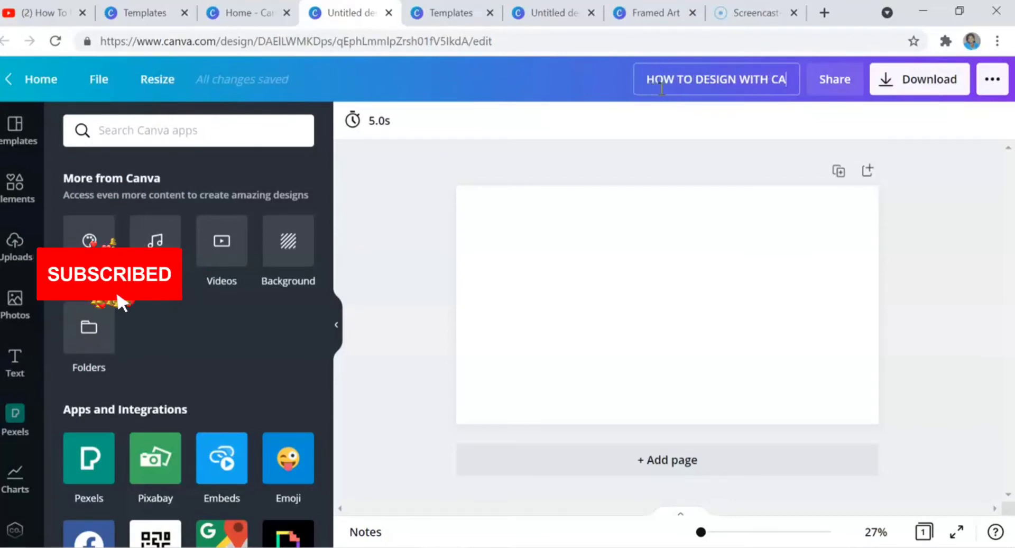
pyautogui.write('NVA')
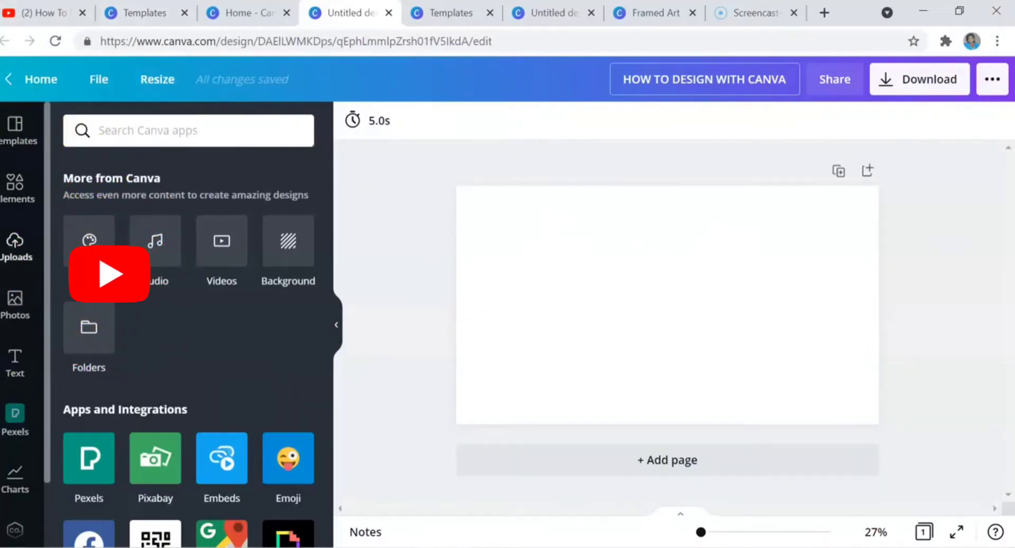
# Search the design elements for "laptop" and browse the matching graphics and photos
pyautogui.scroll(-2, 32, 301)
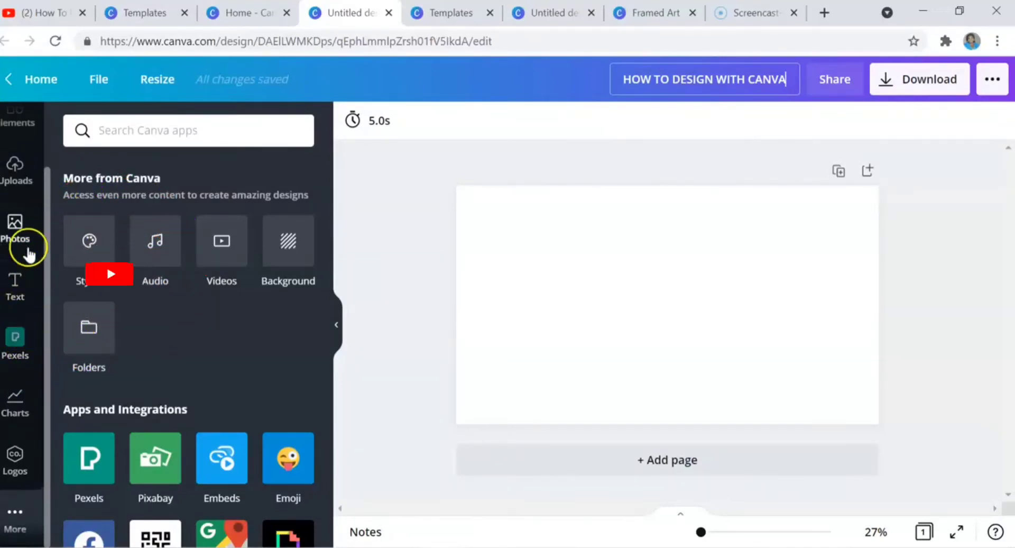
pyautogui.scroll(2, 34, 209)
pyautogui.click(18, 211)
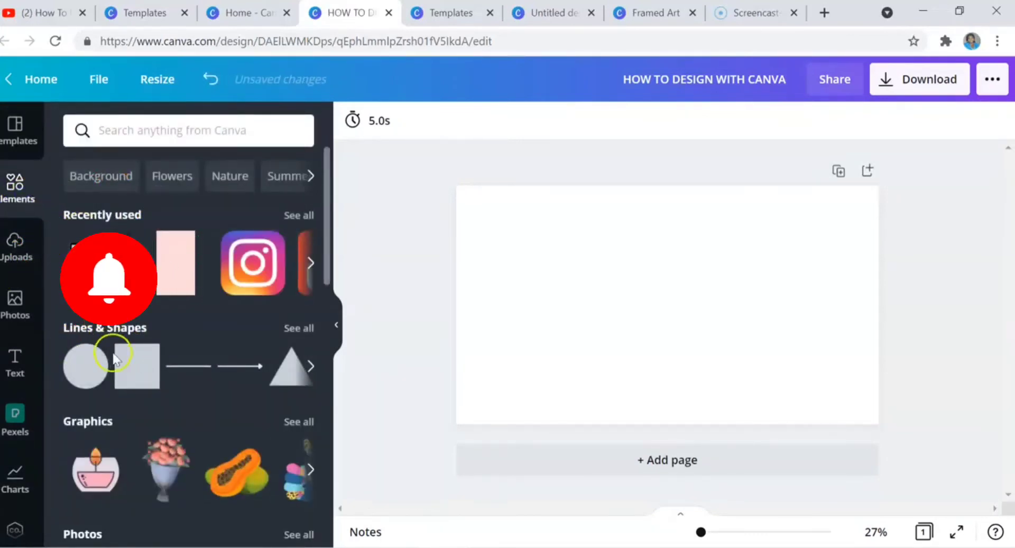
pyautogui.click(111, 136)
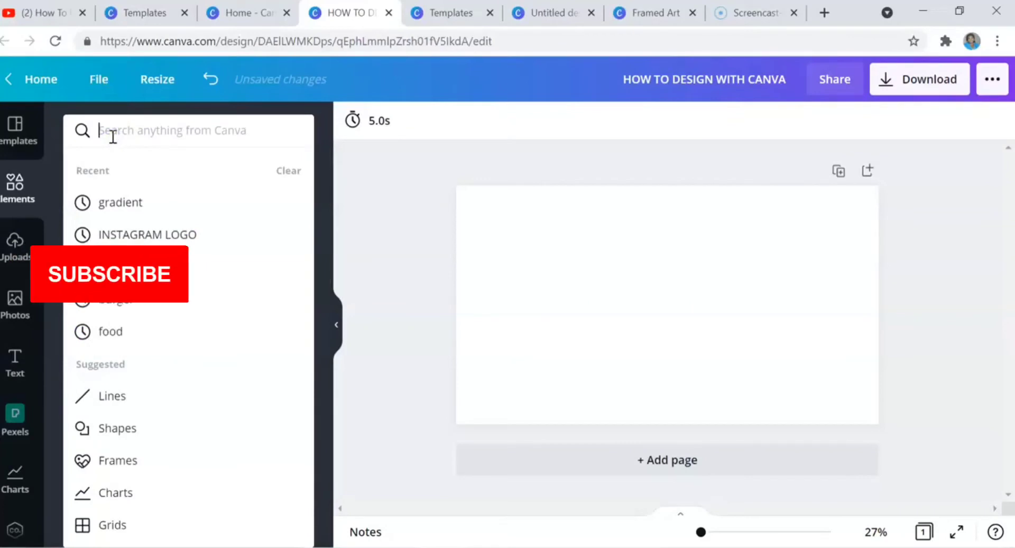
pyautogui.write('LA')
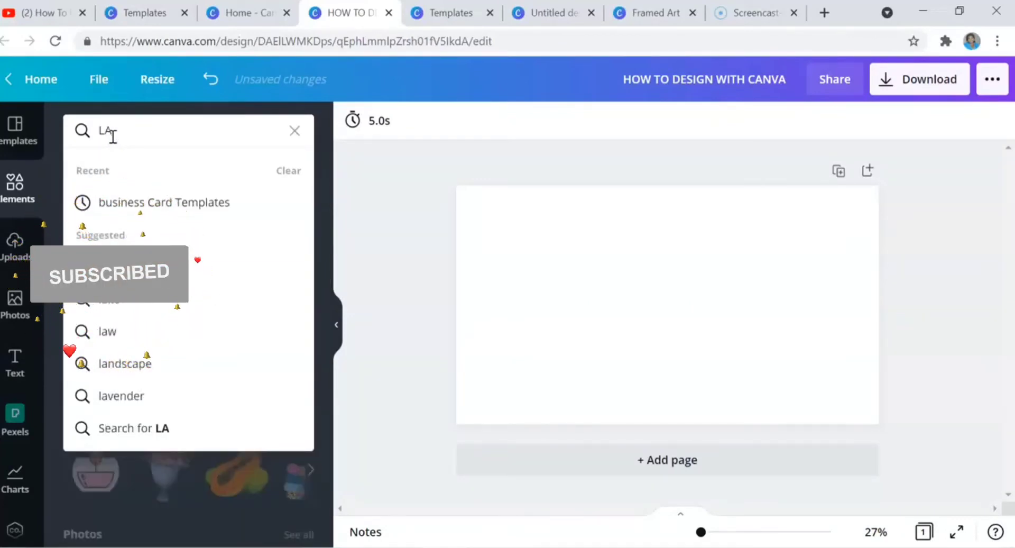
pyautogui.write('PT')
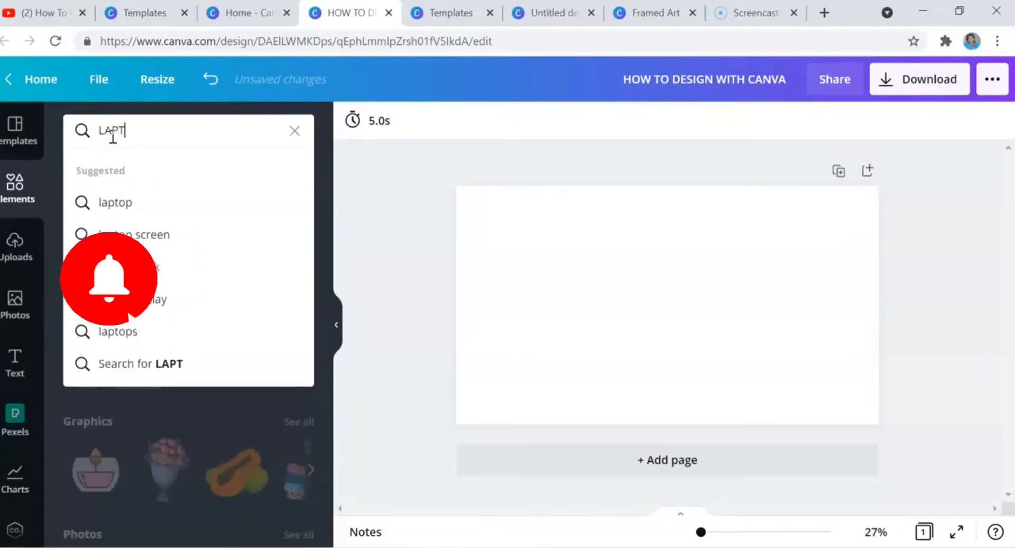
pyautogui.click(117, 203)
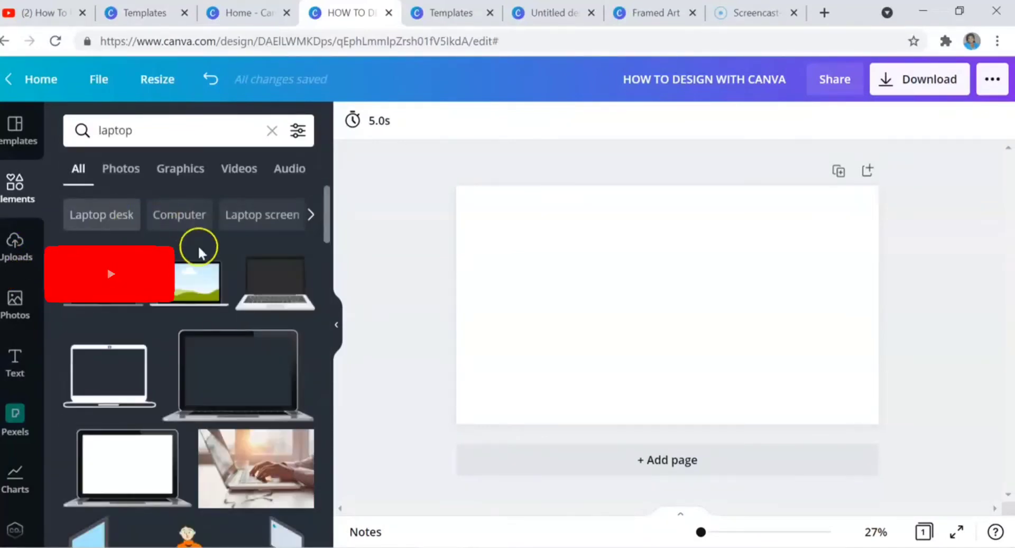
pyautogui.scroll(-2, 313, 391)
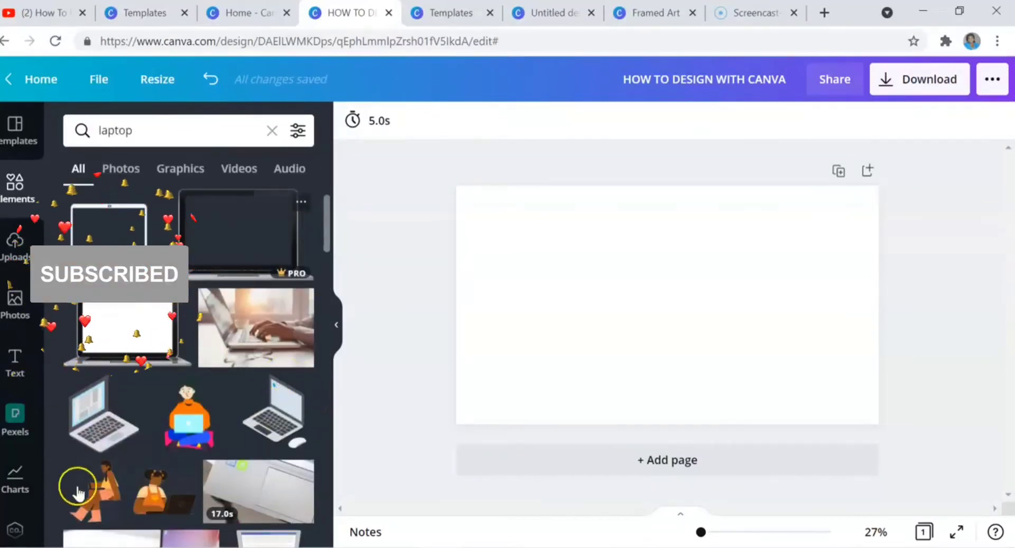
pyautogui.scroll(-3, 171, 379)
pyautogui.scroll(-2, 172, 380)
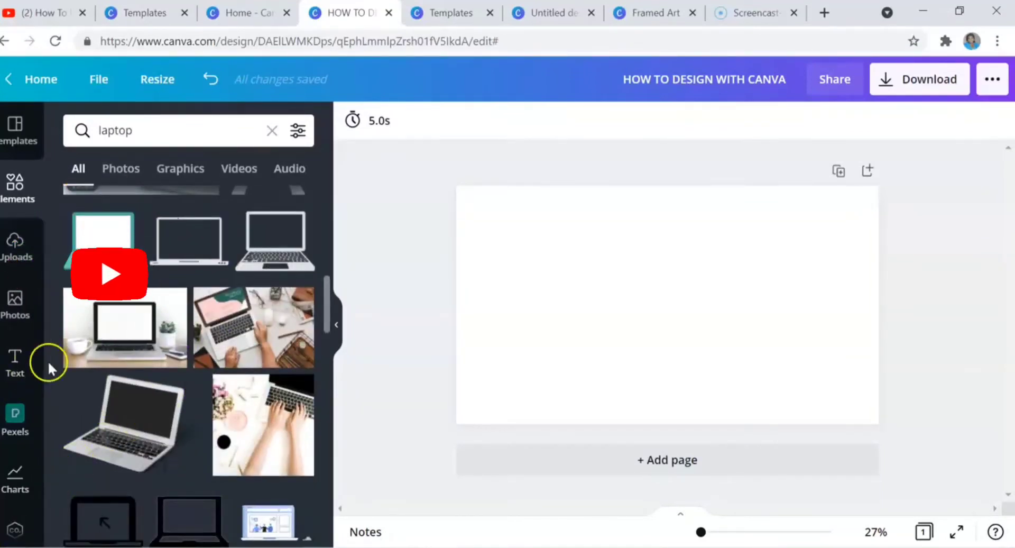
pyautogui.scroll(-3, 279, 338)
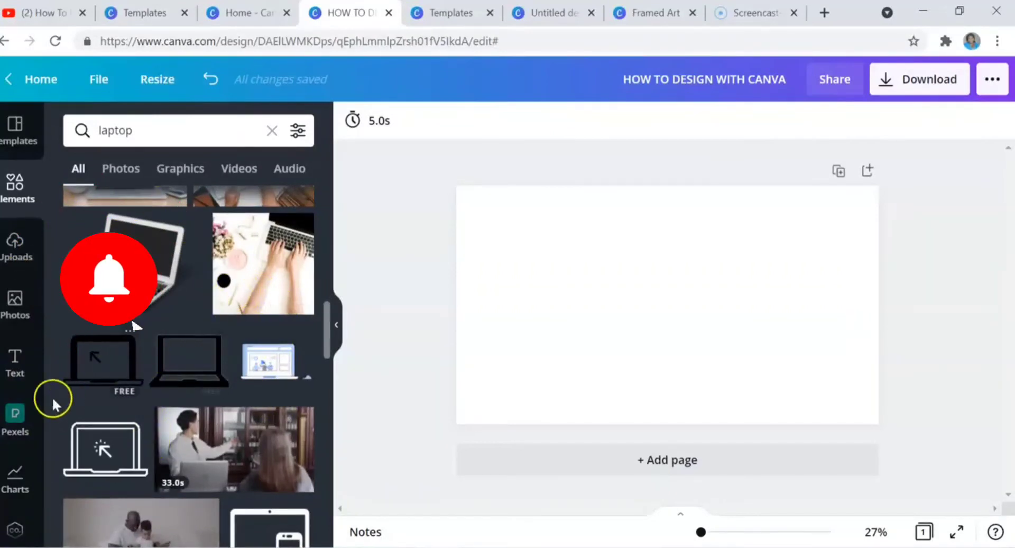
# Search the Pexels free image library for "LAPTOP"
pyautogui.click(16, 423)
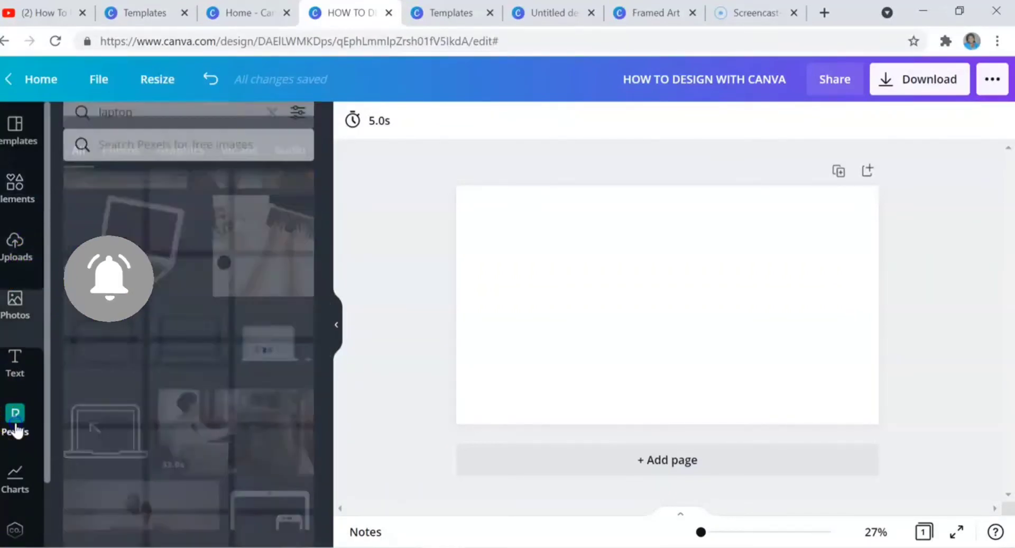
pyautogui.scroll(-6, 265, 356)
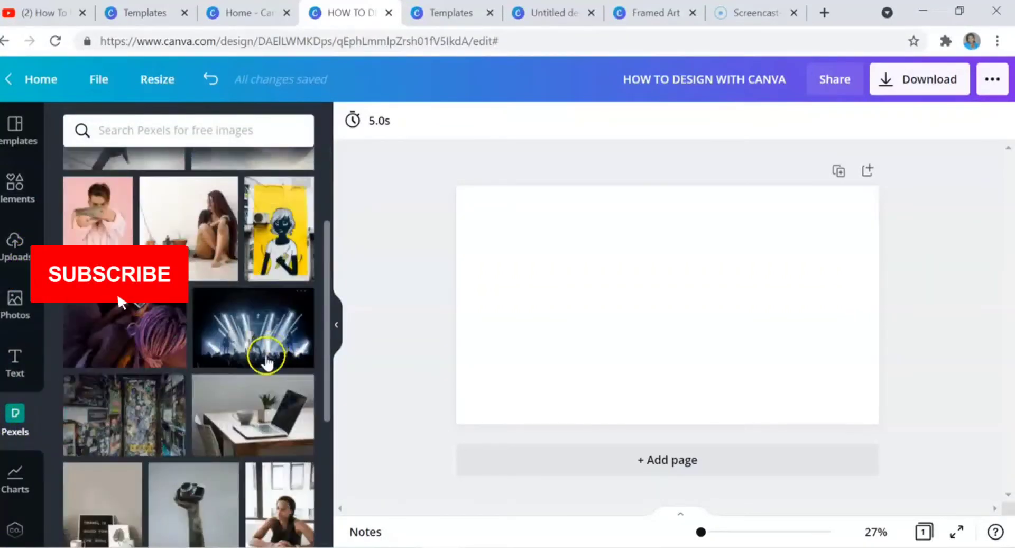
pyautogui.scroll(10, 247, 396)
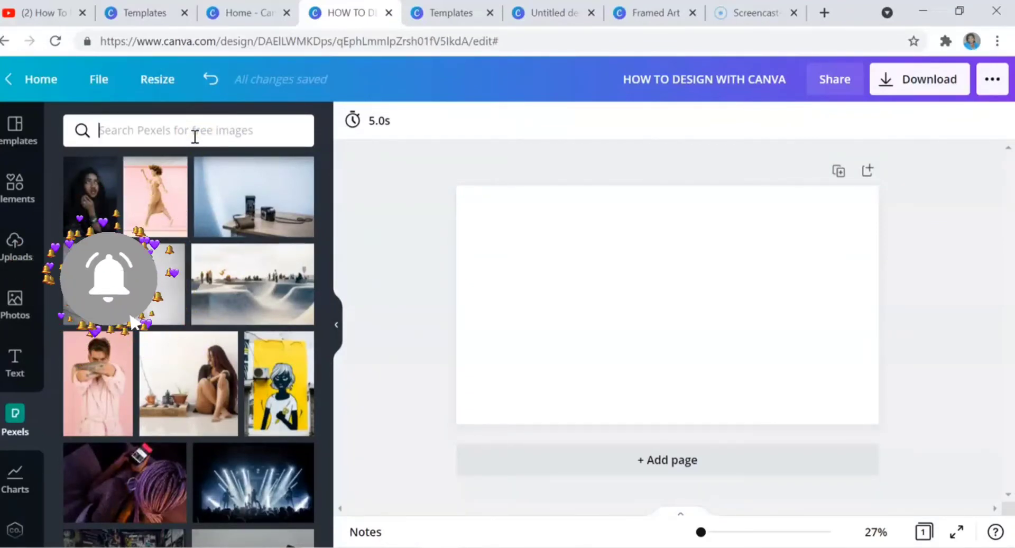
pyautogui.write('lAP')
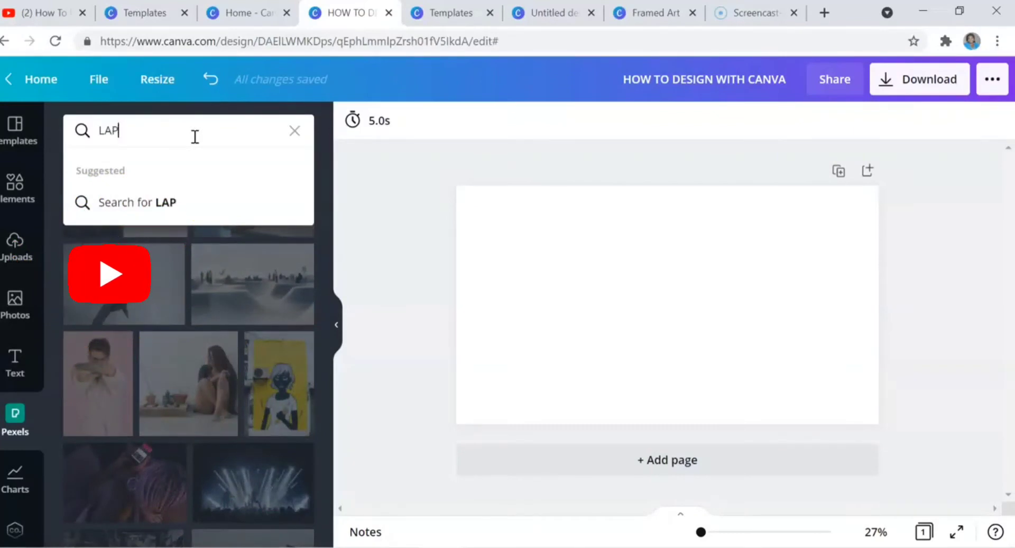
pyautogui.write('TOP')
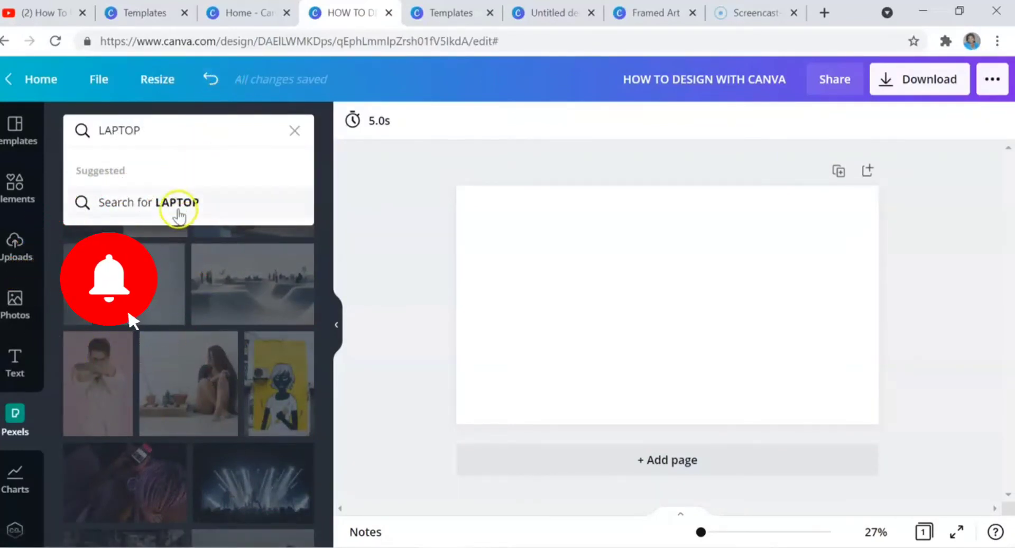
pyautogui.click(179, 212)
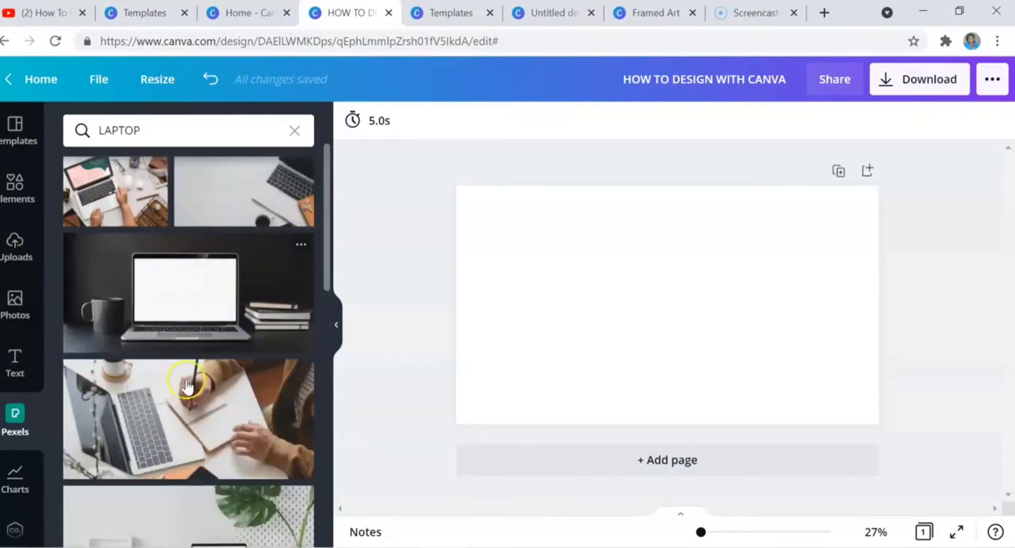
# Add the photo of a laptop, hand-held coffee cup and white flowers to the blank page and scale it down to about 656 × 609 px
pyautogui.scroll(-10, 204, 240)
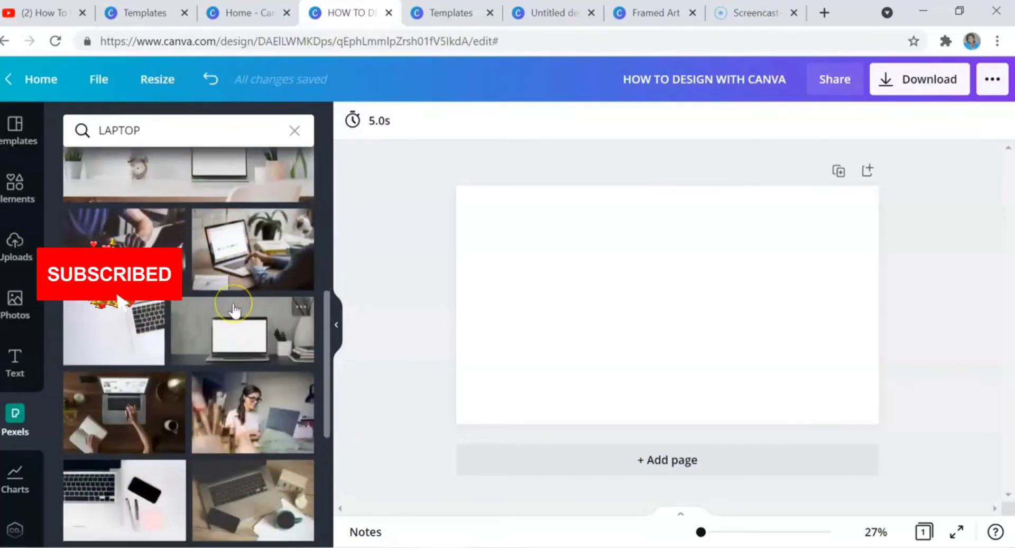
pyautogui.scroll(-10, 236, 309)
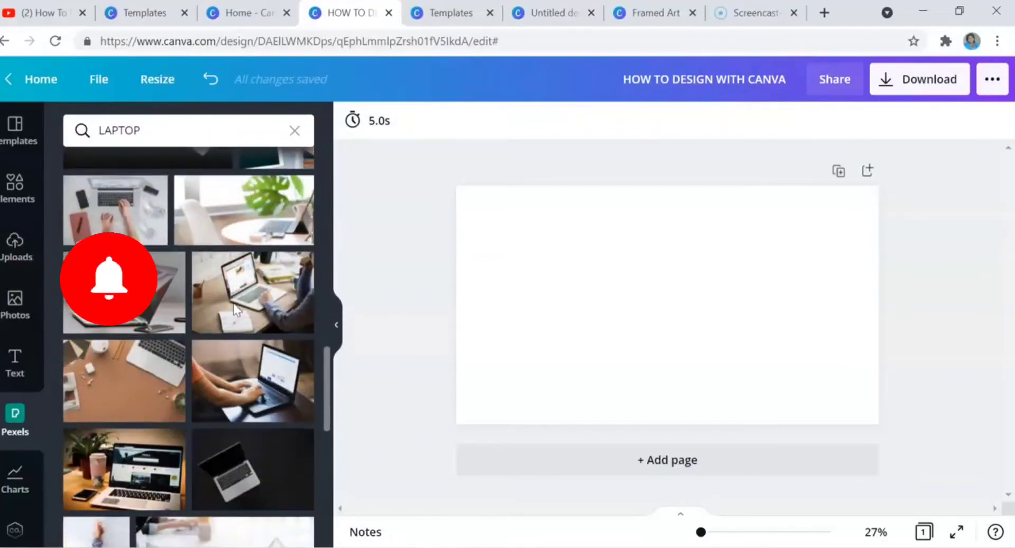
pyautogui.scroll(-5, 236, 309)
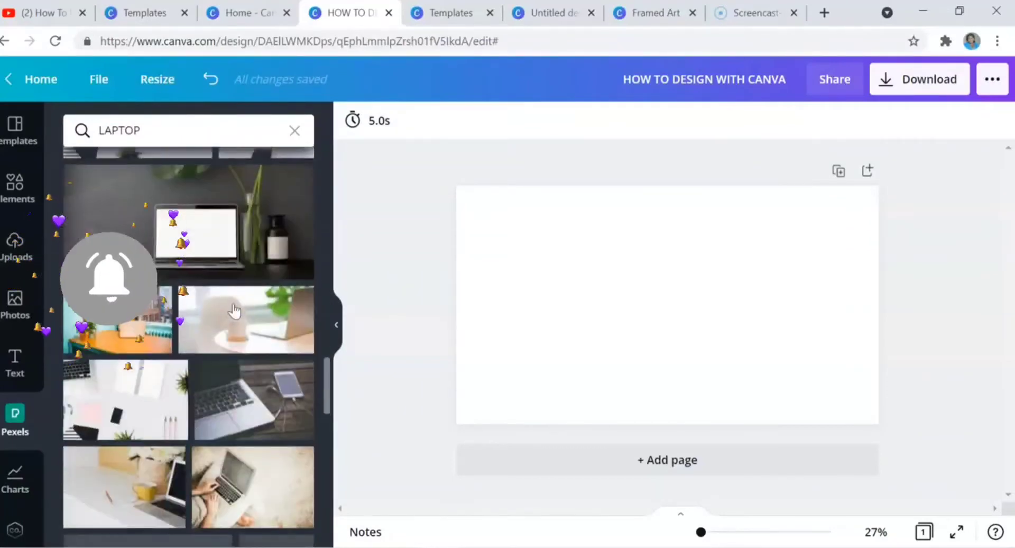
pyautogui.scroll(-3, 235, 311)
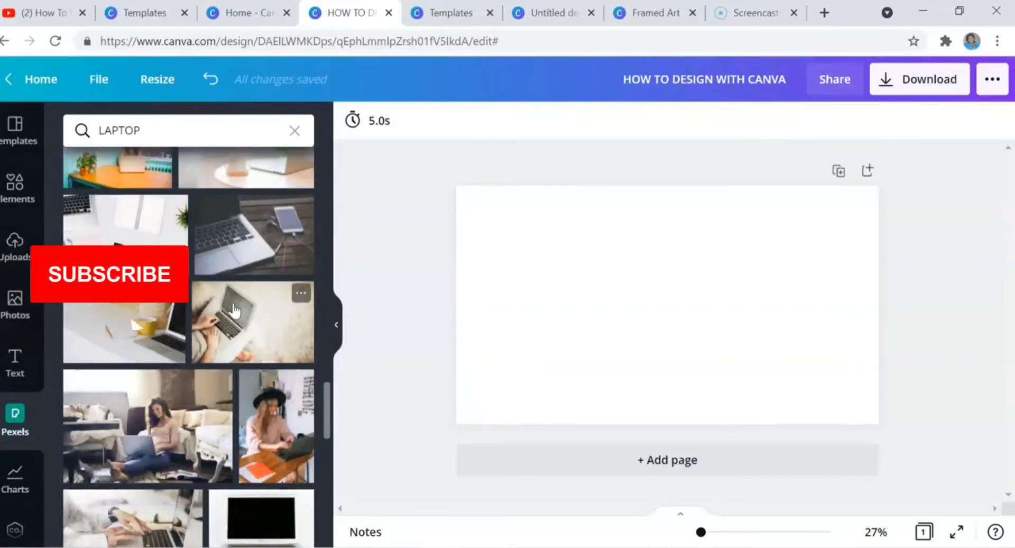
pyautogui.scroll(4, 227, 312)
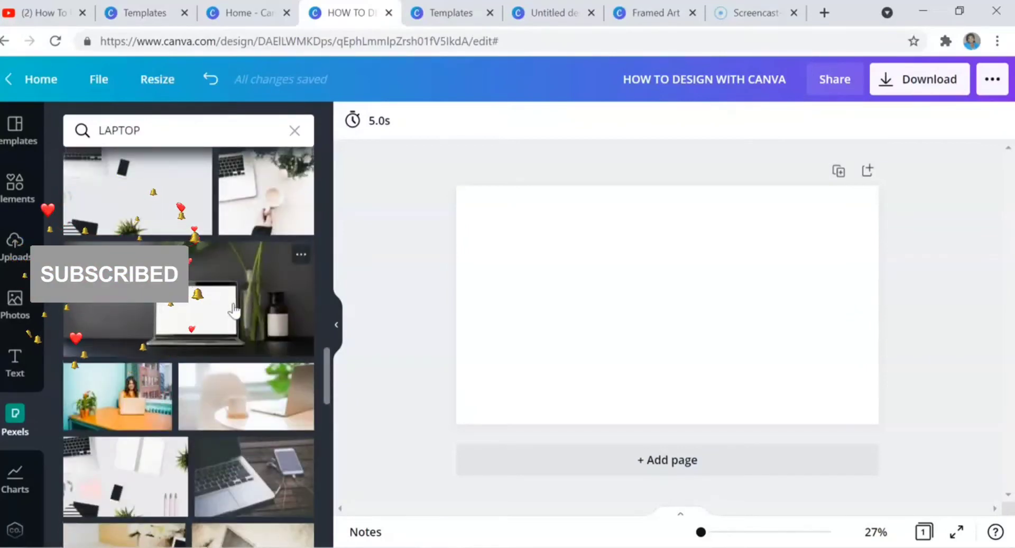
pyautogui.scroll(-5, 238, 508)
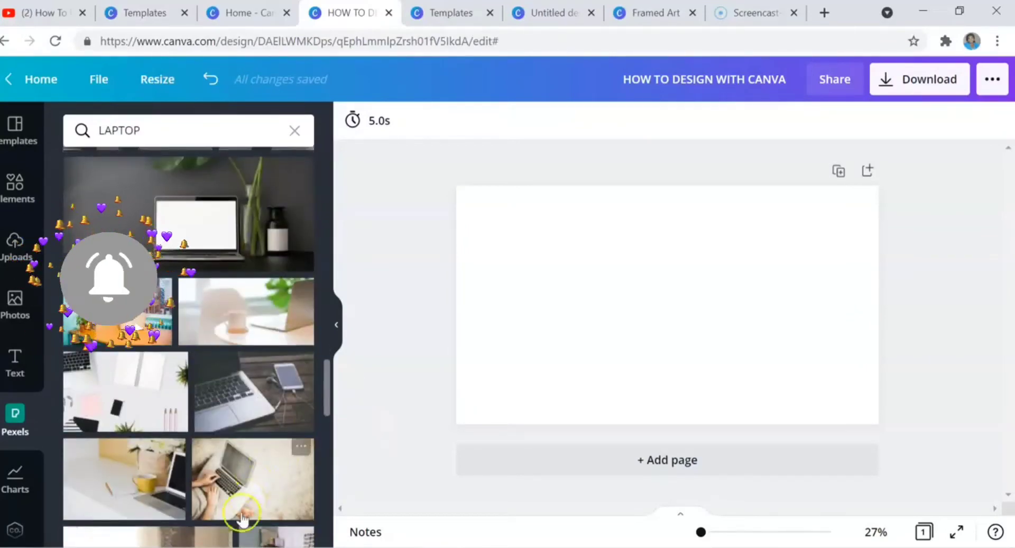
pyautogui.scroll(-8, 238, 501)
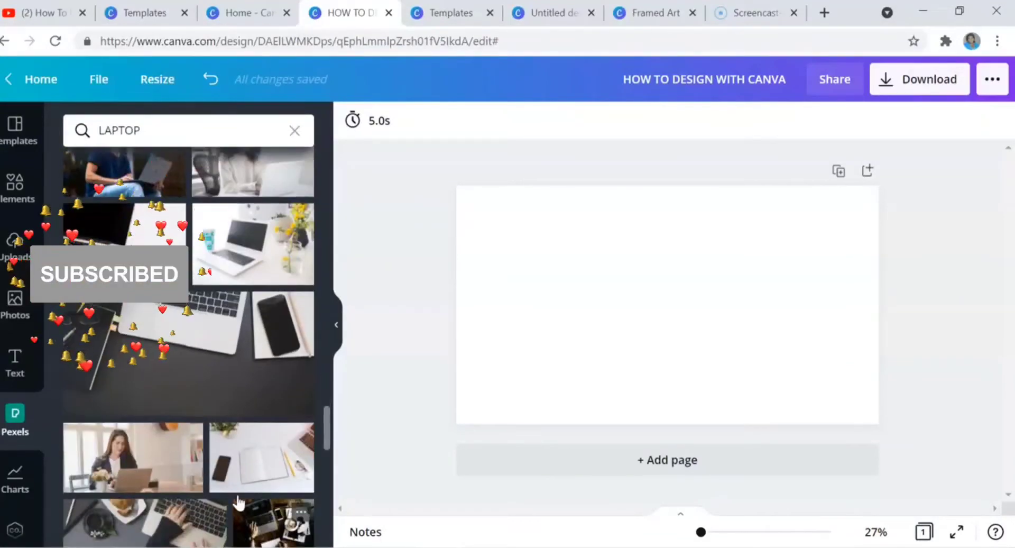
pyautogui.scroll(-6, 239, 502)
pyautogui.scroll(-5, 239, 502)
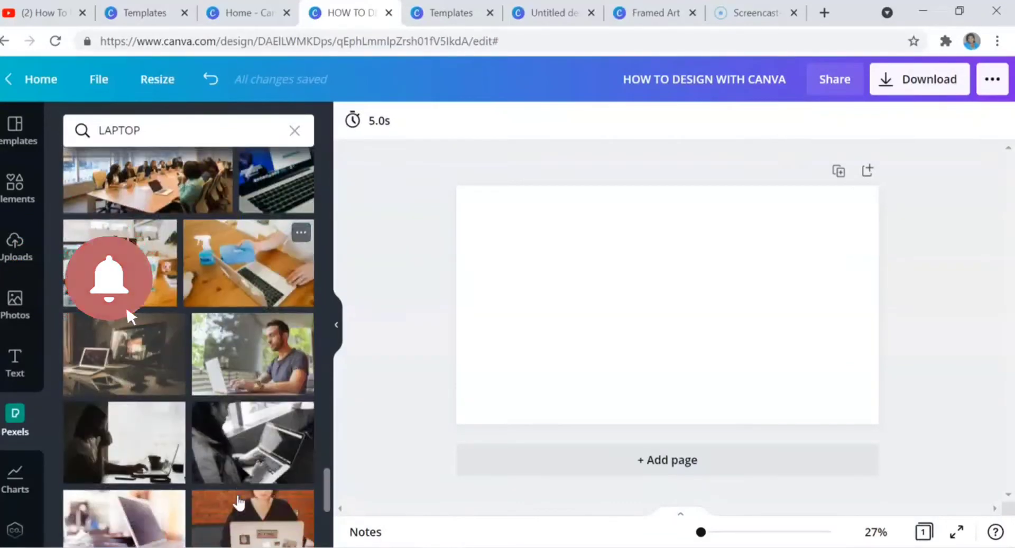
pyautogui.scroll(10, 239, 502)
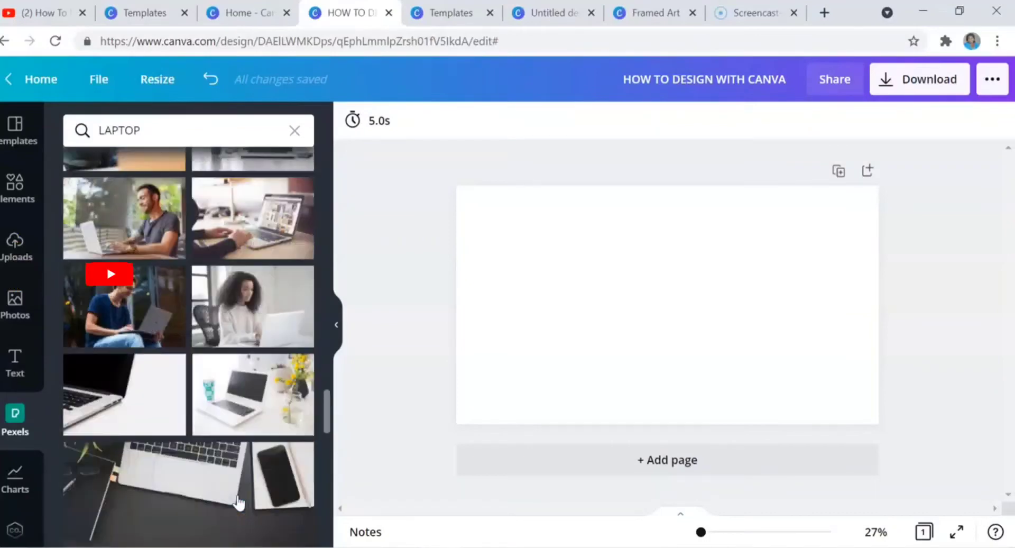
pyautogui.scroll(8, 239, 503)
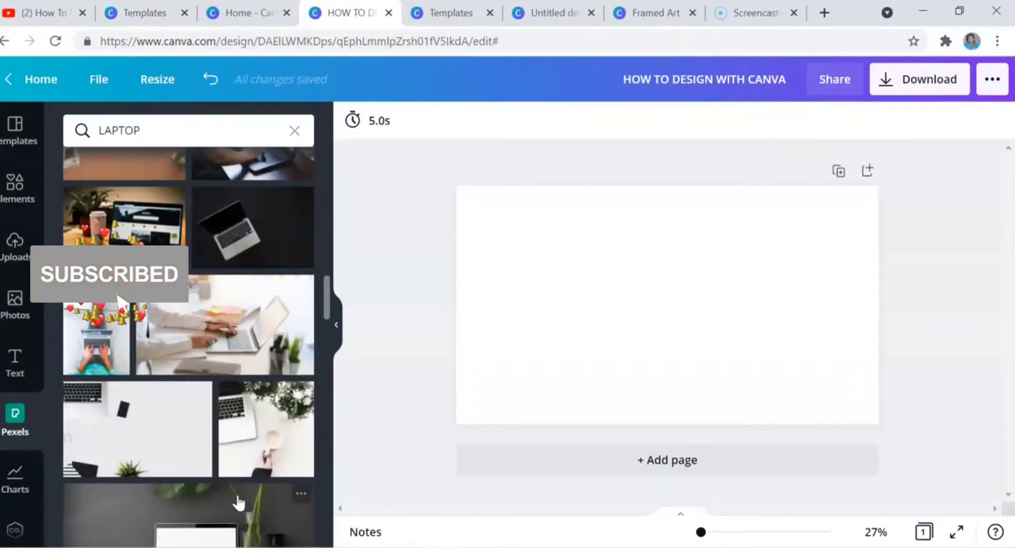
pyautogui.scroll(2, 239, 502)
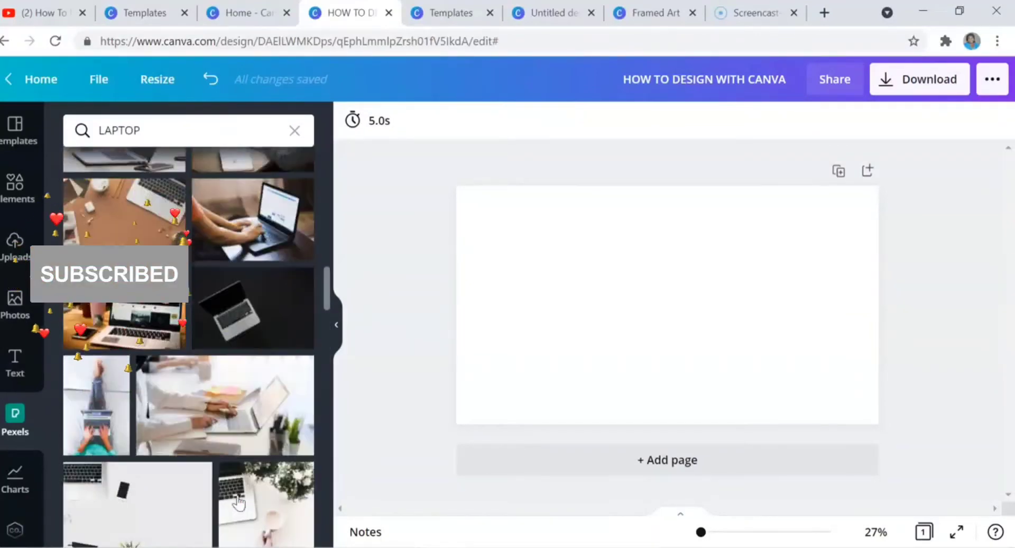
pyautogui.click(270, 523)
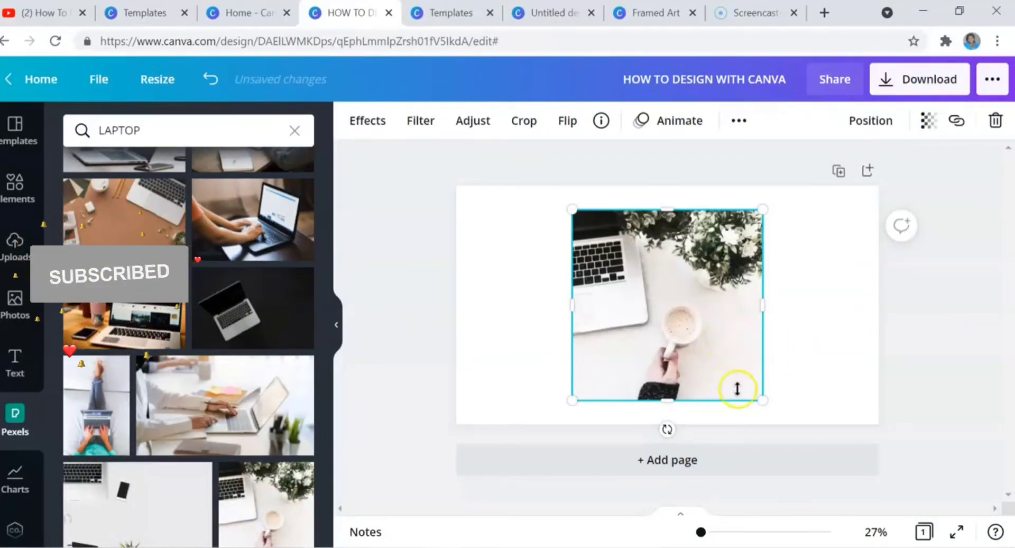
pyautogui.click(737, 388)
pyautogui.moveTo(756, 385); pyautogui.dragTo(741, 322)
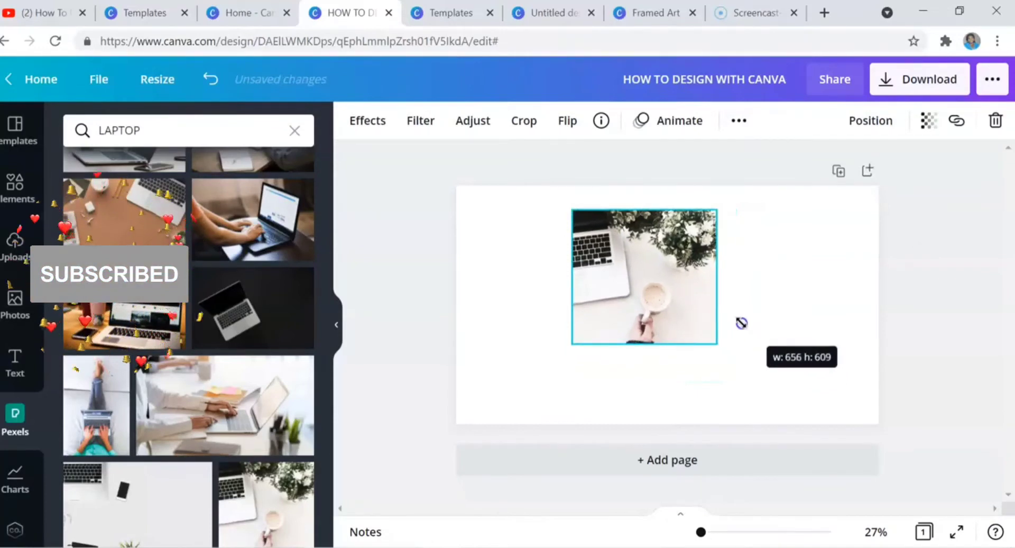
# Move the laptop photo to the right half of the page, level with the page's middle, and deselect it
pyautogui.moveTo(639, 267); pyautogui.dragTo(762, 281)
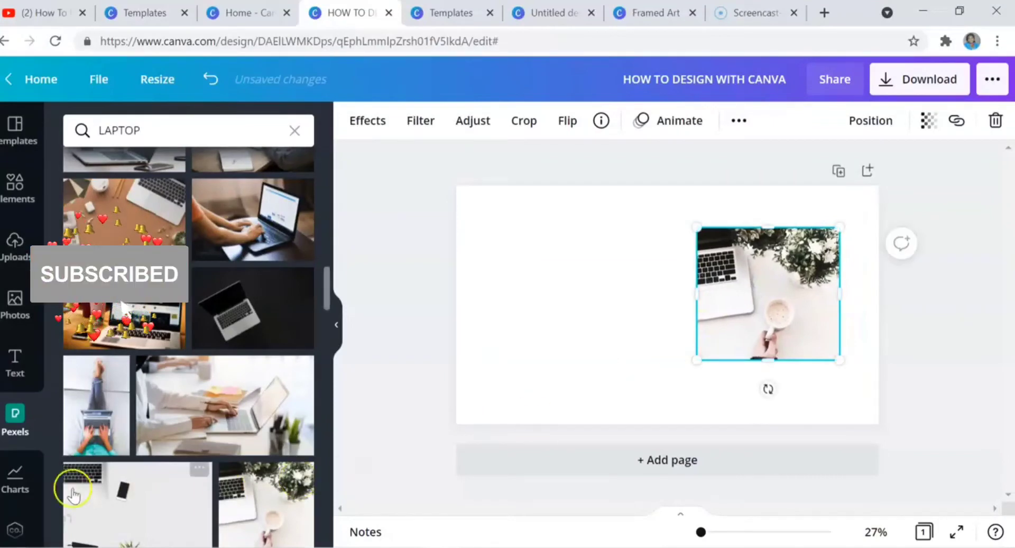
pyautogui.scroll(4, 193, 332)
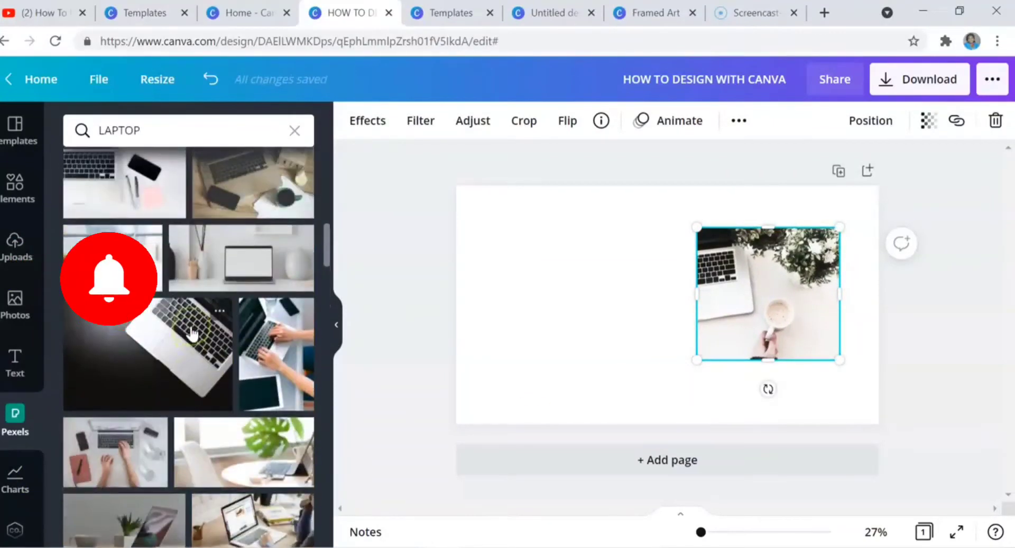
pyautogui.scroll(2, 193, 333)
pyautogui.scroll(6, 192, 333)
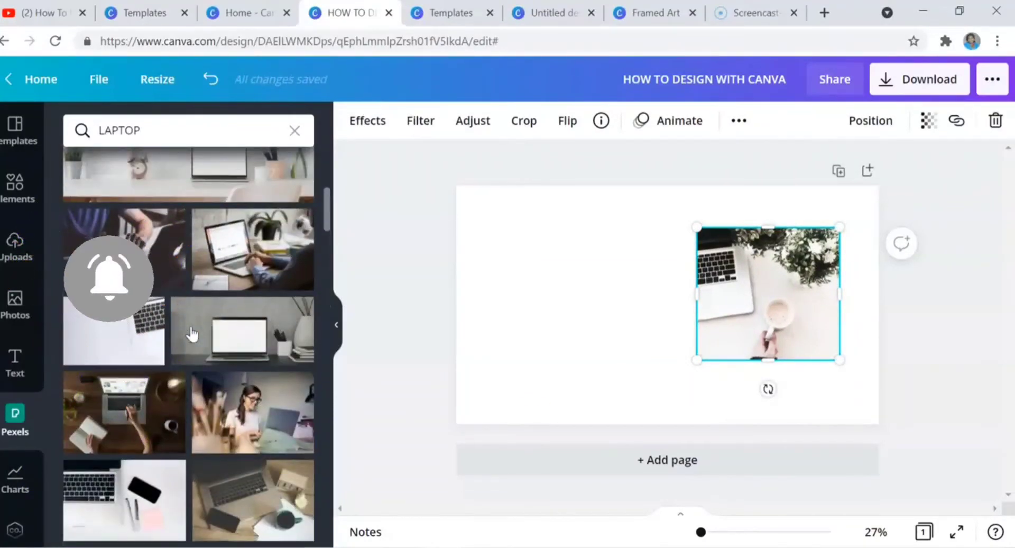
pyautogui.click(714, 280)
pyautogui.click(526, 338)
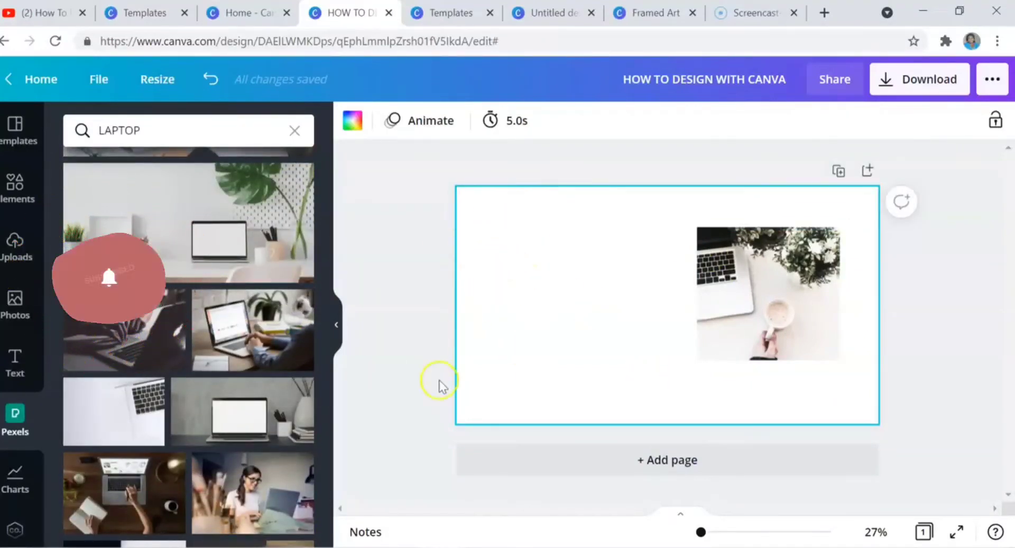
# Examine the available text styles and font combinations for the design
pyautogui.click(15, 365)
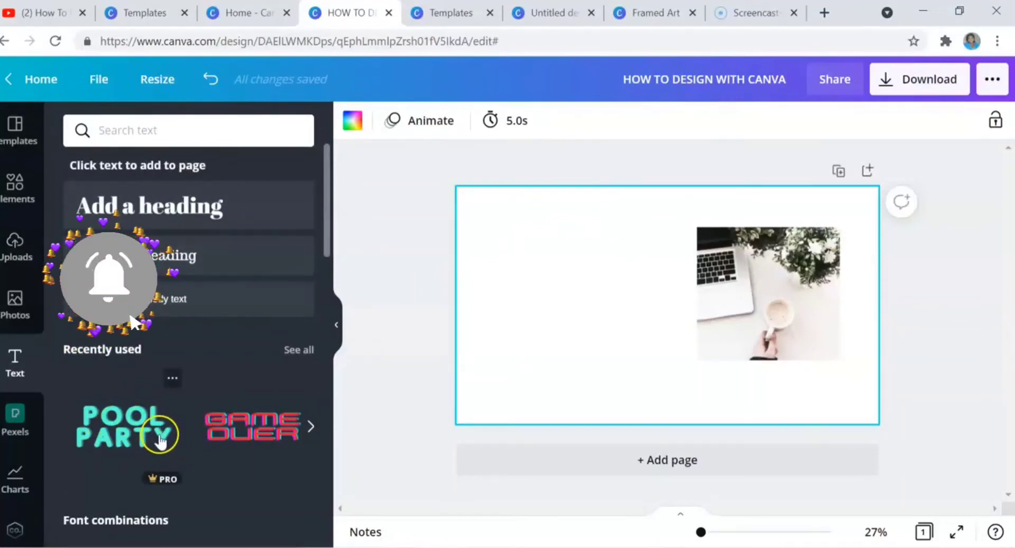
pyautogui.scroll(-2, 151, 423)
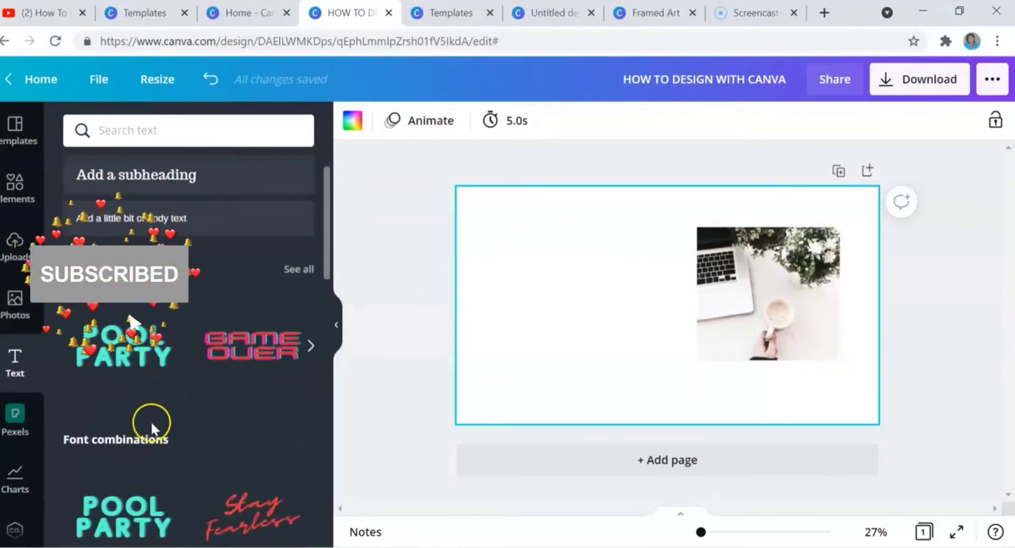
pyautogui.scroll(-3, 143, 529)
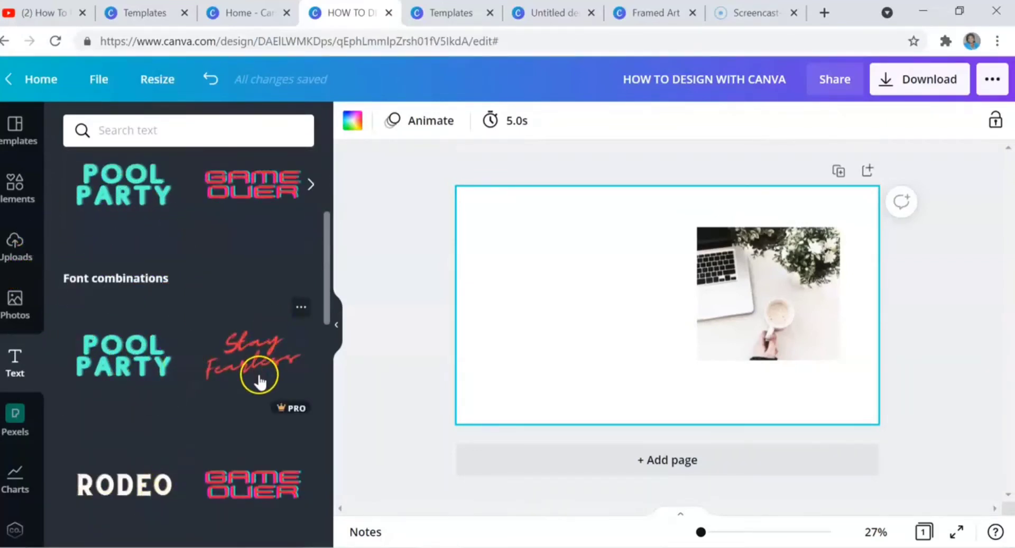
pyautogui.scroll(-2, 259, 396)
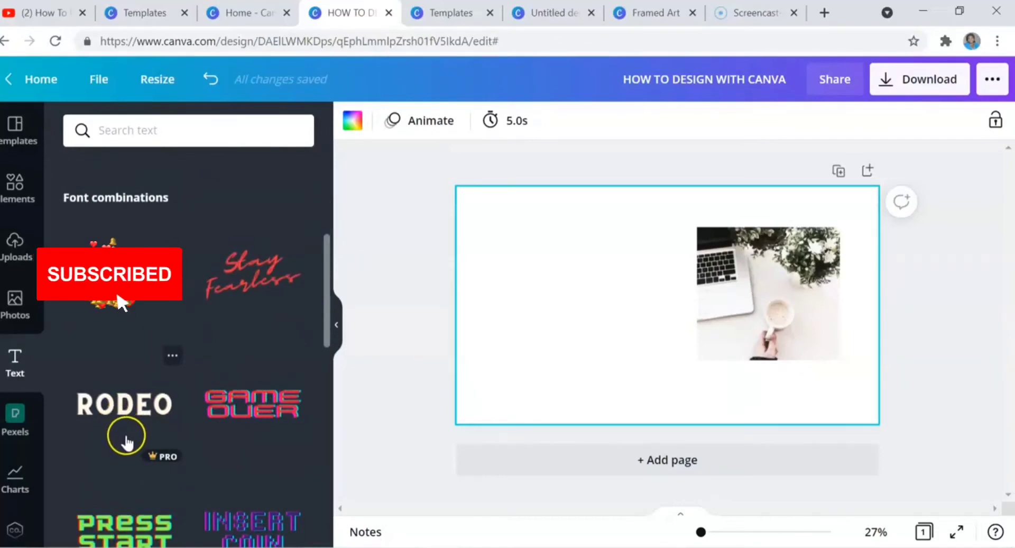
pyautogui.scroll(-3, 124, 435)
pyautogui.scroll(-2, 267, 482)
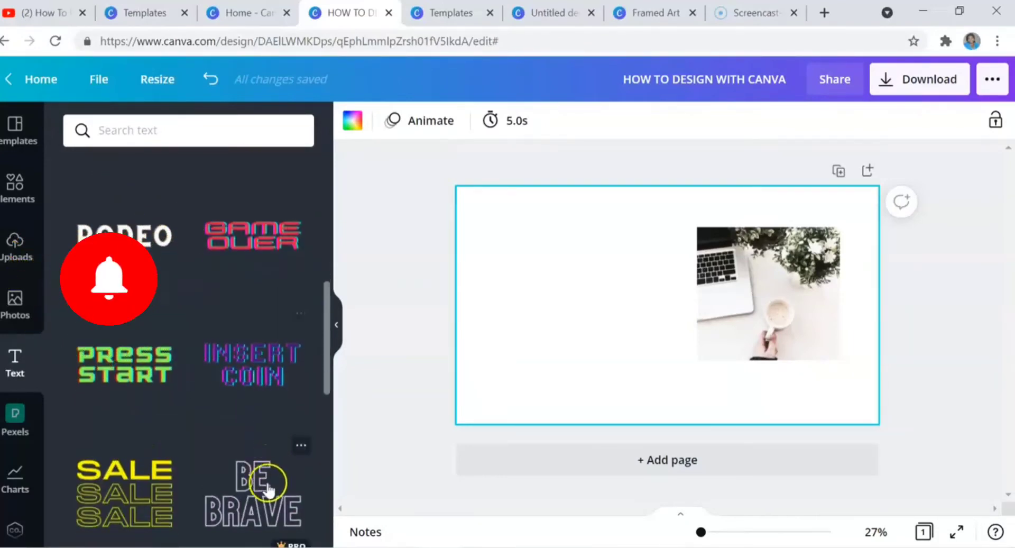
pyautogui.scroll(6, 165, 383)
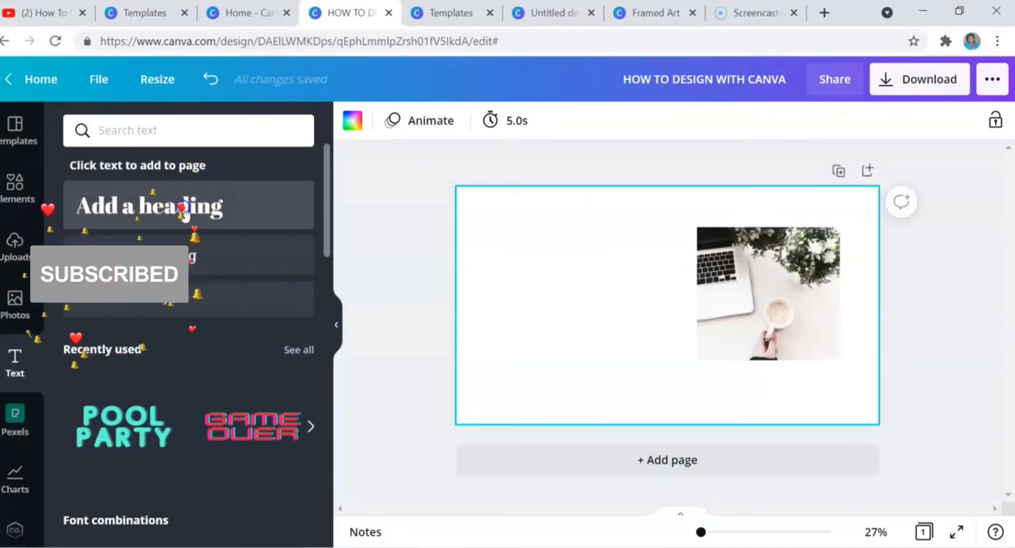
# Add a single heading, enlarge it to font size 91.5 beside the photo on its left, and clear its placeholder text
pyautogui.doubleClick(184, 214)
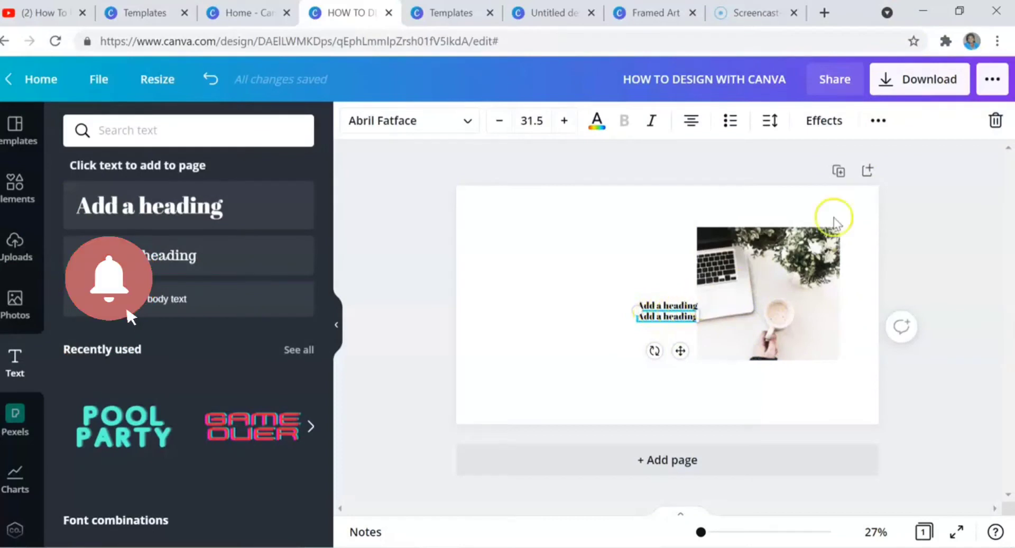
pyautogui.click(995, 122)
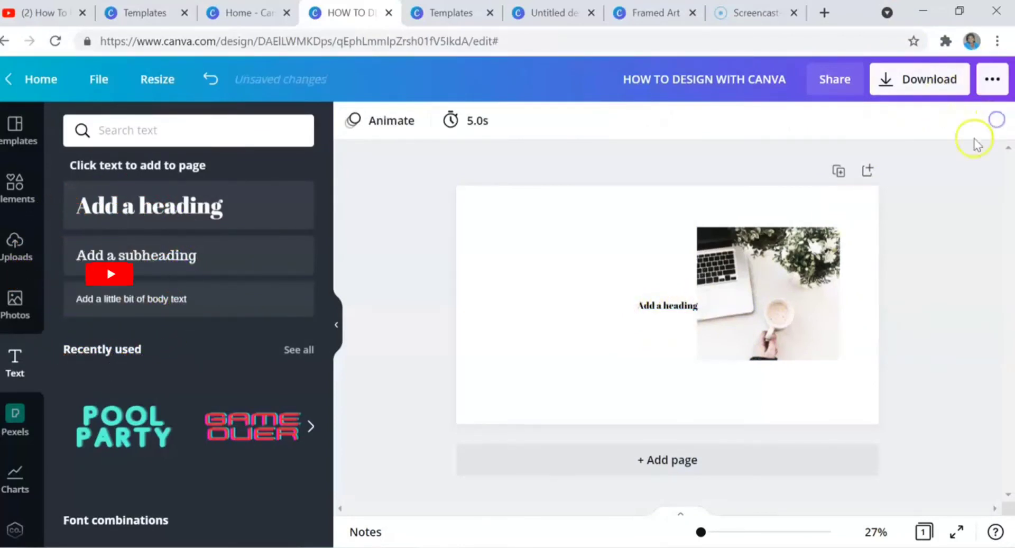
pyautogui.click(658, 309)
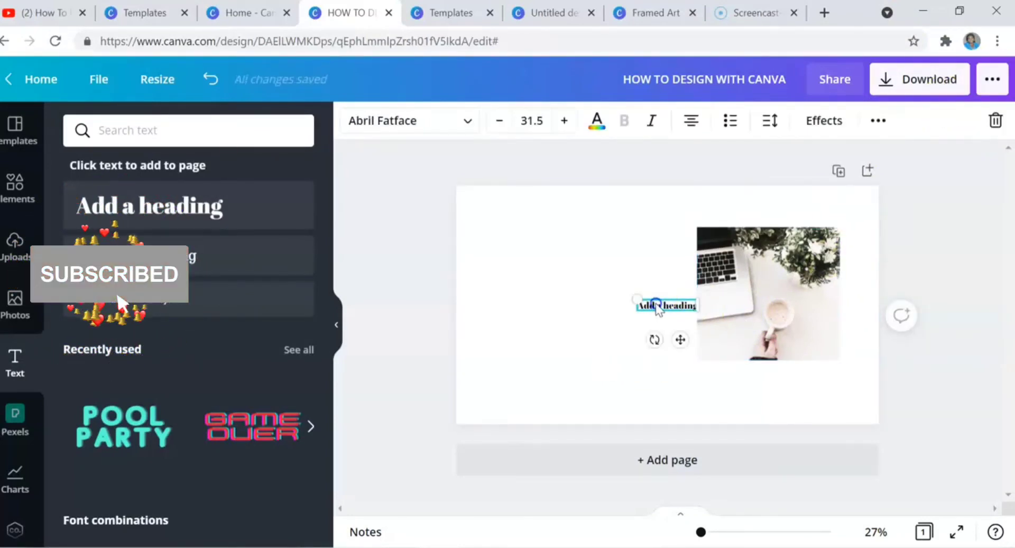
pyautogui.moveTo(657, 309); pyautogui.dragTo(726, 439)
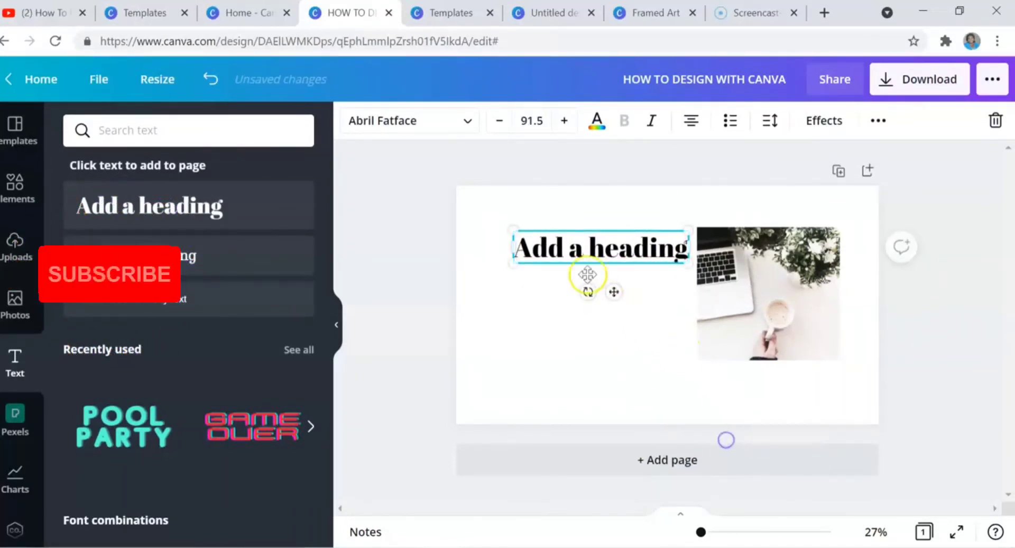
pyautogui.doubleClick(572, 238)
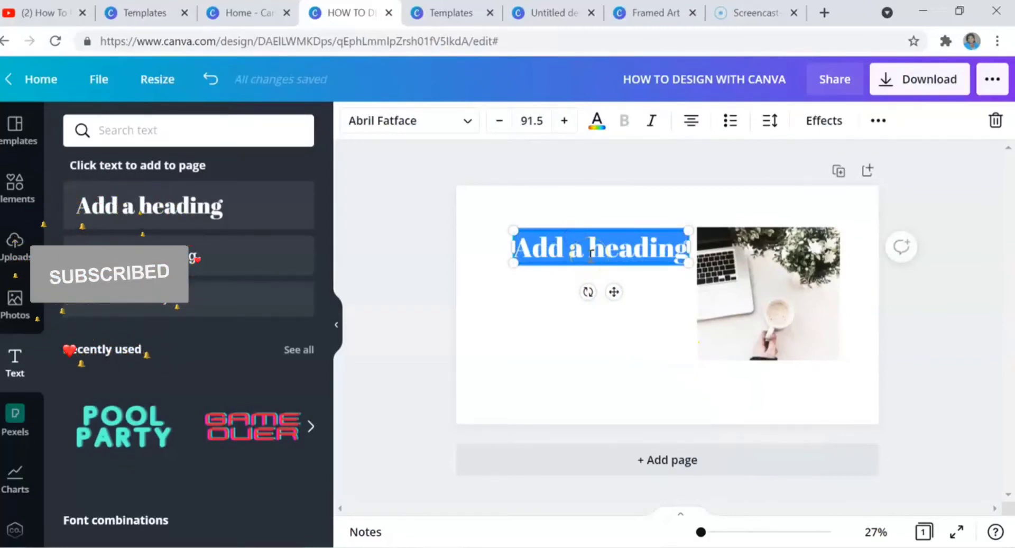
pyautogui.press('BackSpace')
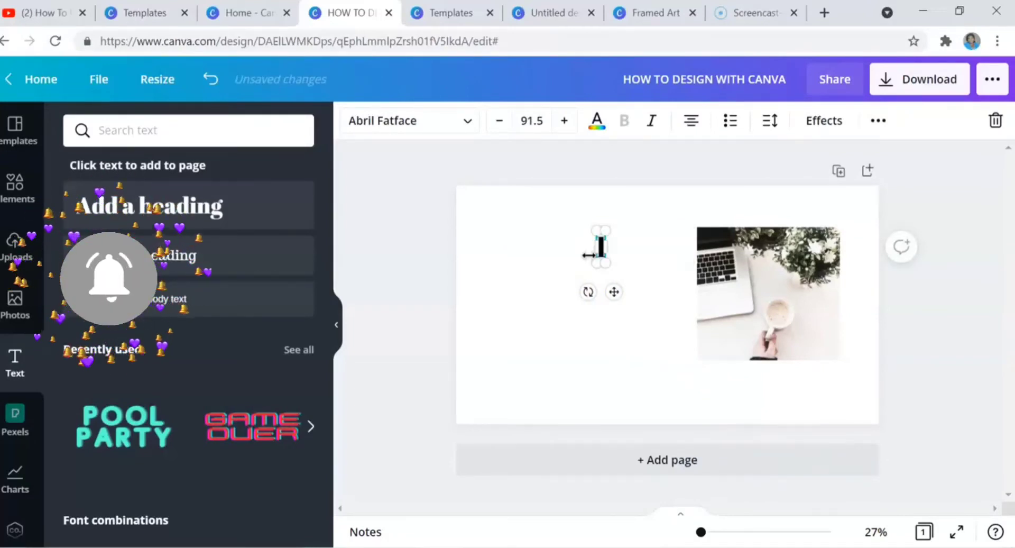
pyautogui.write('lear')
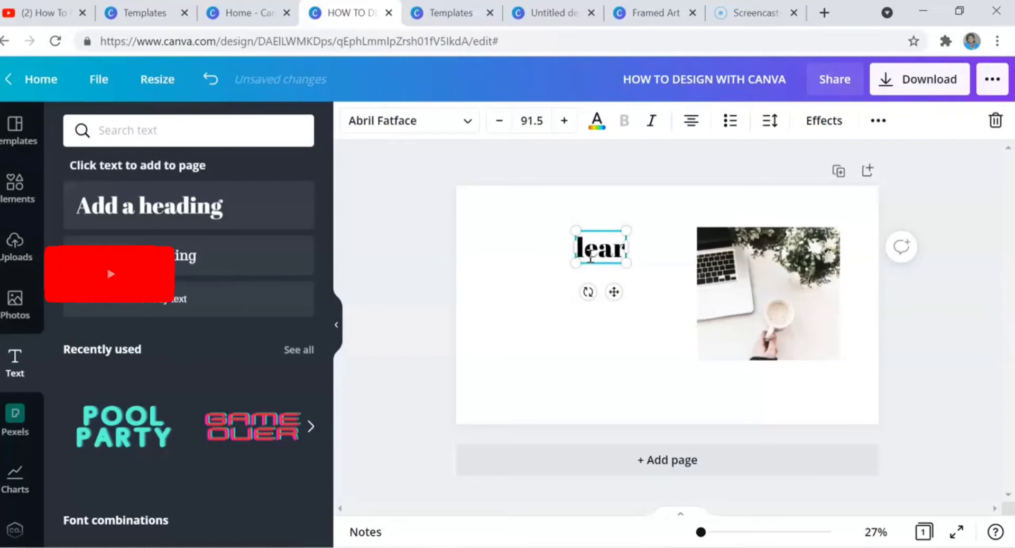
pyautogui.press('BackSpace')
pyautogui.press('BackSpace')
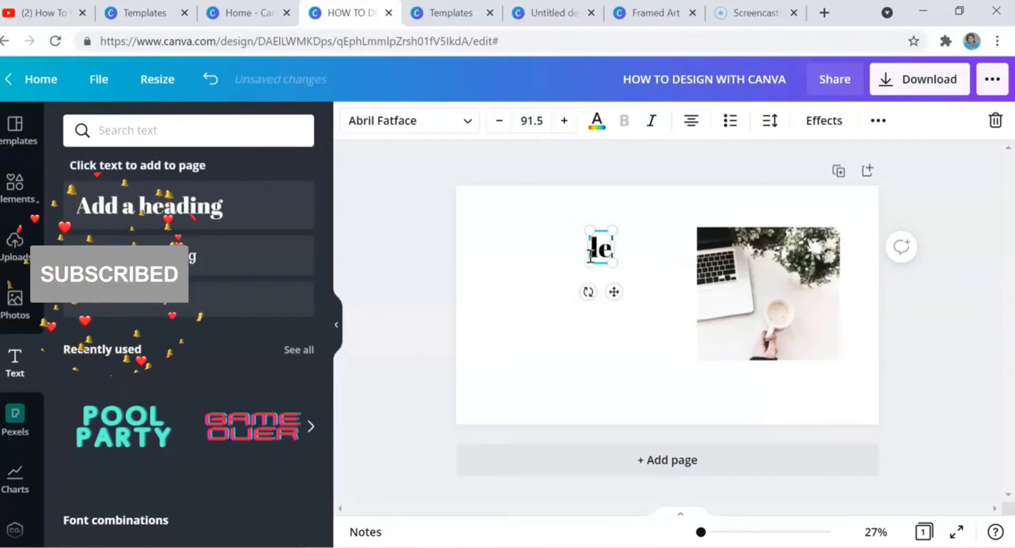
pyautogui.press('BackSpace')
pyautogui.write('L')
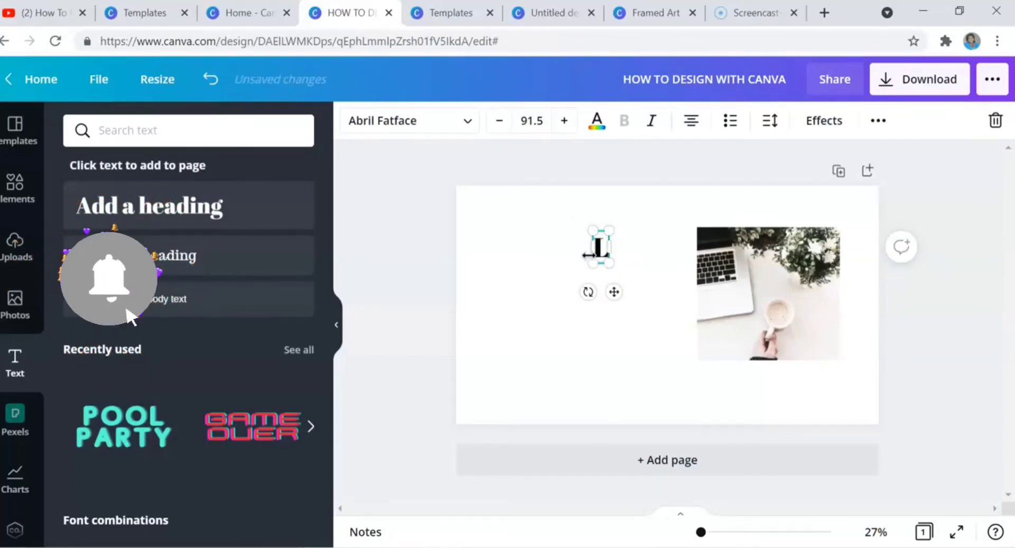
pyautogui.write('EAR')
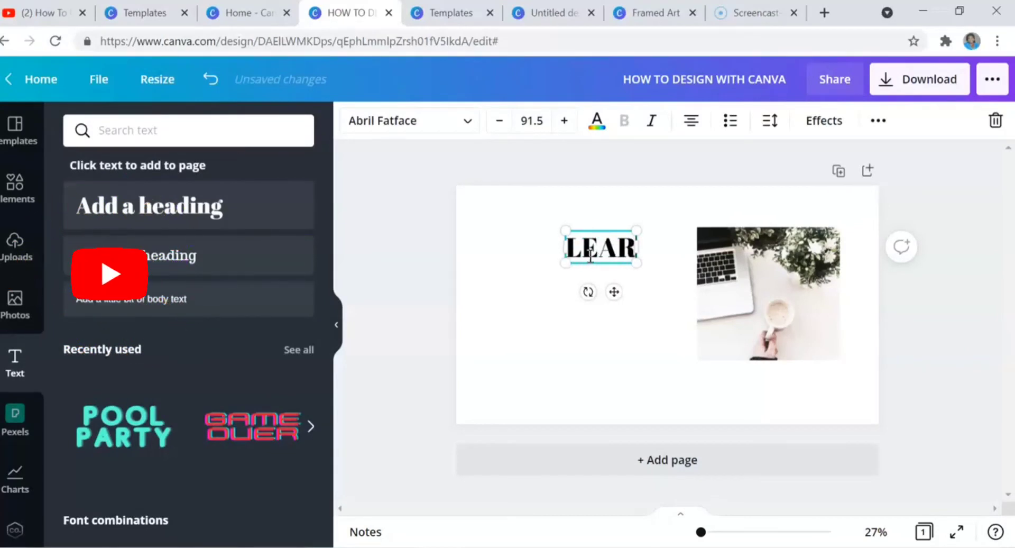
pyautogui.write('N')
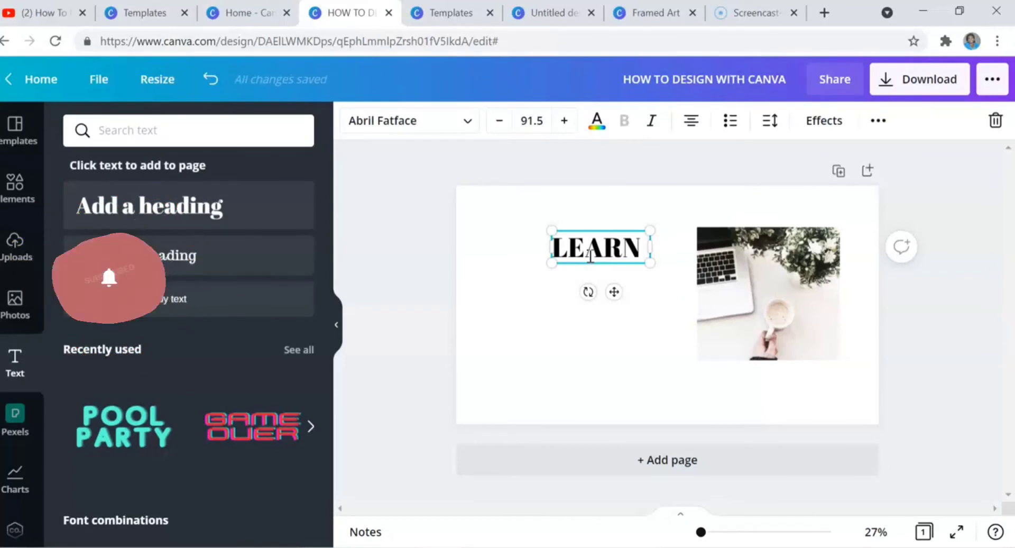
pyautogui.press('BackSpace')
pyautogui.press('BackSpace')
pyautogui.press('BackSpace')
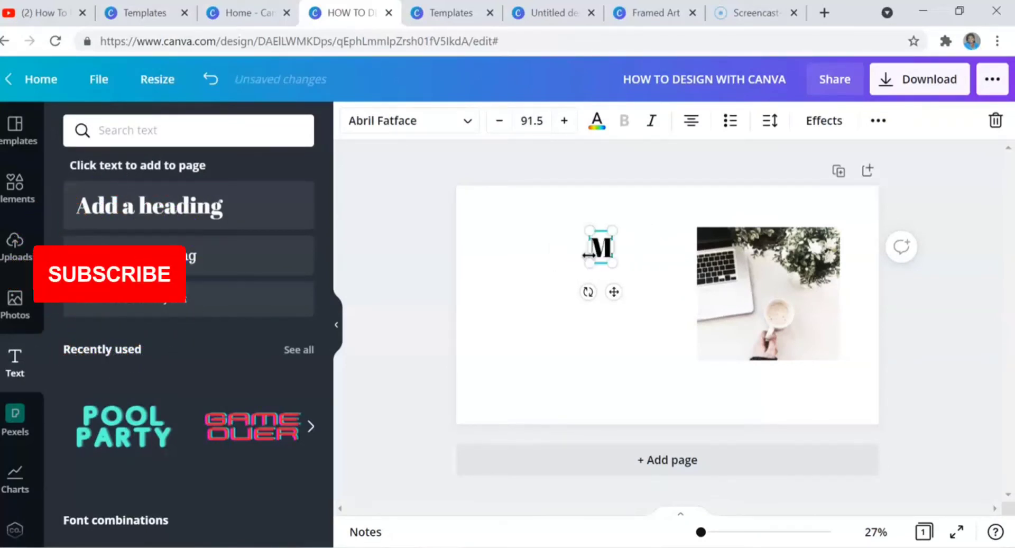
# Enter the heading text on two lines: "MASTERCLASS" and "WITH TECJ"
pyautogui.write('MASTER')
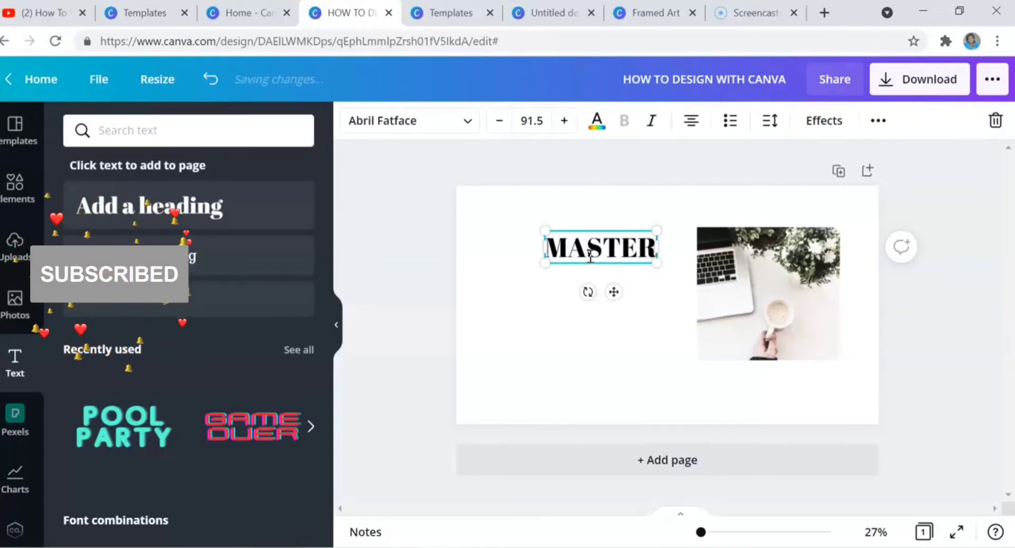
pyautogui.write('CLA')
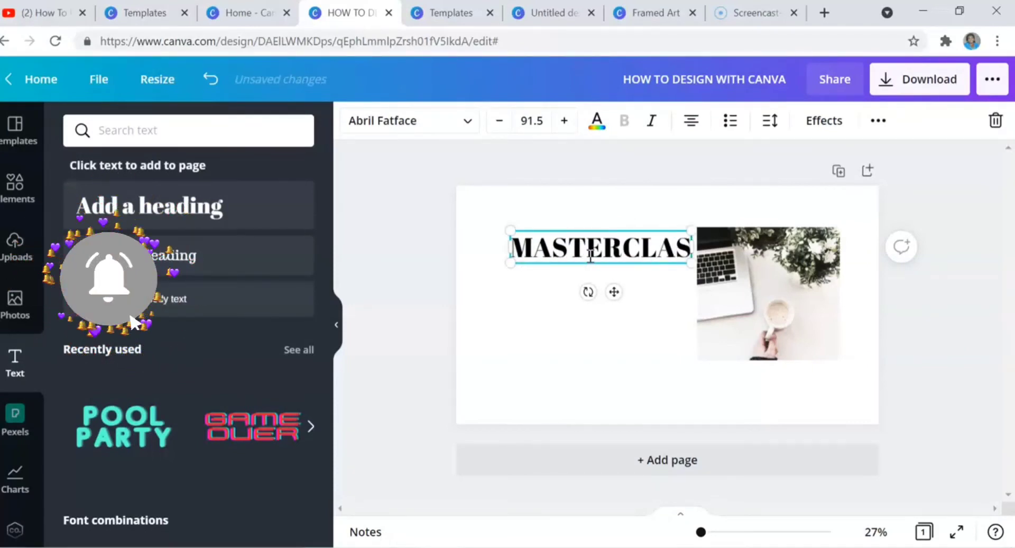
pyautogui.write('S')
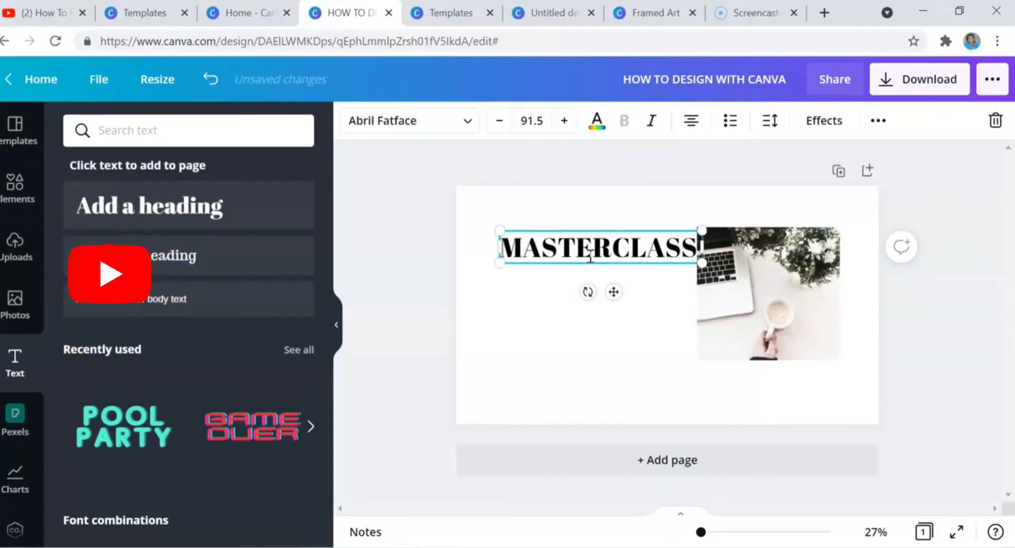
pyautogui.press('Return')
pyautogui.write('WIT')
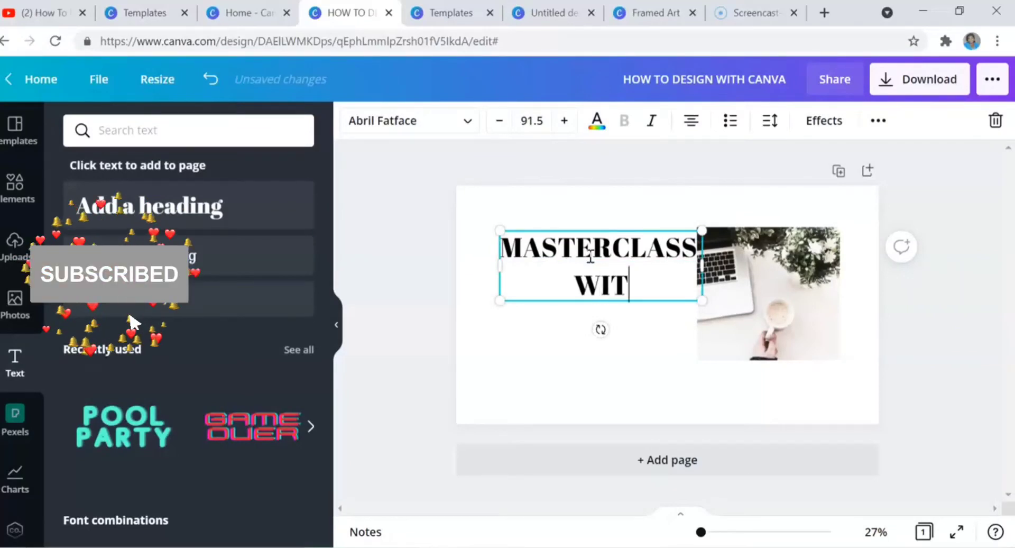
pyautogui.write('H T')
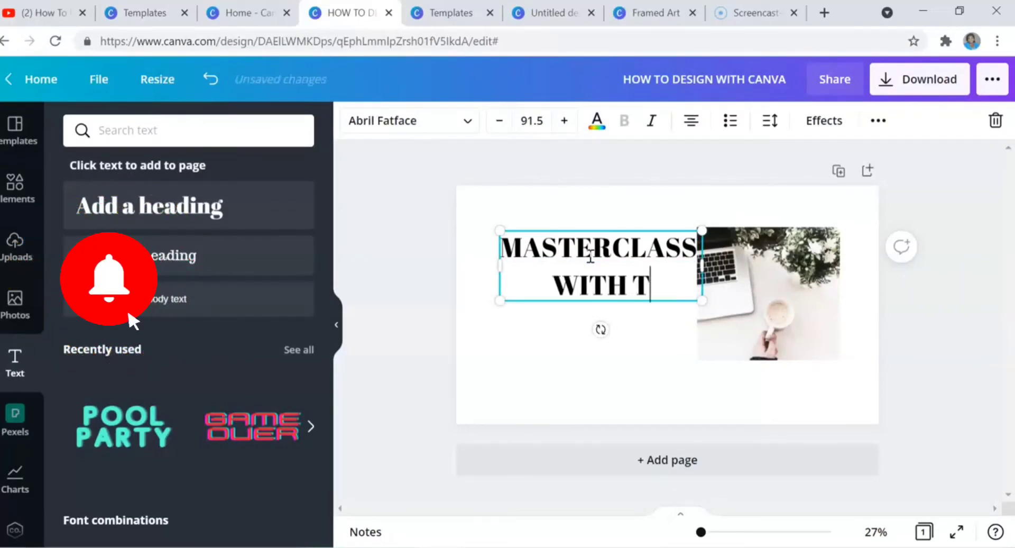
pyautogui.write('ECJ')
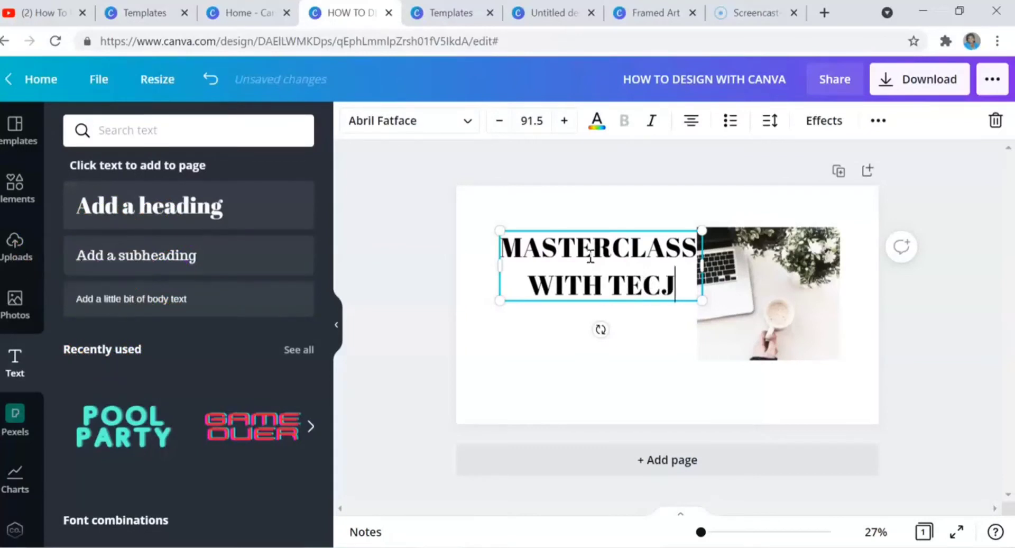
pyautogui.hotkey('ctrl', 'shift', 'i')
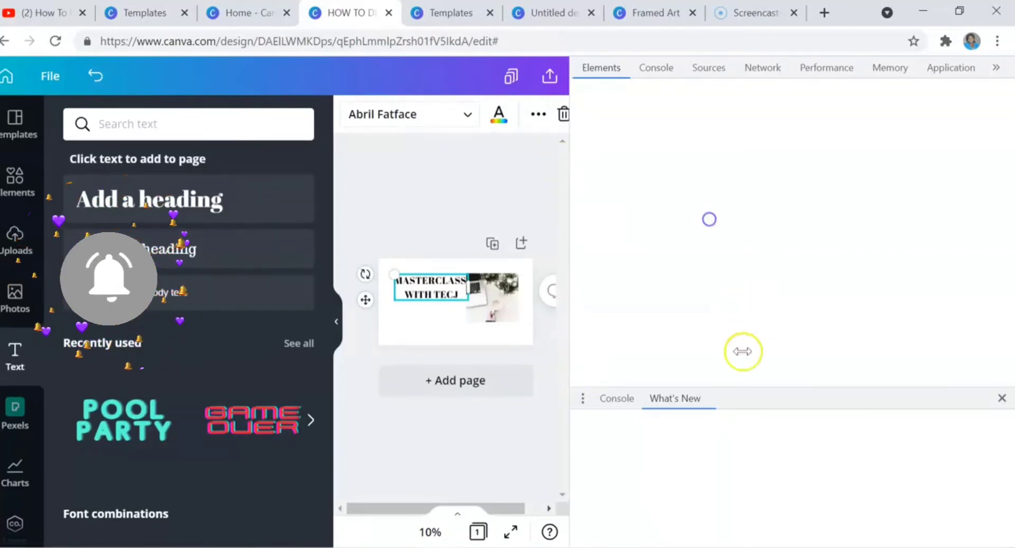
pyautogui.click(1002, 398)
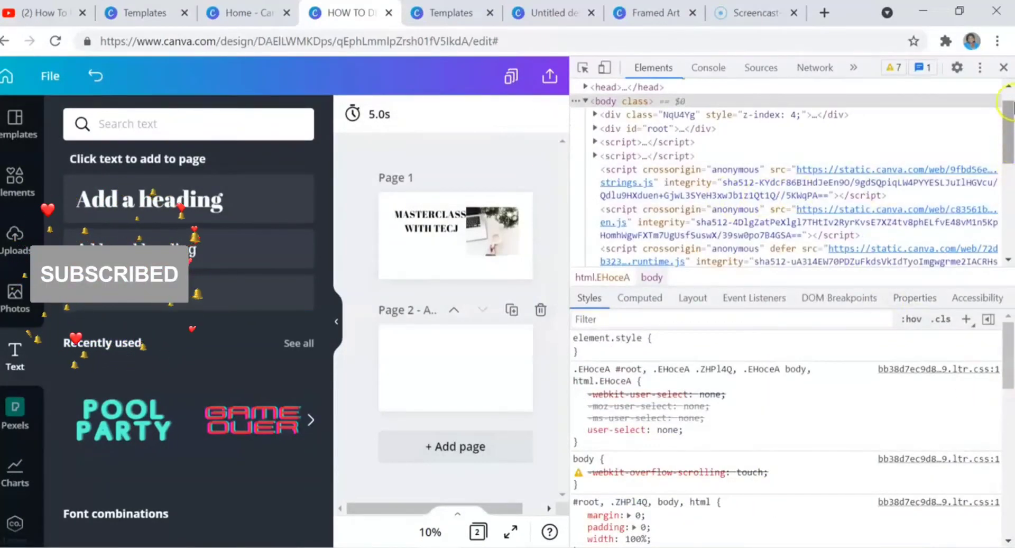
pyautogui.click(1002, 67)
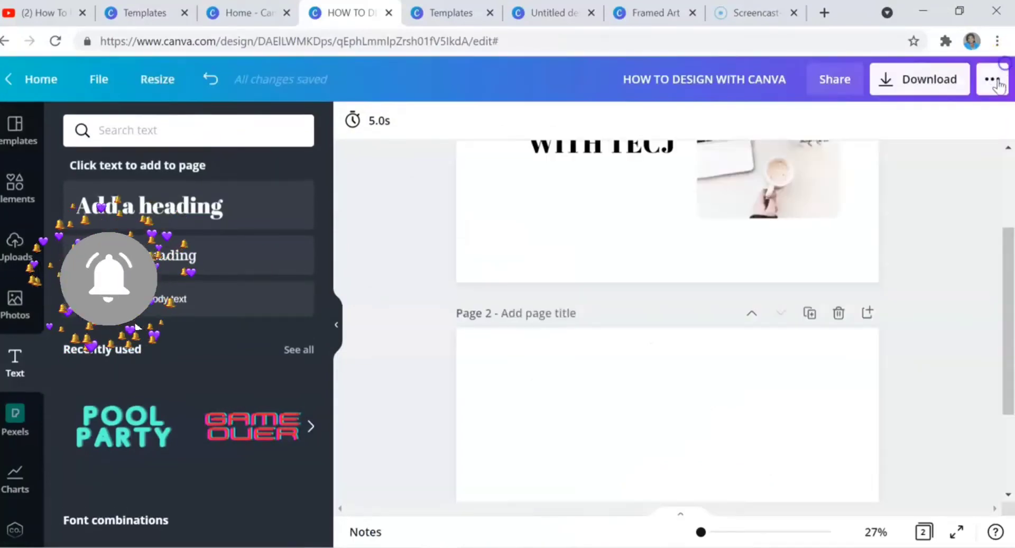
pyautogui.scroll(3, 811, 170)
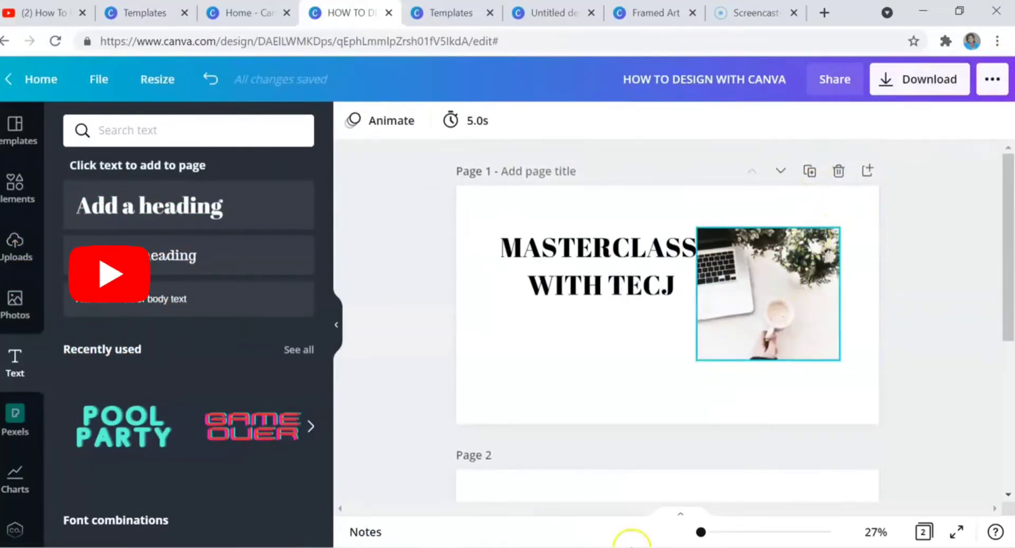
# Shift the two-line heading on page 1 slightly down and left, away from the laptop photo
pyautogui.click(675, 284)
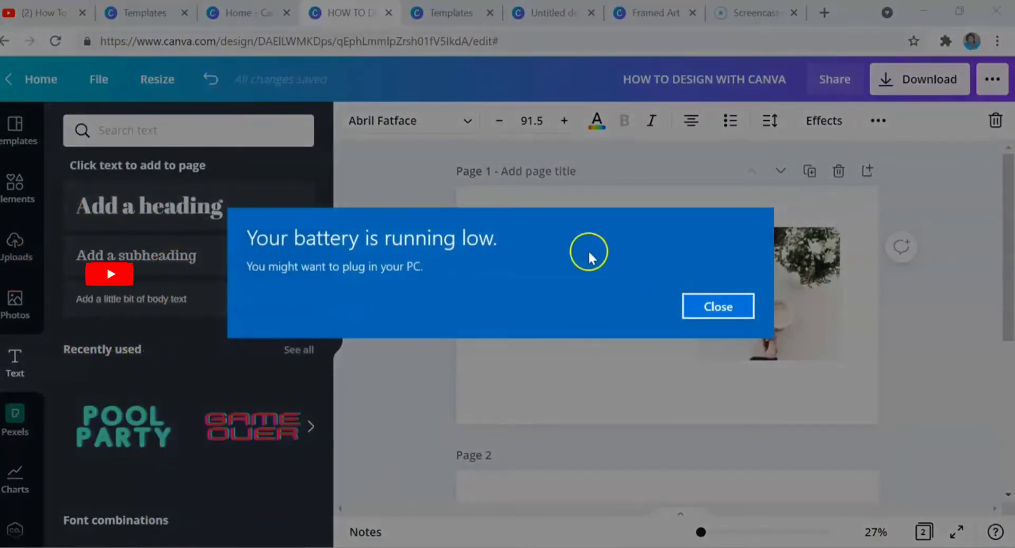
pyautogui.click(685, 315)
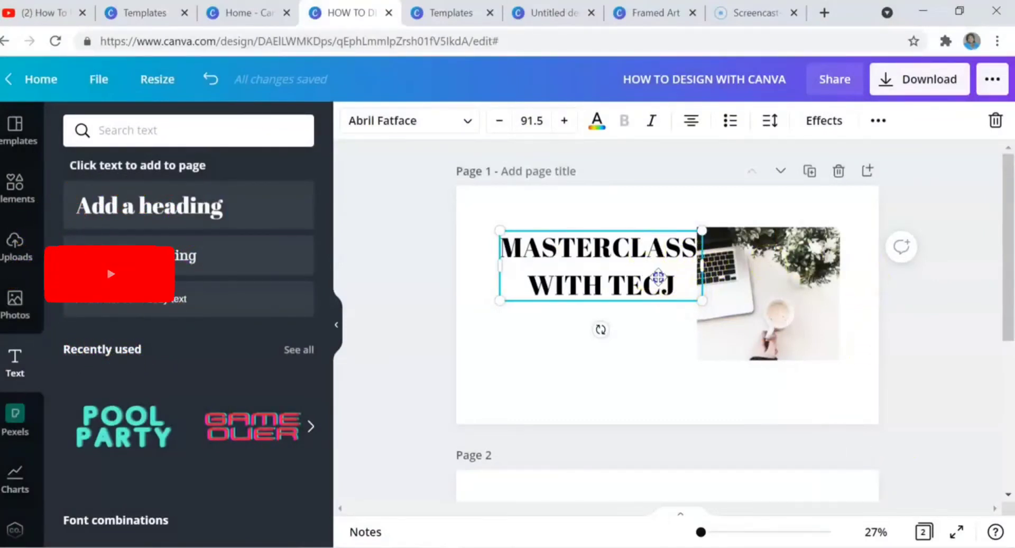
pyautogui.moveTo(658, 276)
pyautogui.mouseDown()
pyautogui.moveTo(670, 278)
pyautogui.moveTo(653, 280)
pyautogui.mouseUp()
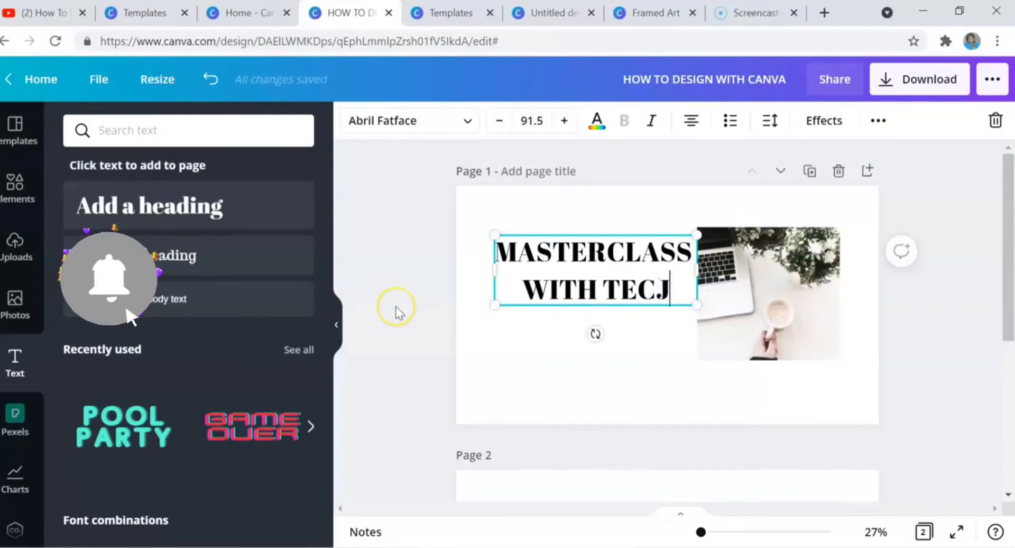
# Correct the second line of the heading to "WITH TECH WITH" and finish it with the channel host's first name
pyautogui.press('BackSpace')
pyautogui.write('H WI')
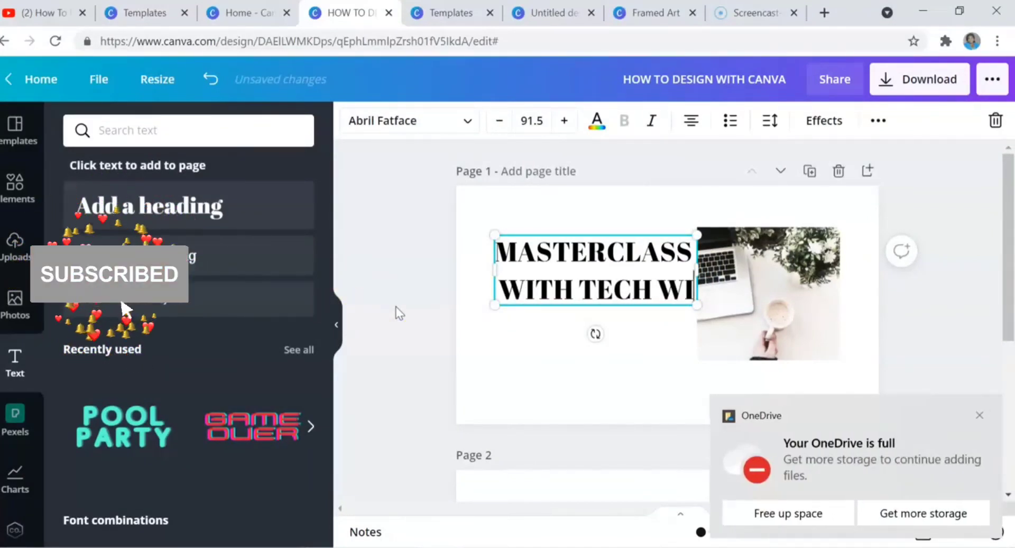
pyautogui.write('TH BUNMI')
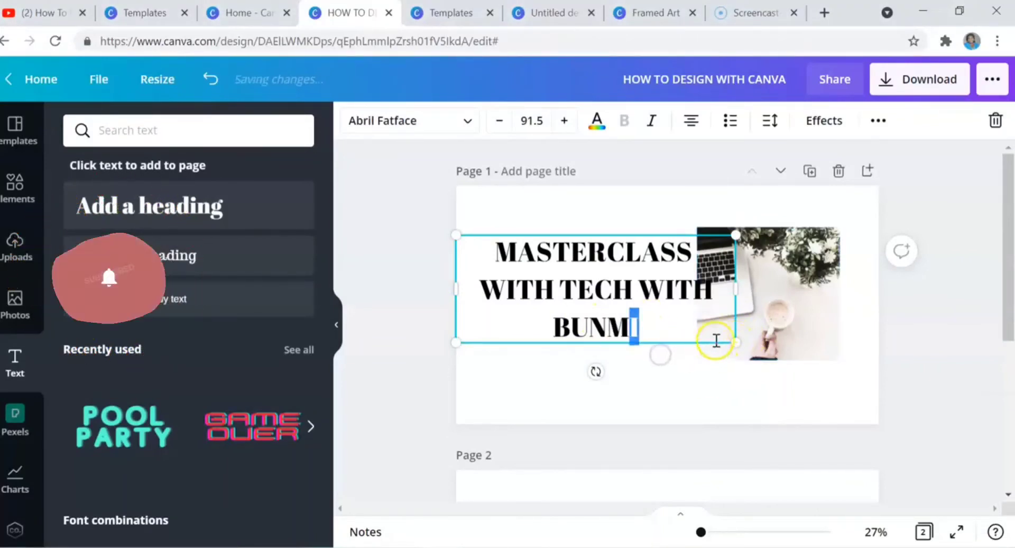
# Shrink the three-line heading to font size 41 and place it in the blank area beside the laptop photo
pyautogui.moveTo(737, 342); pyautogui.dragTo(624, 360)
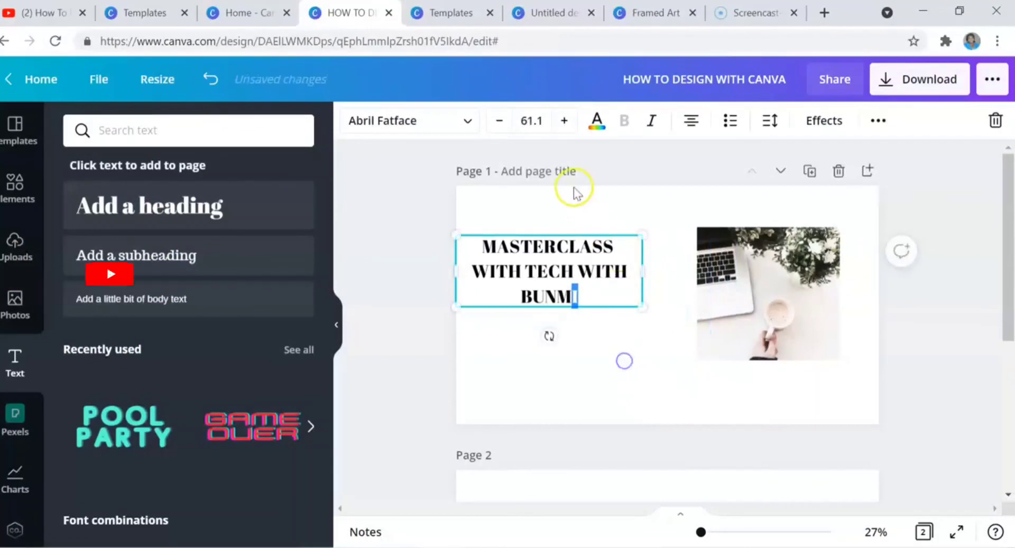
pyautogui.click(585, 340)
pyautogui.moveTo(589, 267); pyautogui.dragTo(612, 297)
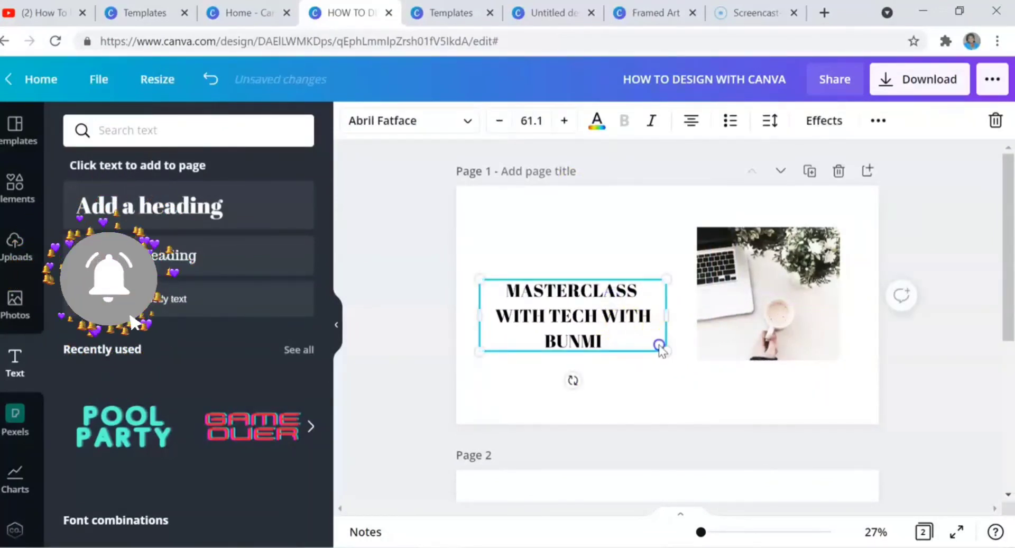
pyautogui.moveTo(659, 344)
pyautogui.mouseDown()
pyautogui.moveTo(684, 362)
pyautogui.moveTo(632, 343)
pyautogui.moveTo(681, 356)
pyautogui.moveTo(660, 320)
pyautogui.moveTo(660, 292)
pyautogui.moveTo(652, 331)
pyautogui.moveTo(669, 332)
pyautogui.moveTo(686, 369)
pyautogui.moveTo(641, 340)
pyautogui.mouseUp()
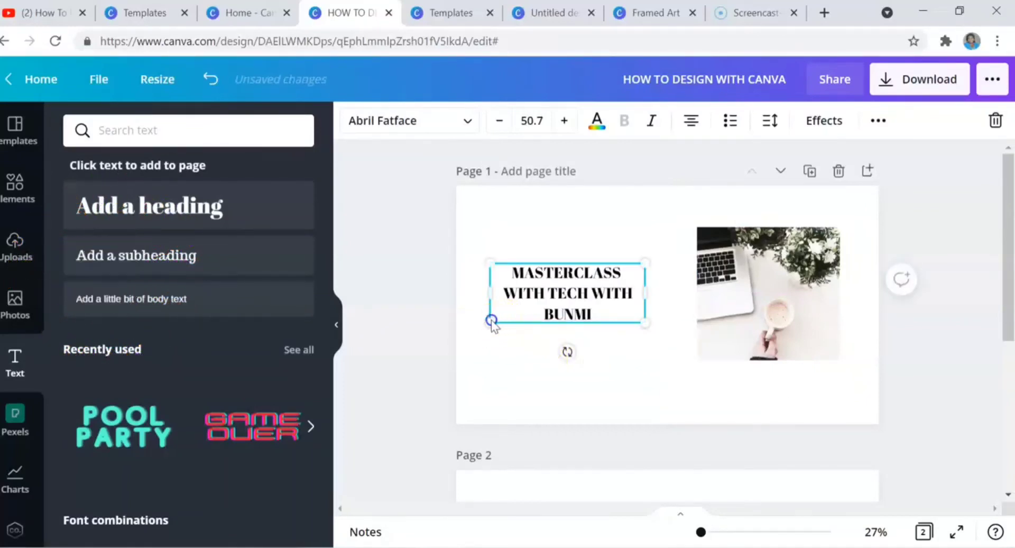
pyautogui.moveTo(491, 321); pyautogui.dragTo(564, 397)
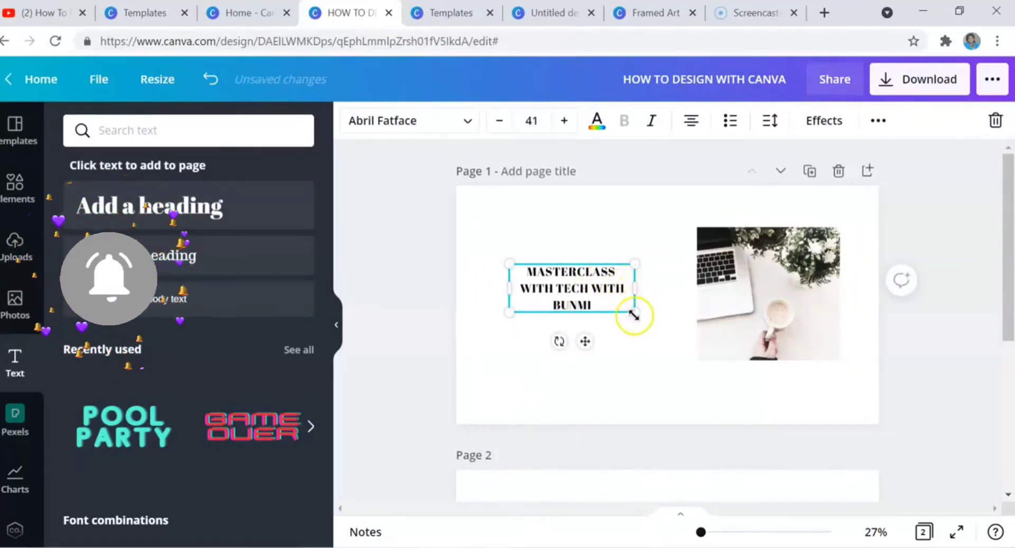
# Enlarge the heading to font size 84.7 and shift it left so its words clear the laptop photo
pyautogui.moveTo(634, 313); pyautogui.dragTo(702, 530)
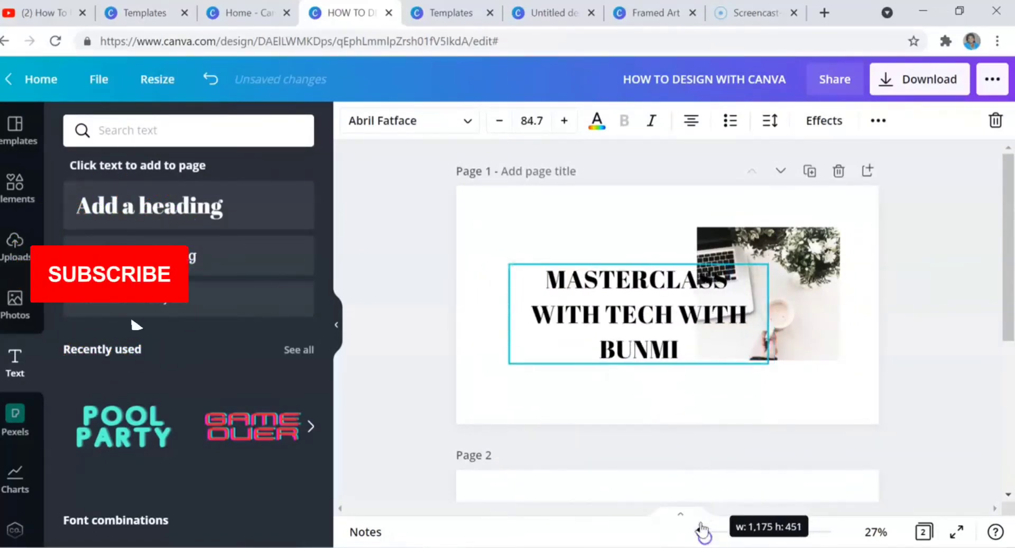
pyautogui.moveTo(603, 302); pyautogui.dragTo(553, 295)
pyautogui.click(602, 372)
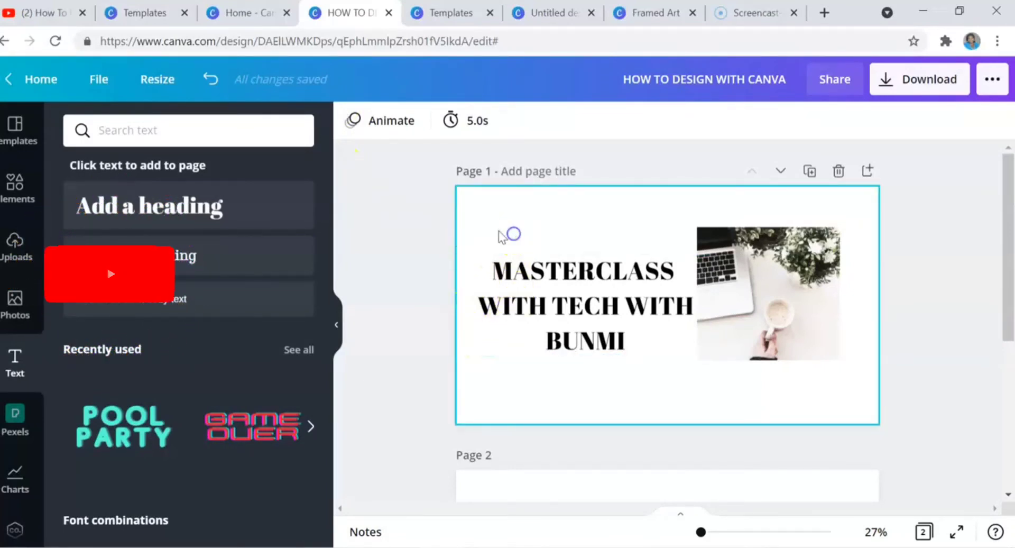
# Try the Gagalin and Nexa Slab fonts on the heading and return it to Abril Fatface
pyautogui.click(540, 307)
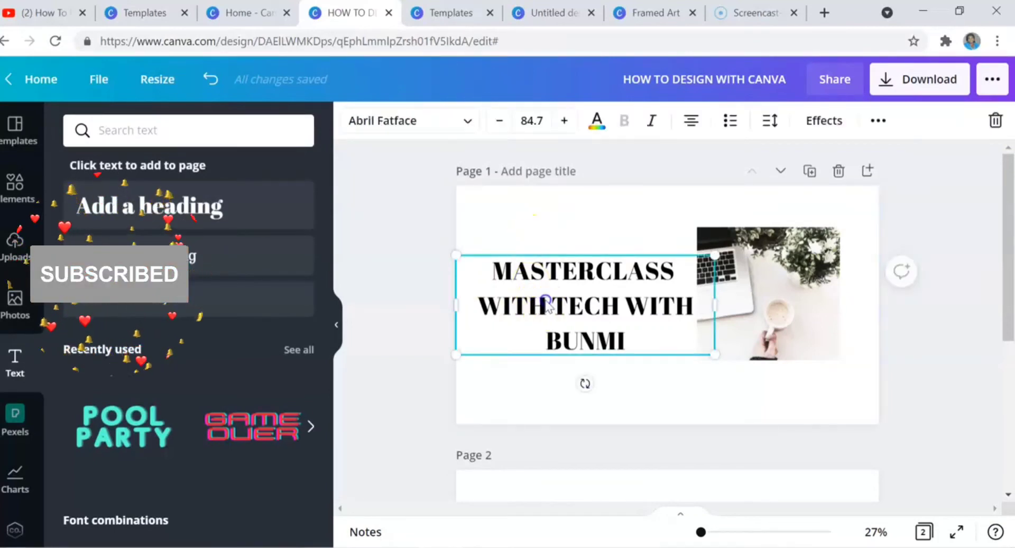
pyautogui.click(576, 288)
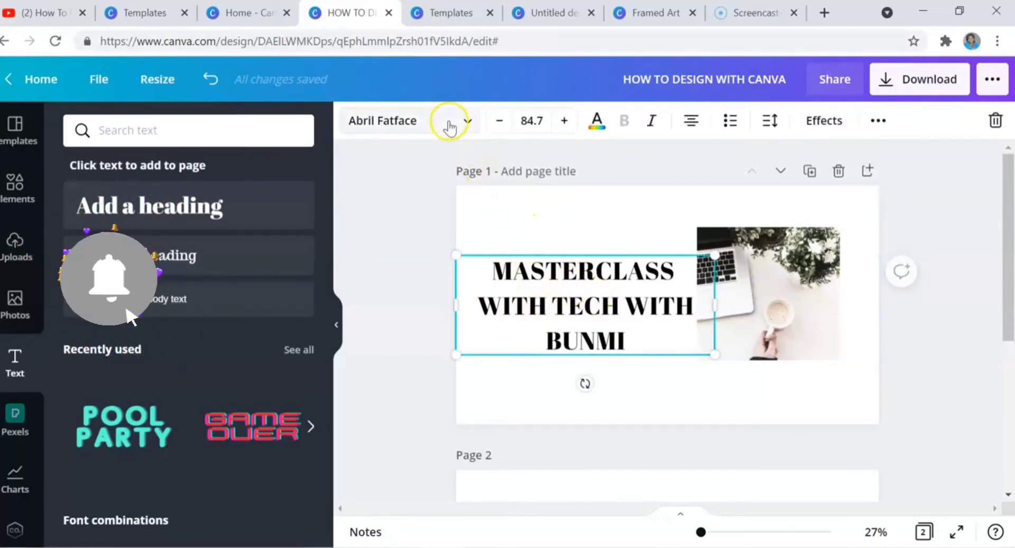
pyautogui.click(468, 121)
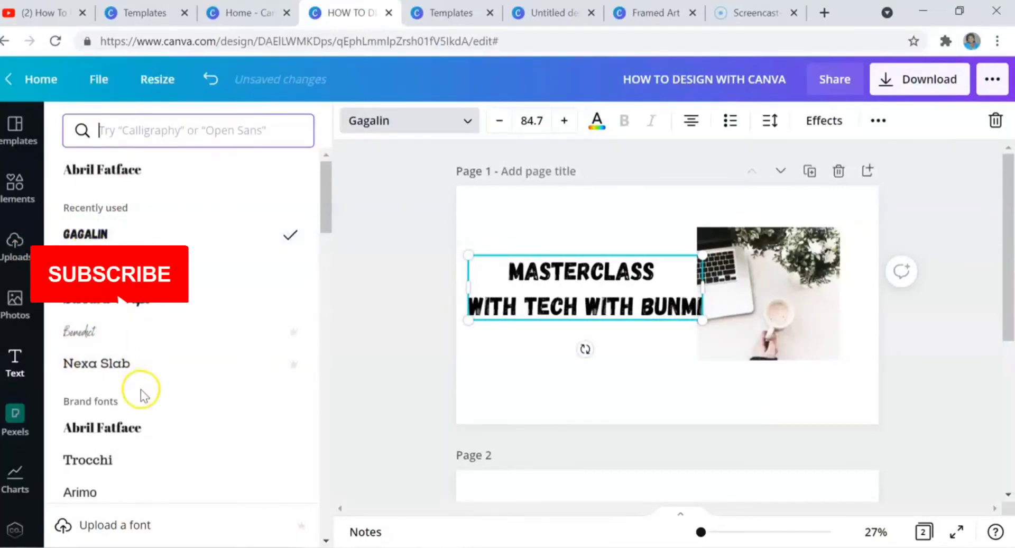
pyautogui.click(132, 366)
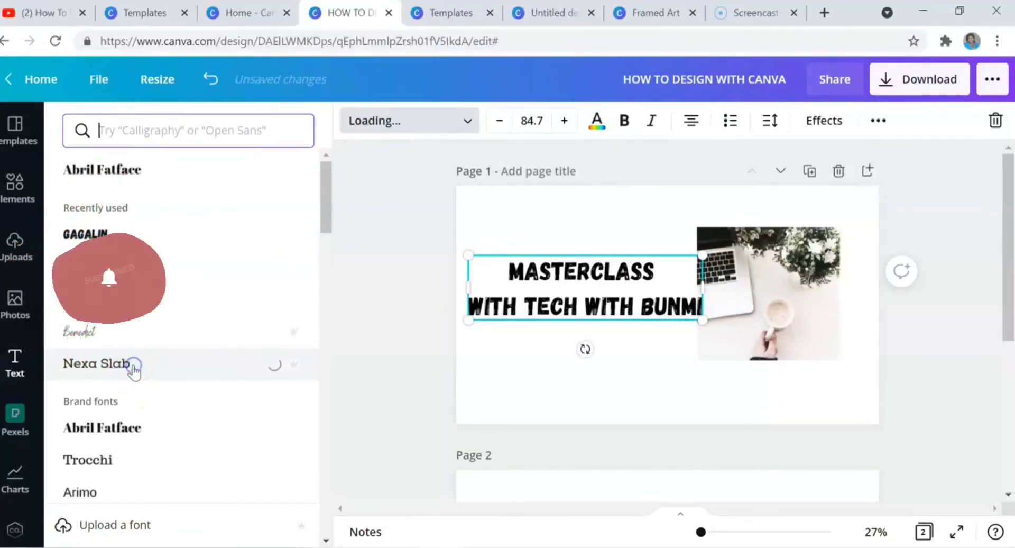
pyautogui.click(126, 434)
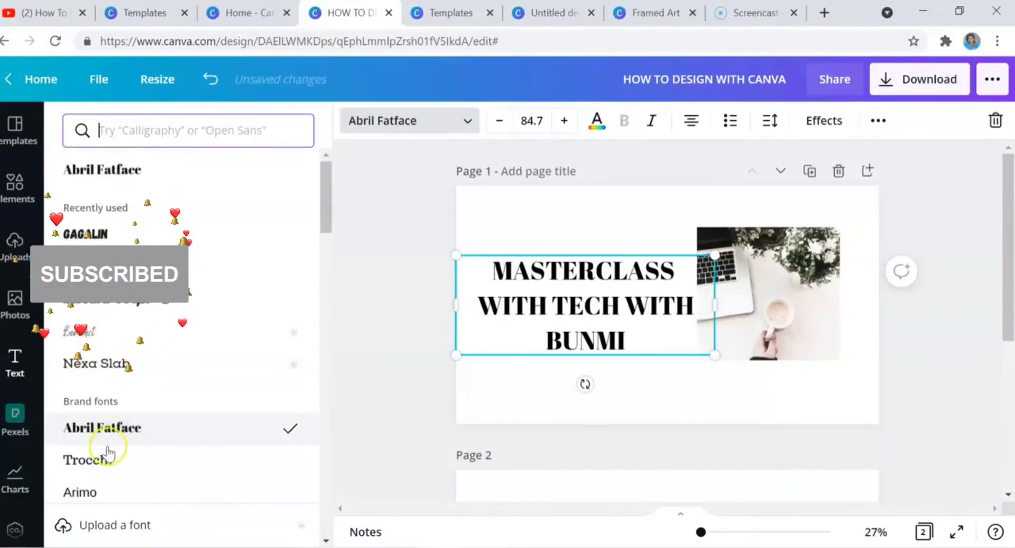
# Browse the brand and popular fonts available for the heading
pyautogui.scroll(-3, 158, 435)
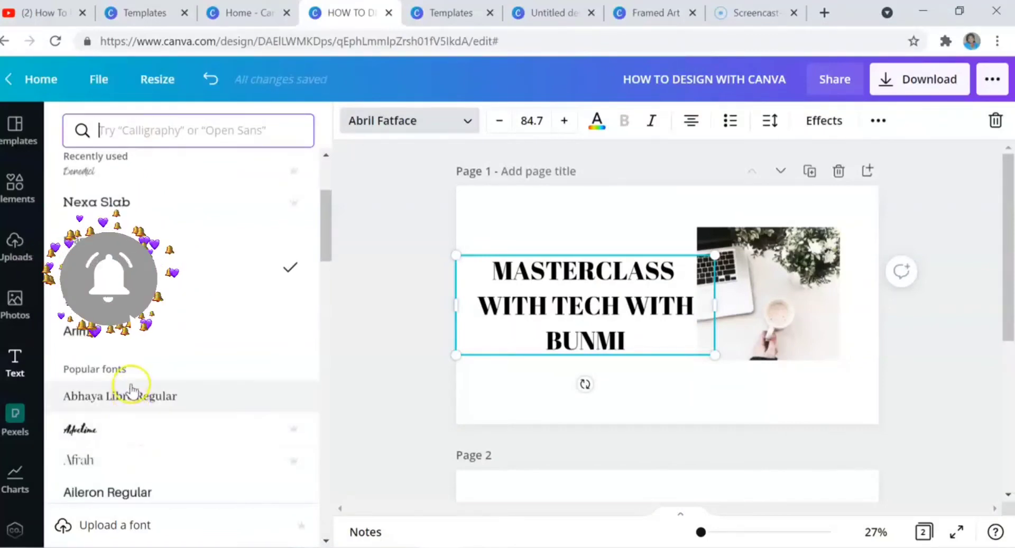
pyautogui.scroll(-3, 135, 388)
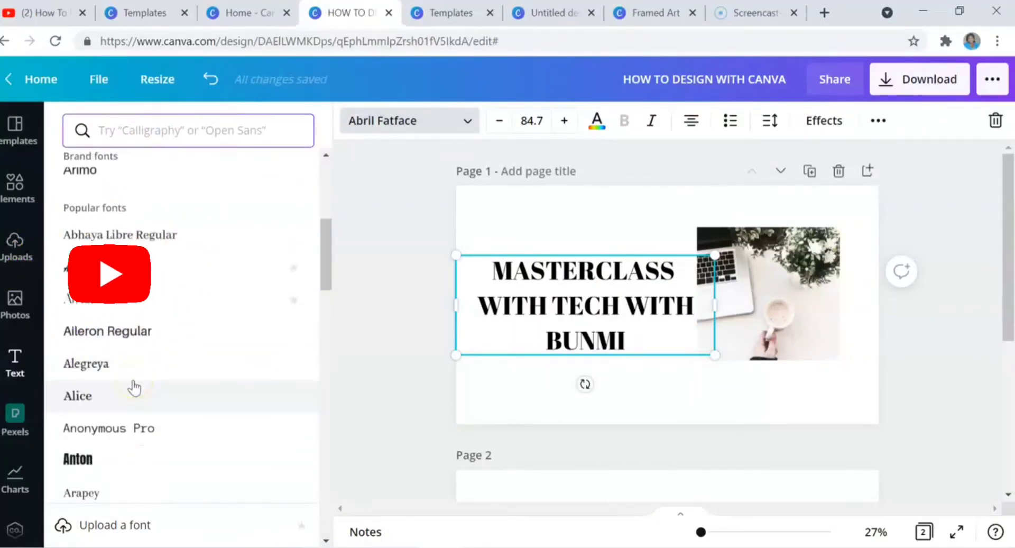
pyautogui.scroll(5, 135, 388)
pyautogui.click(675, 383)
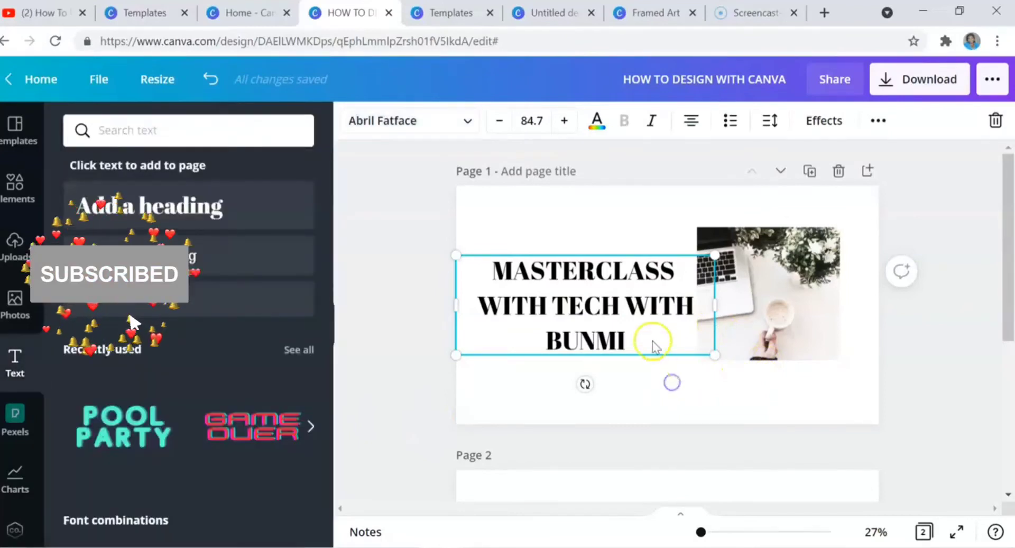
# Recolor the heading with the grey-brown tone from the photo colors, after trying the near-black #1c1e1a and the off-white tone
pyautogui.click(690, 382)
pyautogui.click(656, 343)
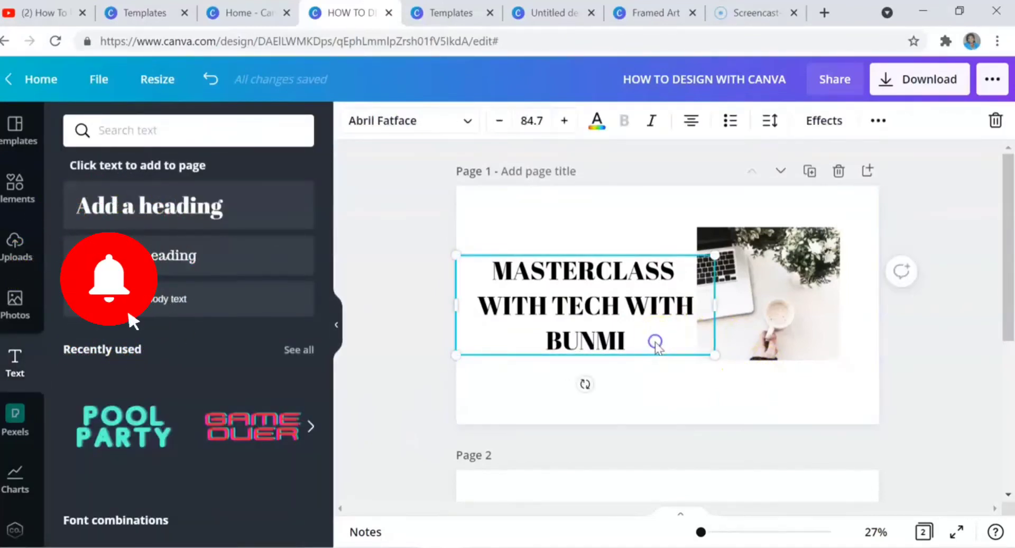
pyautogui.click(595, 126)
pyautogui.click(595, 126)
pyautogui.click(596, 126)
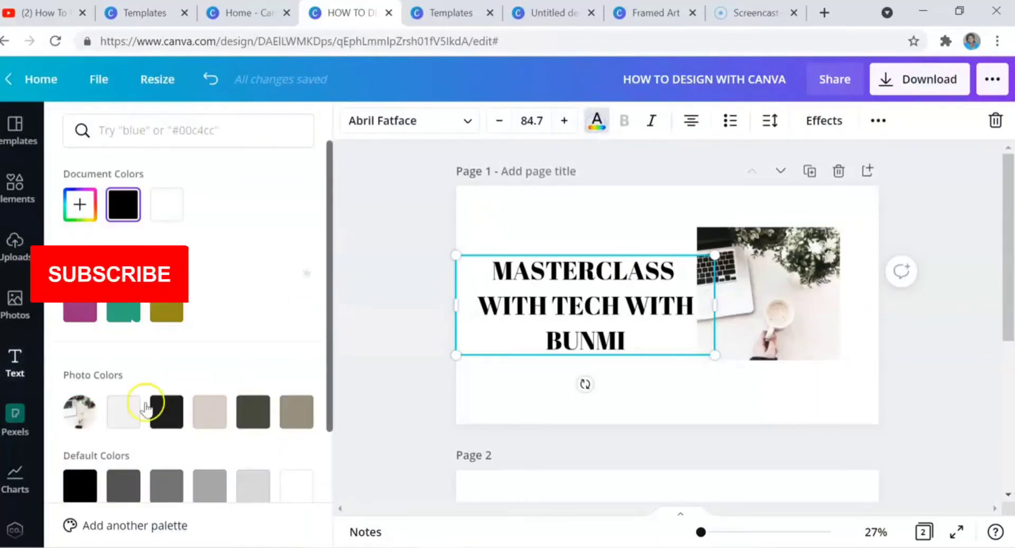
pyautogui.click(163, 423)
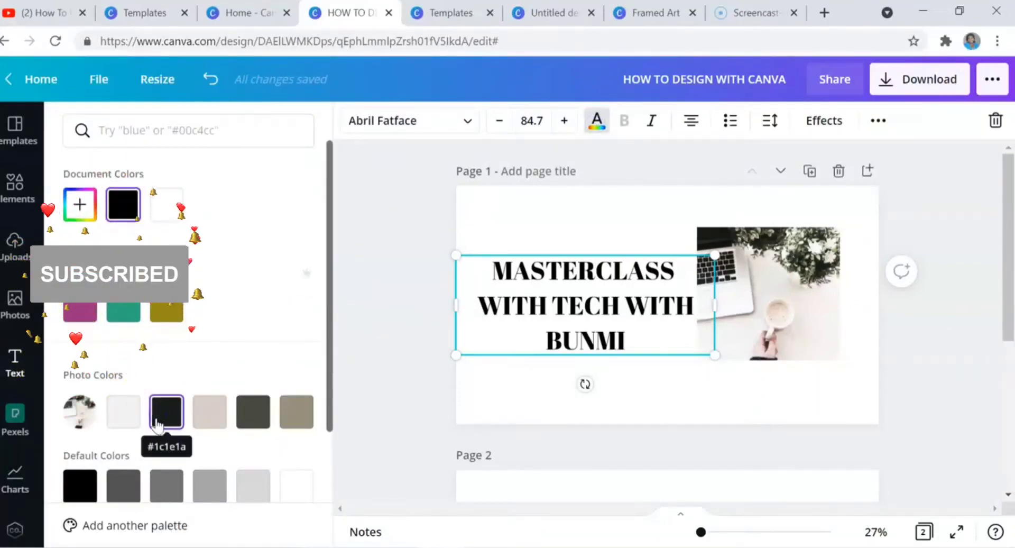
pyautogui.click(124, 412)
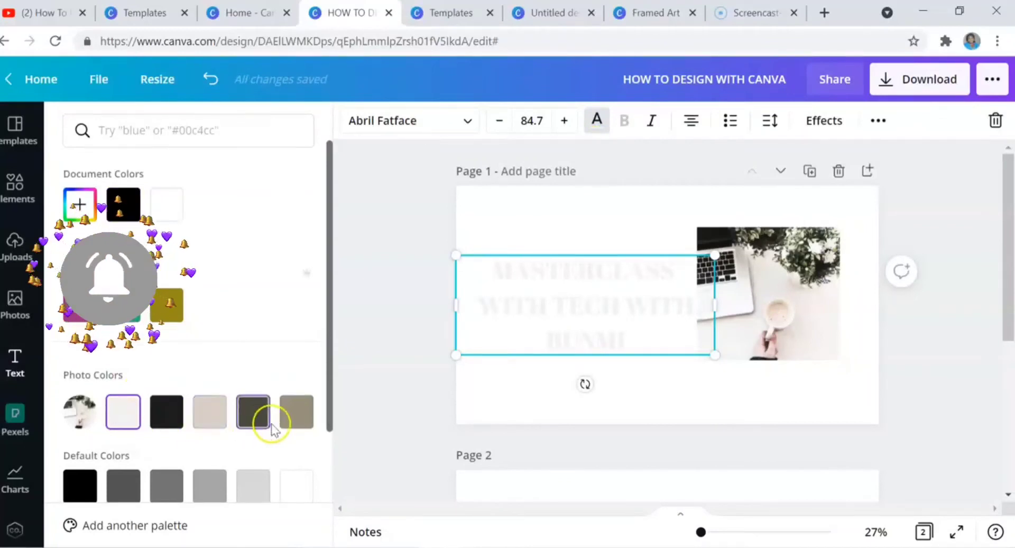
pyautogui.click(294, 415)
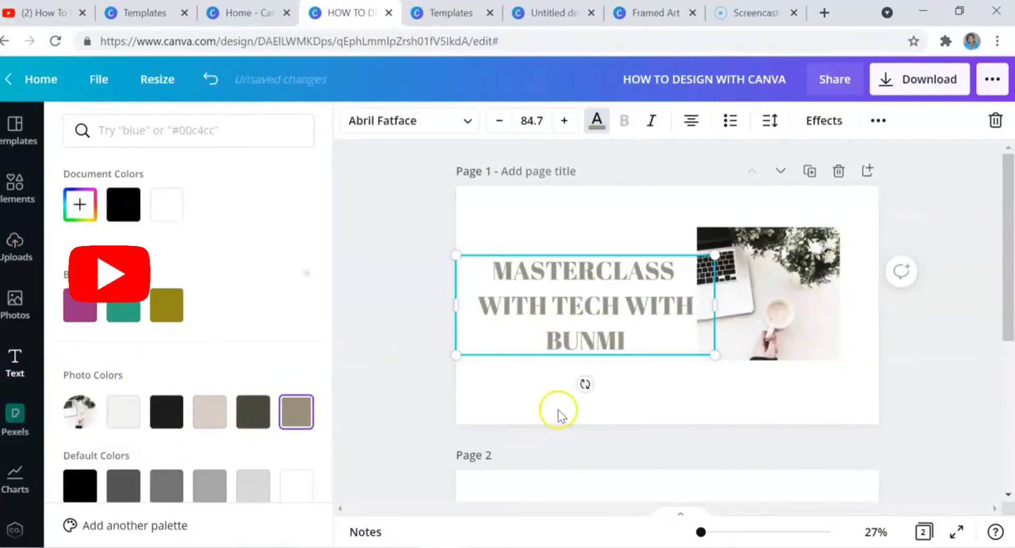
pyautogui.press('Escape')
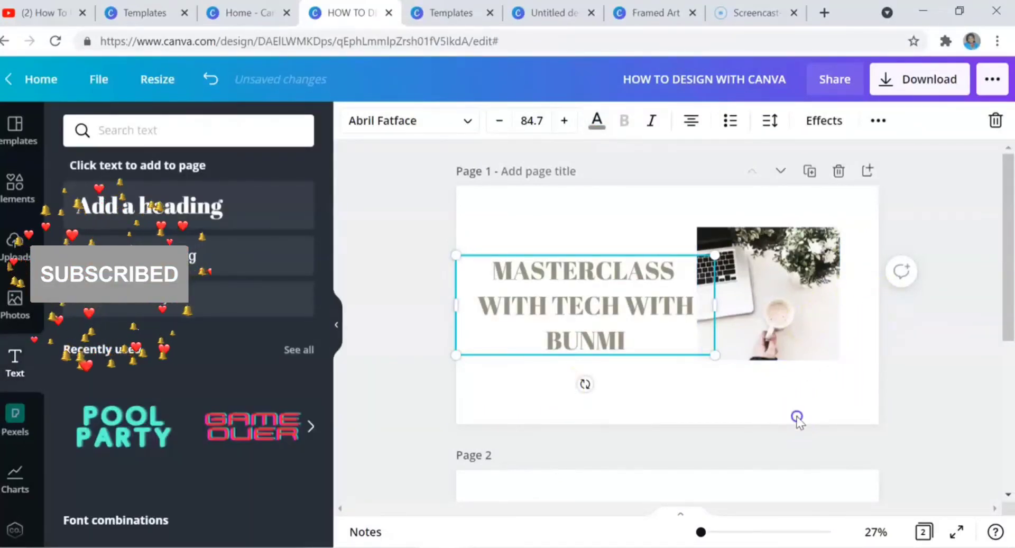
pyautogui.press('Escape')
pyautogui.click(648, 207)
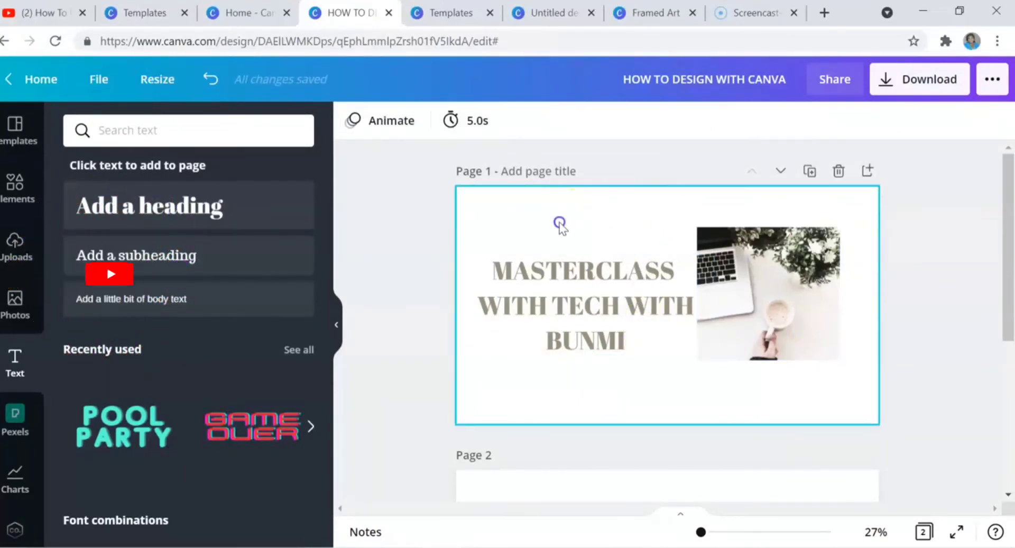
# Preview the available page animations on page 1
pyautogui.click(612, 225)
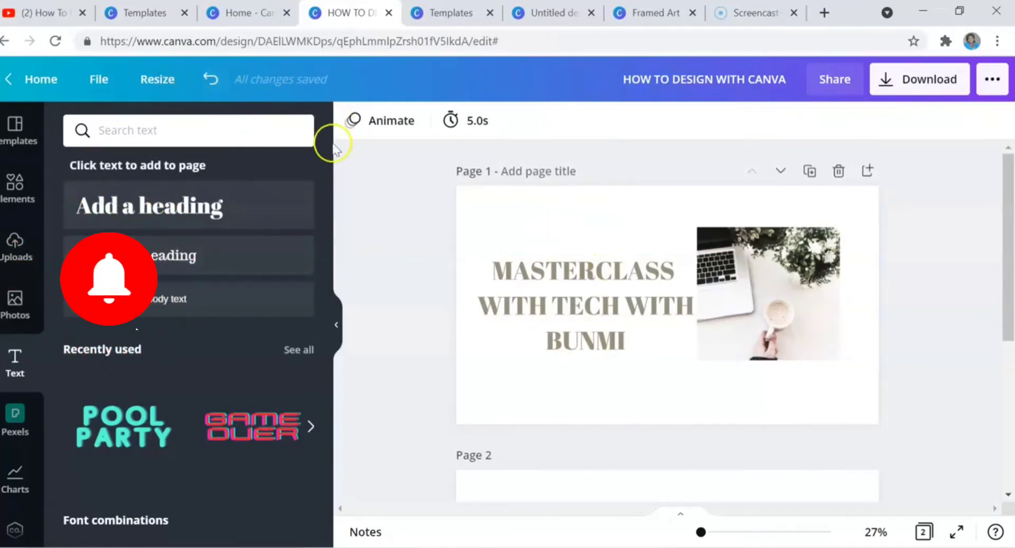
pyautogui.click(410, 127)
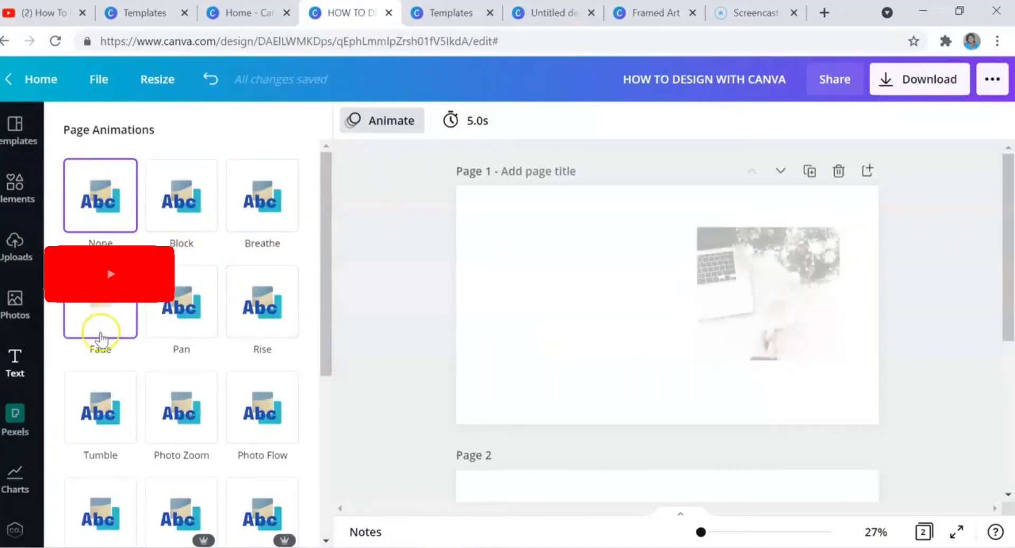
pyautogui.scroll(-5, 316, 322)
pyautogui.scroll(5, 318, 322)
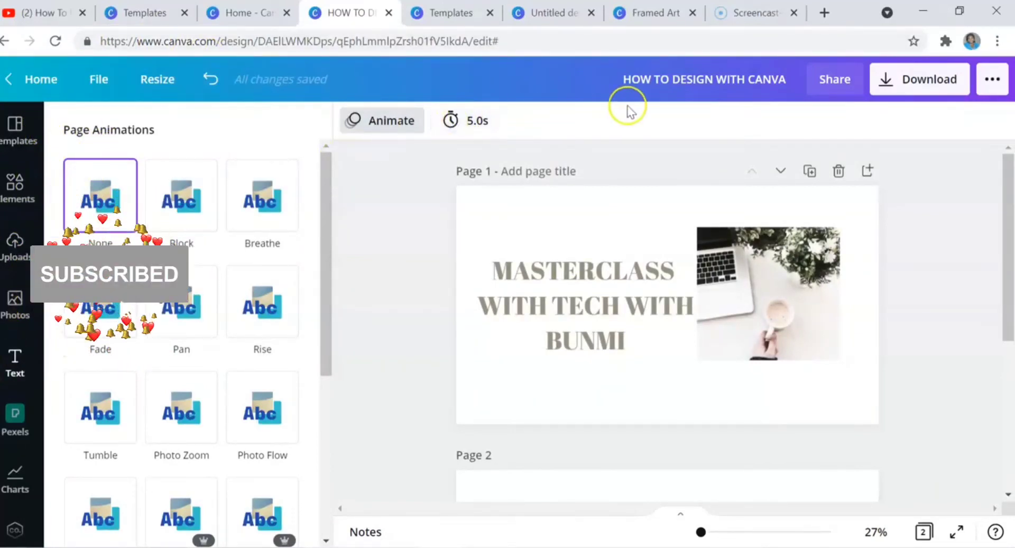
# Examine the design's resize options and its file options, including saving to a folder
pyautogui.click(162, 82)
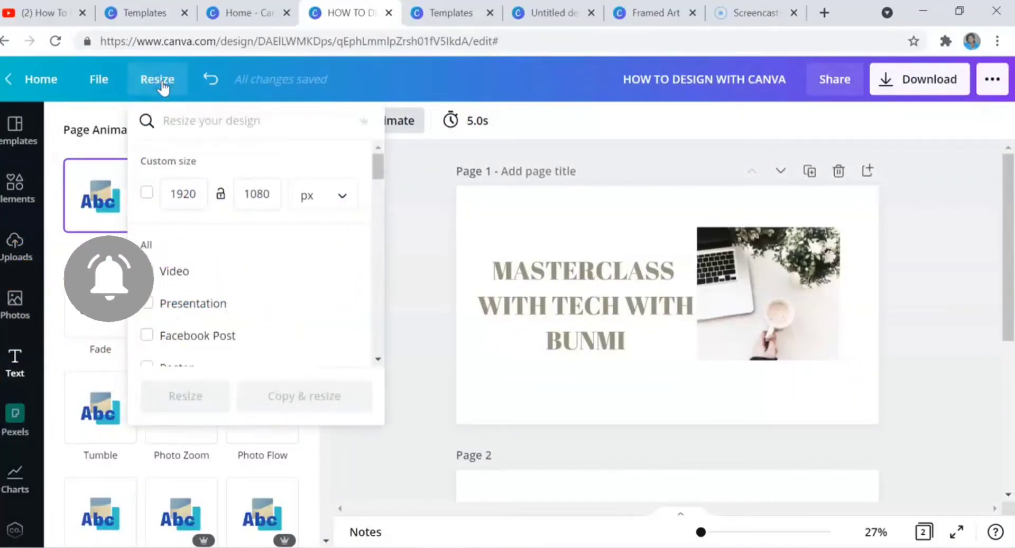
pyautogui.click(100, 84)
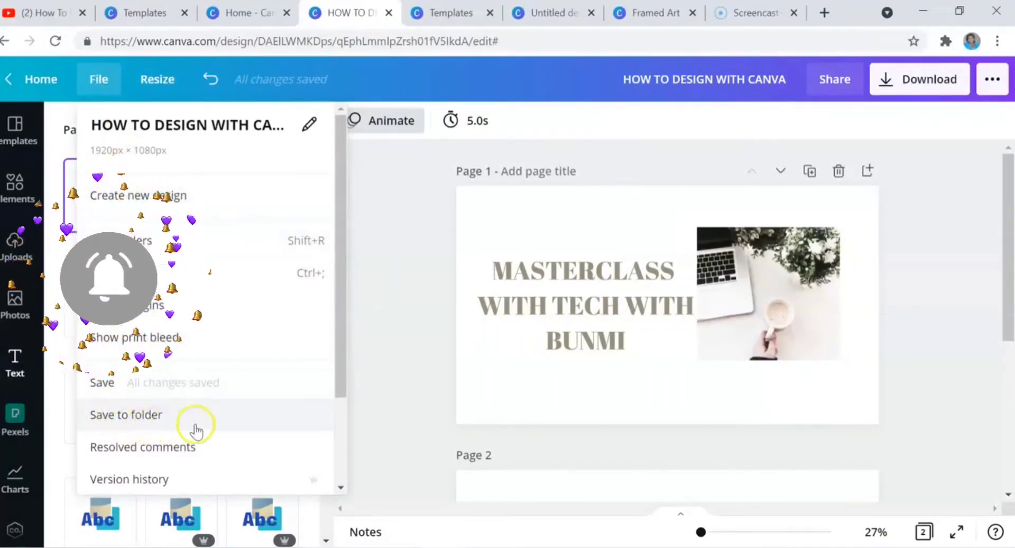
pyautogui.click(112, 415)
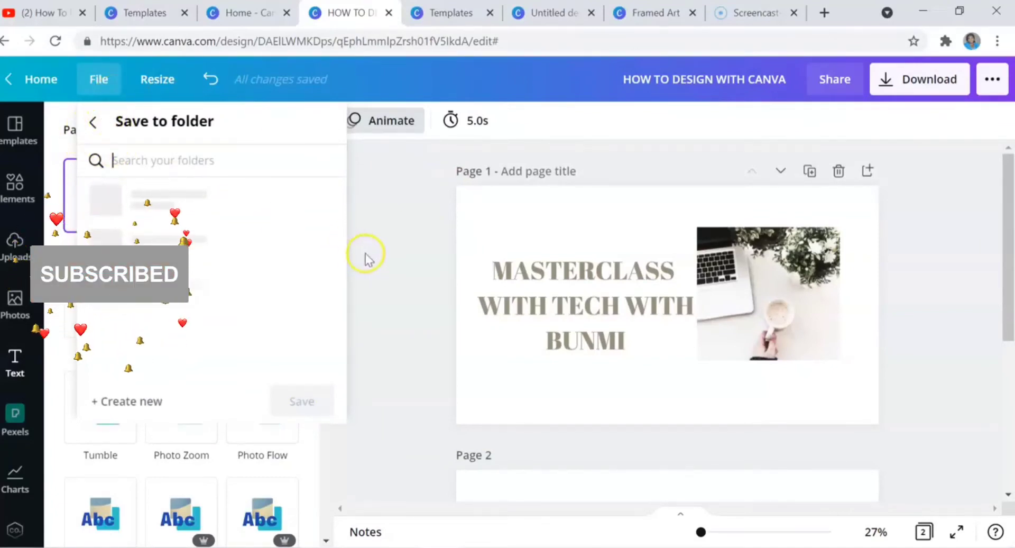
pyautogui.click(385, 251)
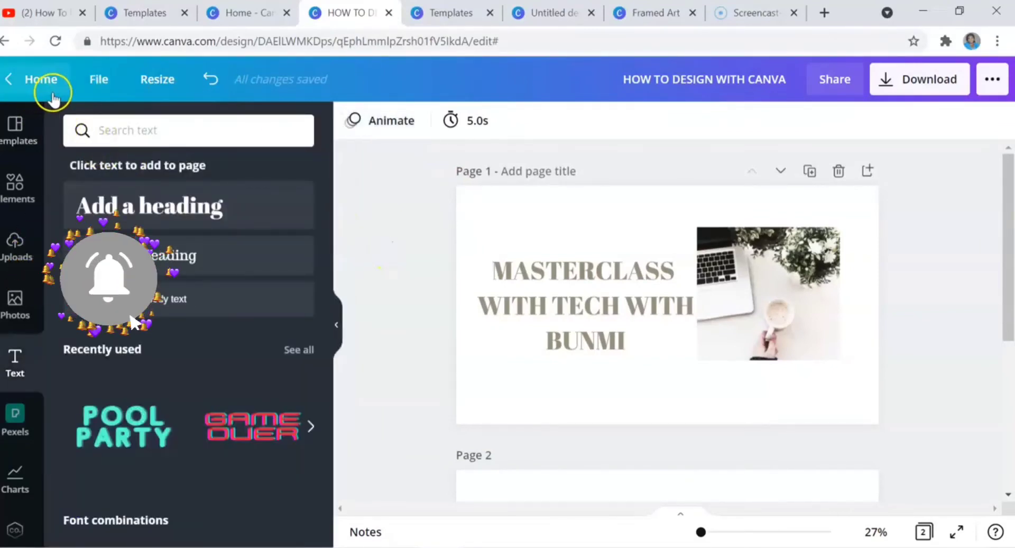
pyautogui.click(475, 270)
pyautogui.click(681, 328)
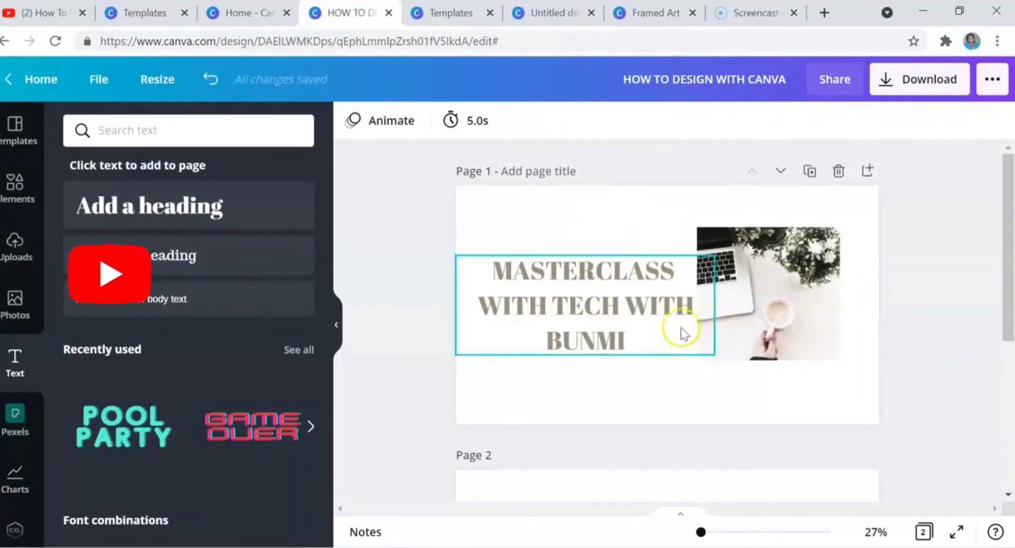
pyautogui.click(719, 346)
pyautogui.click(594, 334)
pyautogui.click(645, 478)
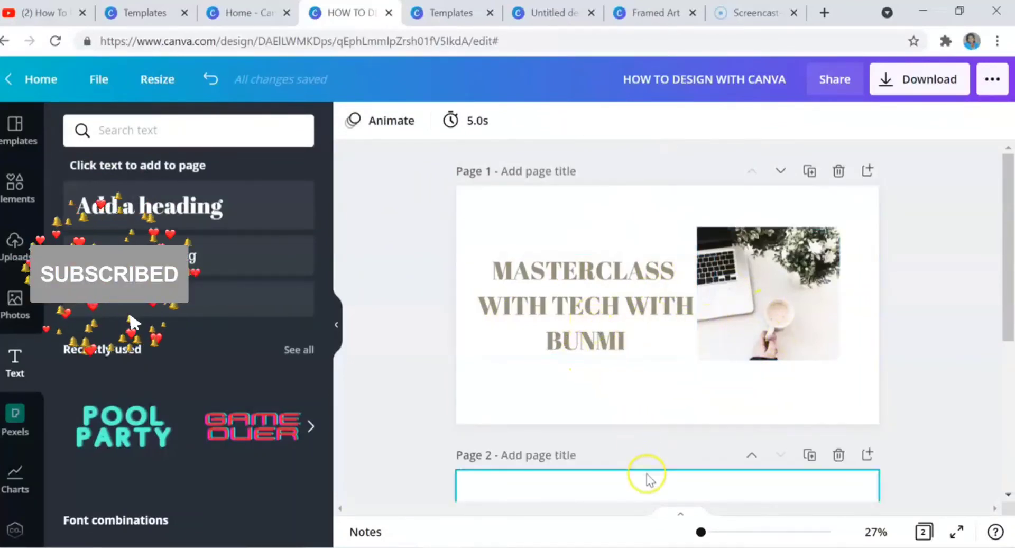
pyautogui.click(670, 408)
pyautogui.click(597, 257)
pyautogui.scroll(-1, 595, 217)
pyautogui.scroll(-2, 605, 245)
pyautogui.click(605, 245)
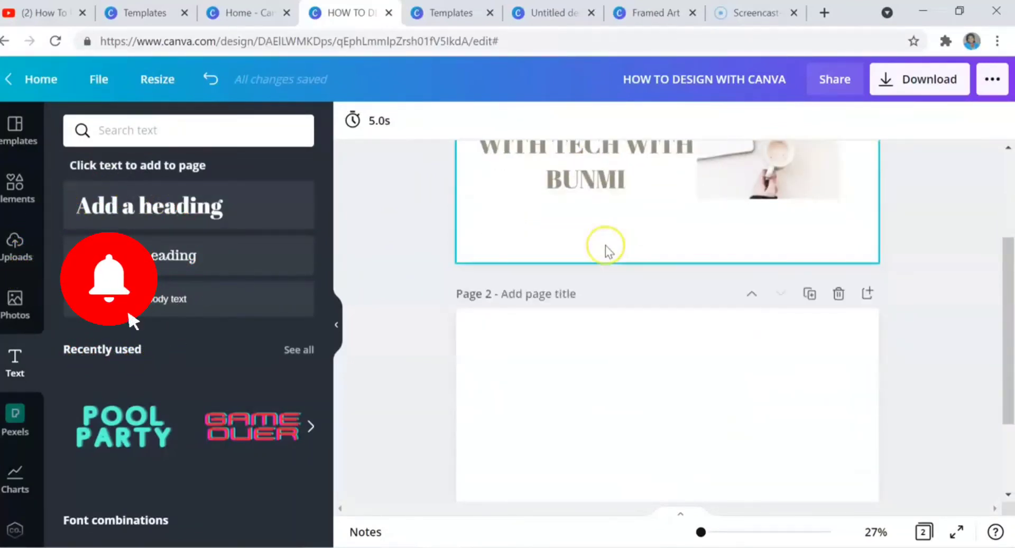
pyautogui.scroll(3, 605, 245)
pyautogui.scroll(-1, 605, 245)
pyautogui.scroll(-2, 604, 245)
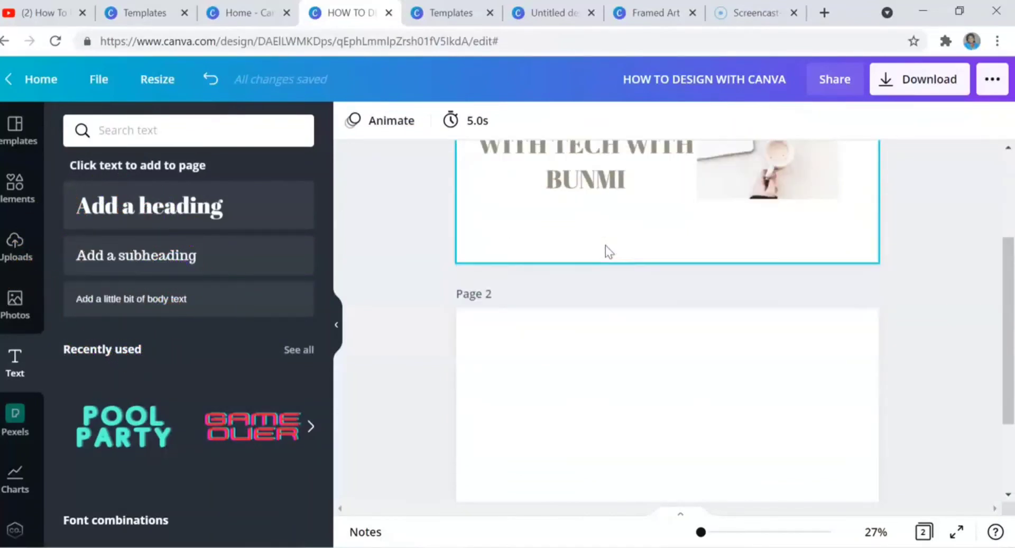
pyautogui.scroll(3, 605, 248)
pyautogui.click(496, 218)
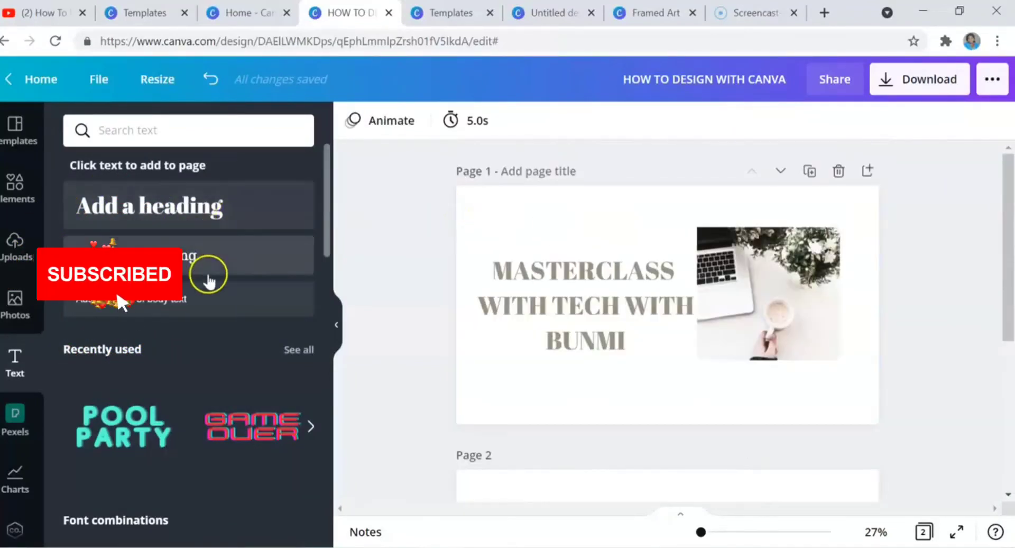
# Look through the laptop photos and graphics in the elements library
pyautogui.click(15, 182)
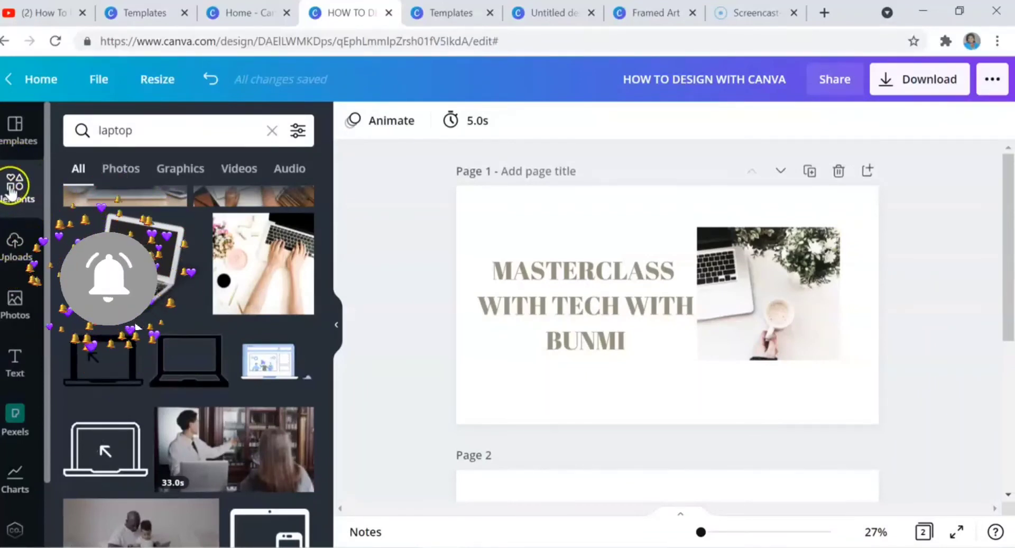
pyautogui.click(134, 178)
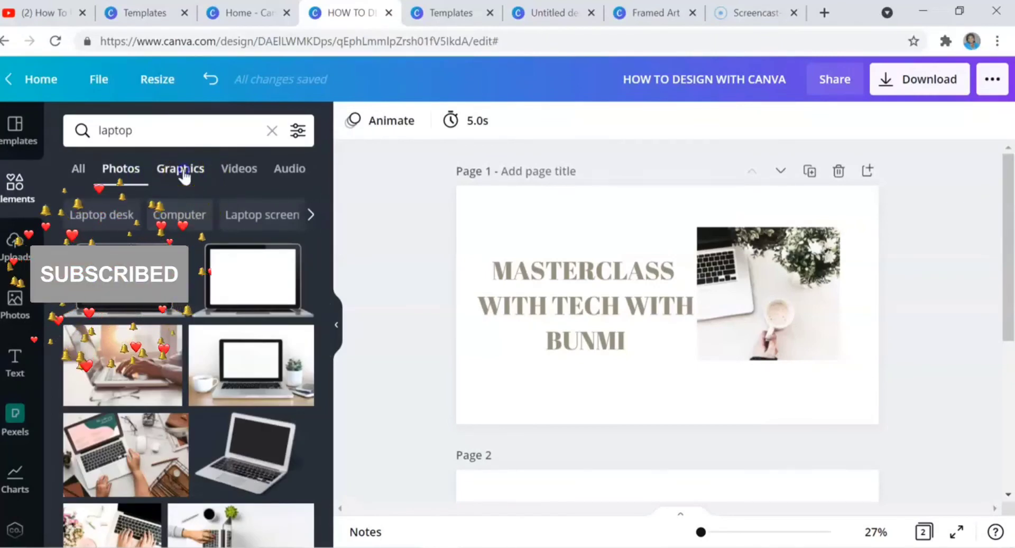
pyautogui.click(182, 175)
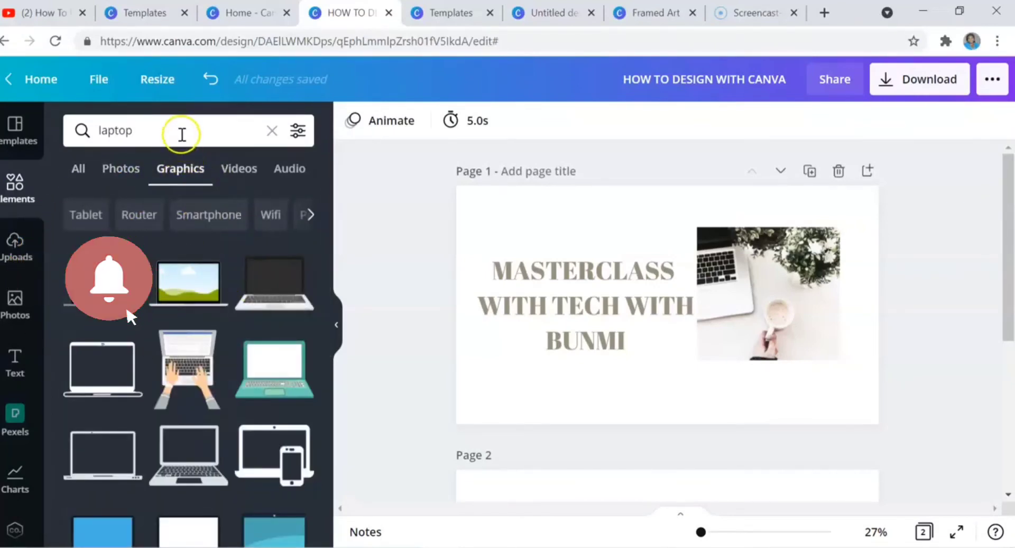
# Replace the laptop search in the elements library with a search for "background change"
pyautogui.click(181, 132)
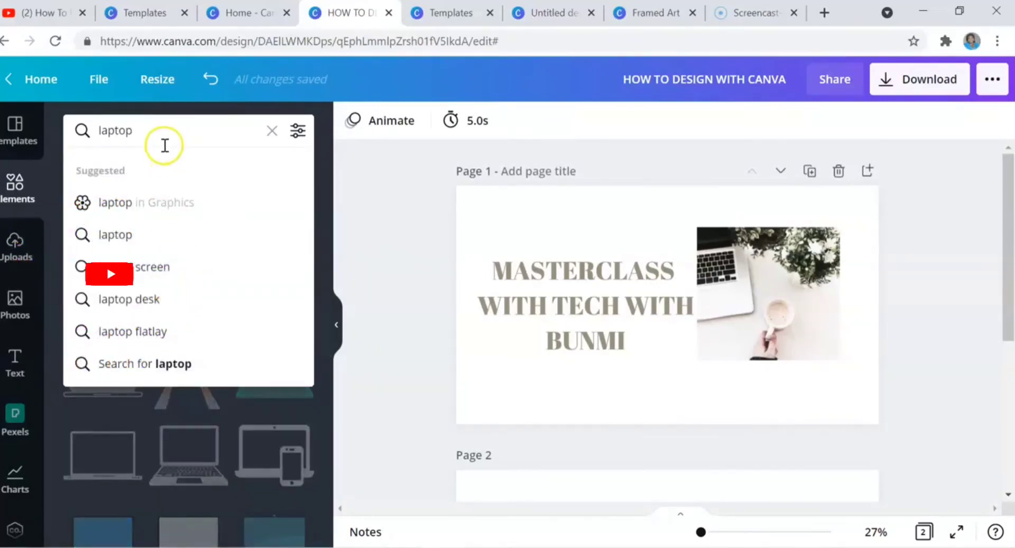
pyautogui.press('BackSpace')
pyautogui.press('BackSpace')
pyautogui.press('BackSpace')
pyautogui.press('BackSpace')
pyautogui.press('BackSpace')
pyautogui.press('BackSpace')
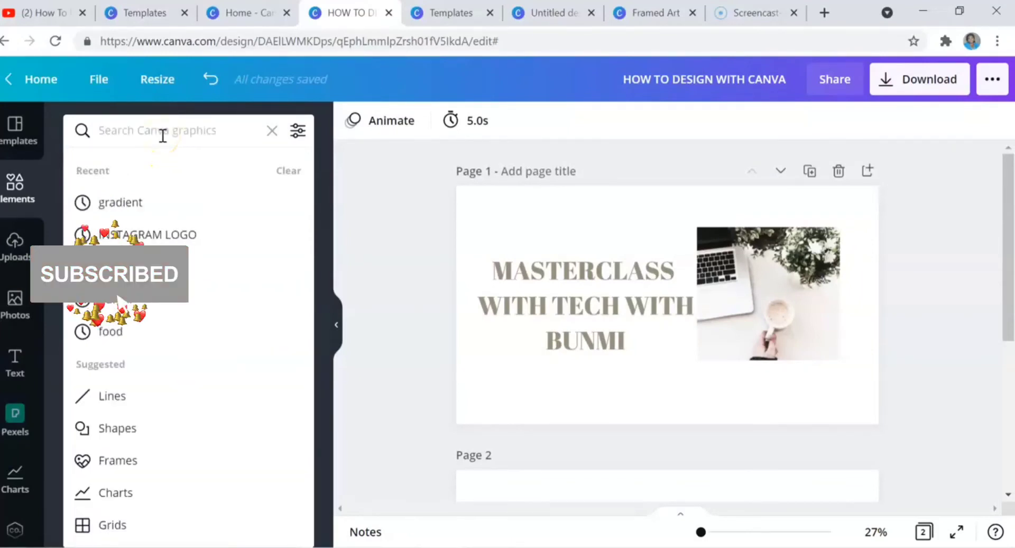
pyautogui.write('BAC')
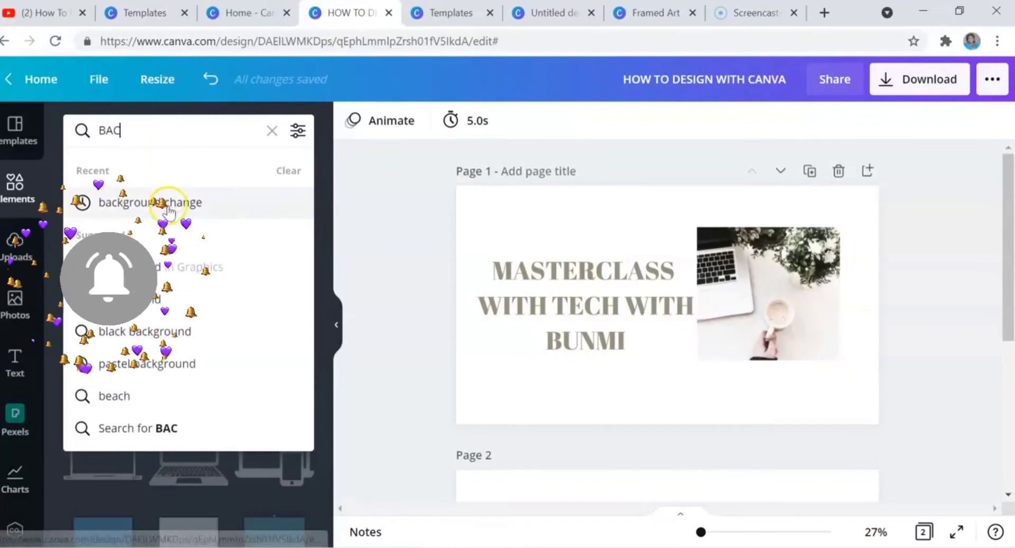
pyautogui.click(159, 202)
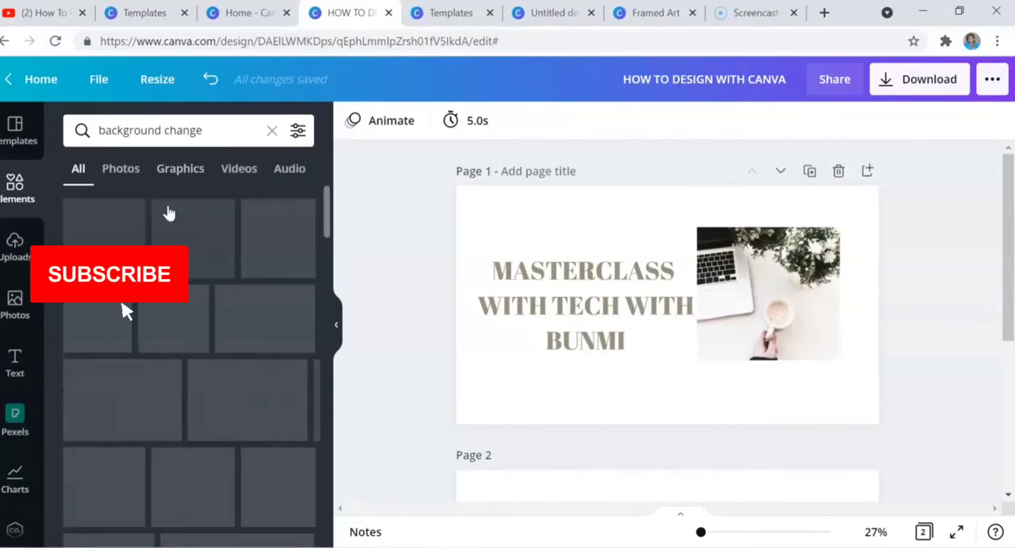
pyautogui.click(202, 211)
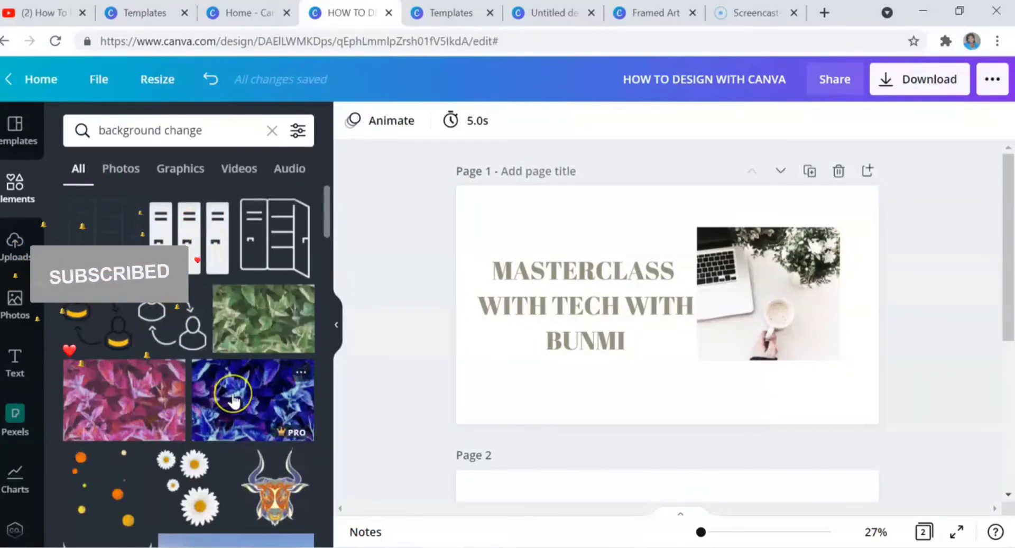
# Browse the "background change" element results and look over both pages of the design
pyautogui.scroll(-3, 234, 400)
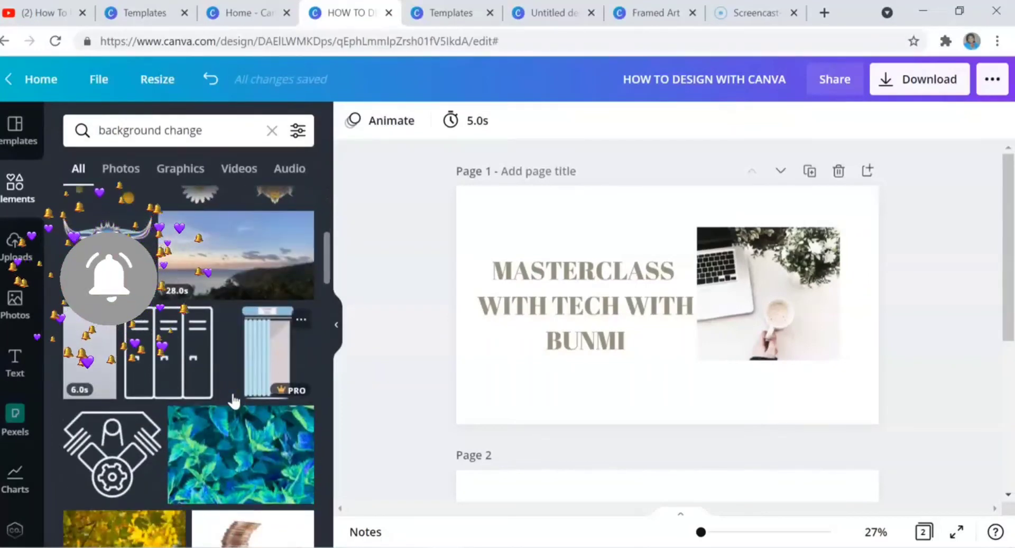
pyautogui.scroll(-4, 234, 400)
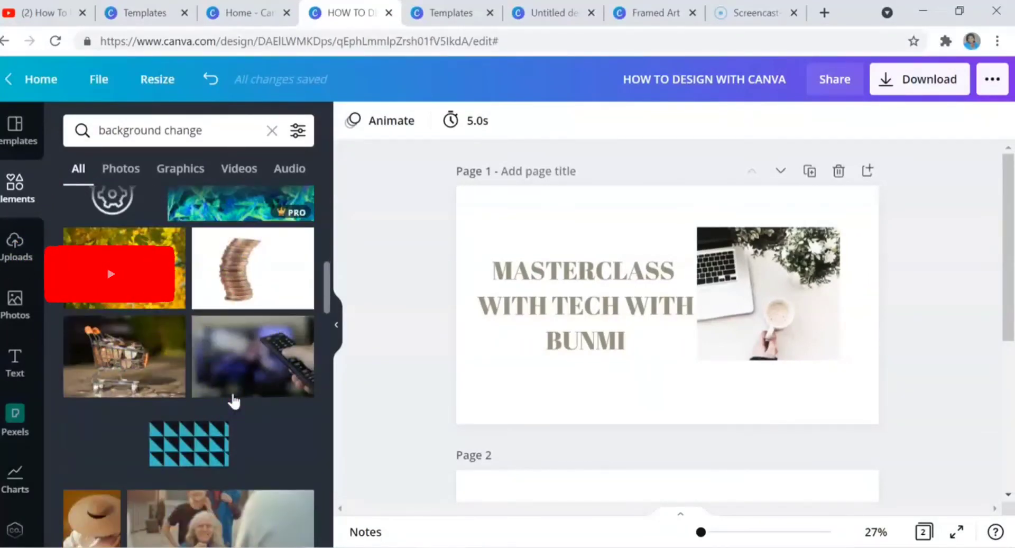
pyautogui.scroll(-6, 234, 400)
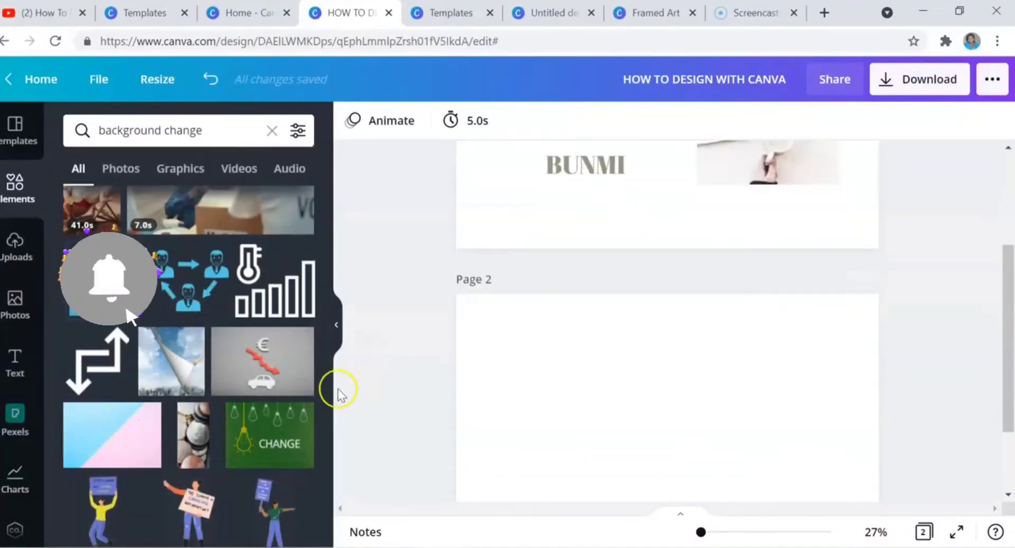
pyautogui.scroll(-5, 340, 385)
pyautogui.scroll(4, 50, 389)
pyautogui.scroll(5, 652, 380)
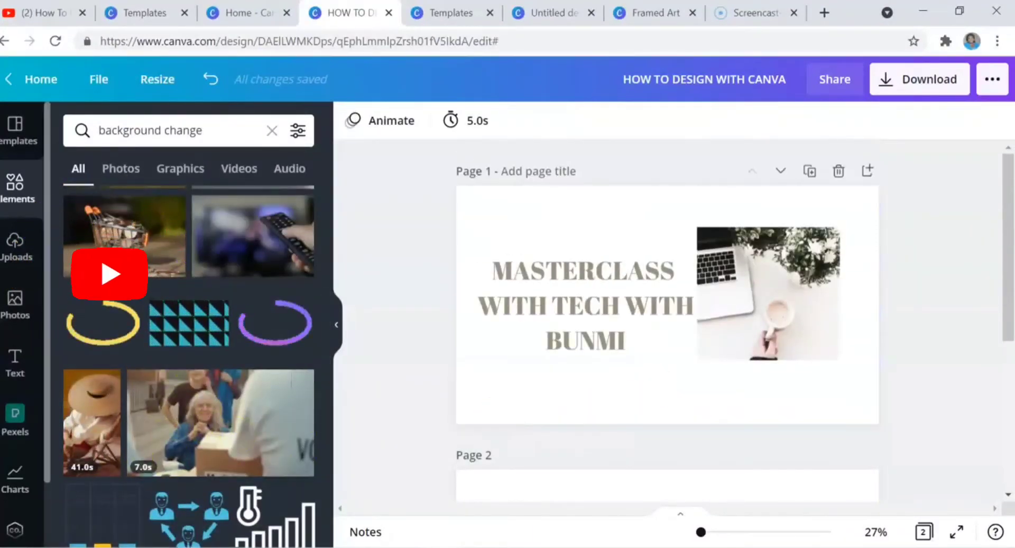
pyautogui.scroll(-5, 560, 254)
pyautogui.scroll(2, 562, 251)
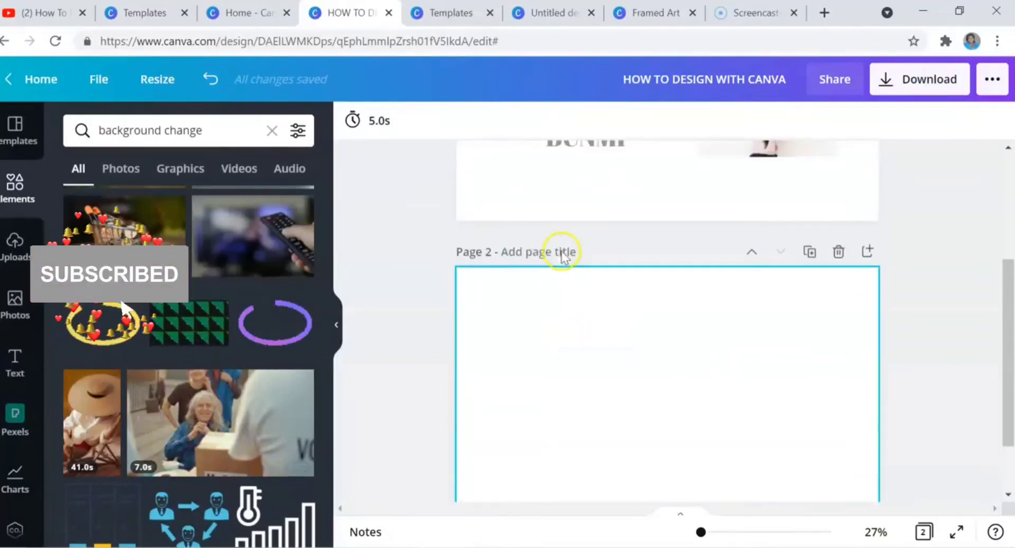
pyautogui.scroll(-2, 545, 316)
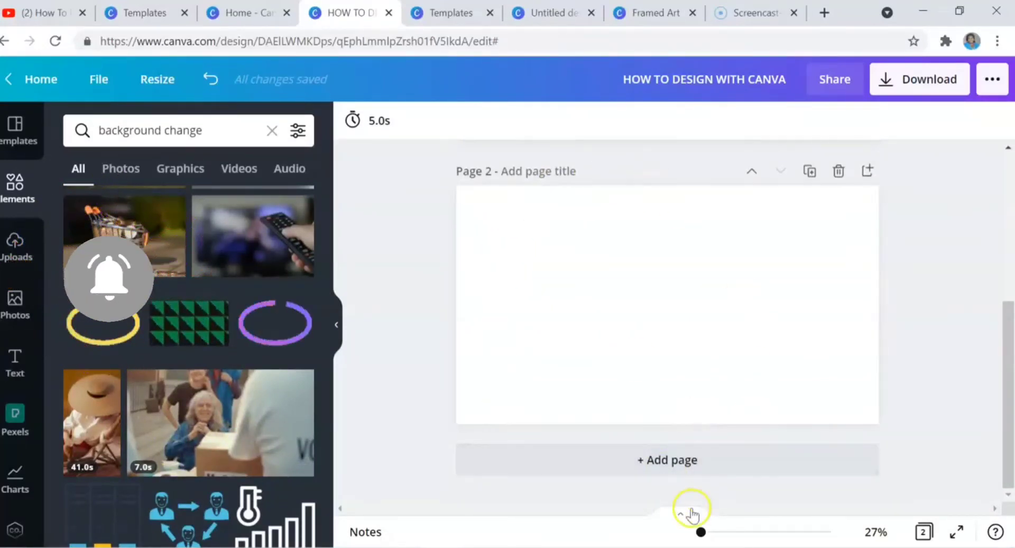
pyautogui.scroll(5, 641, 259)
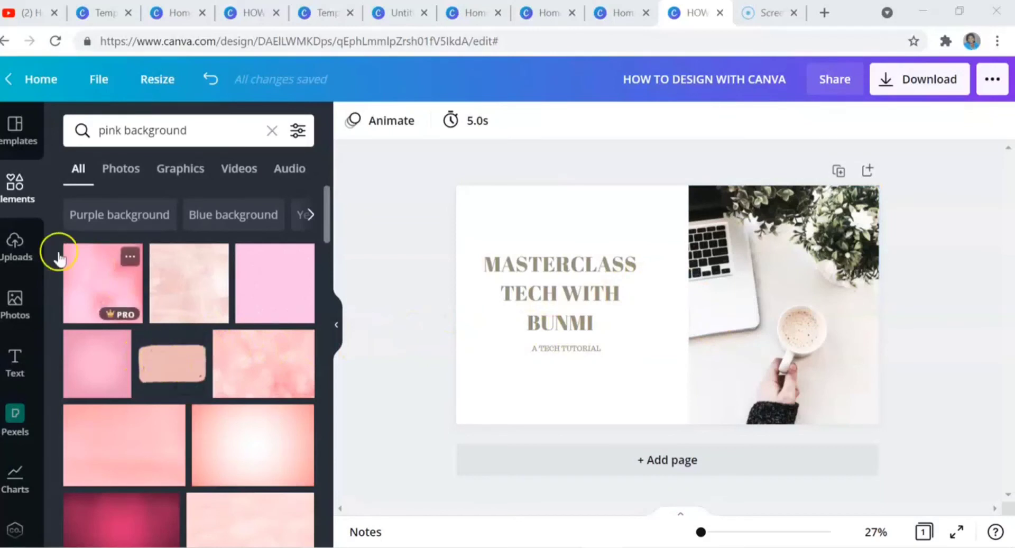
# Add the pink brush-stroke shape from the "pink background" results and place it over the masterclass heading
pyautogui.click(20, 190)
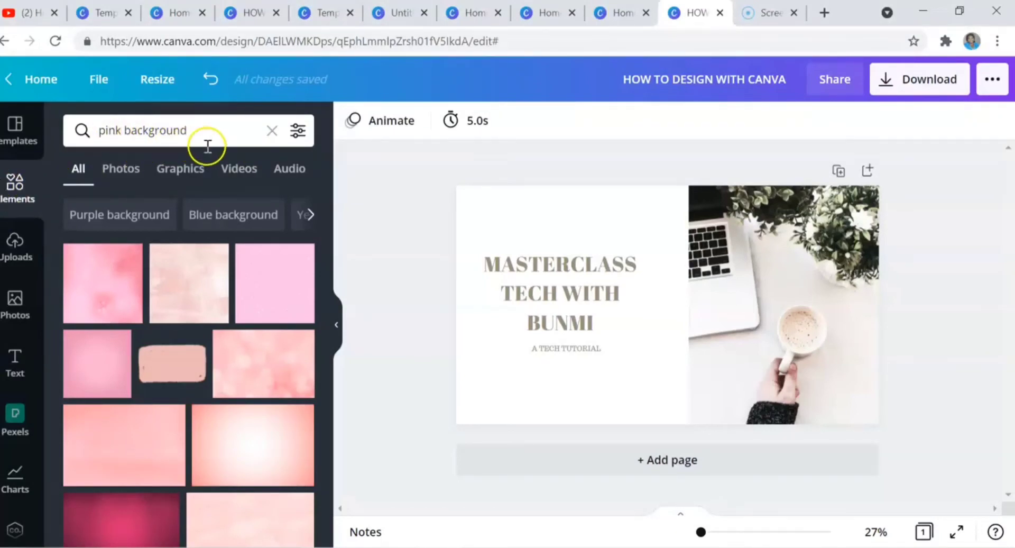
pyautogui.click(186, 365)
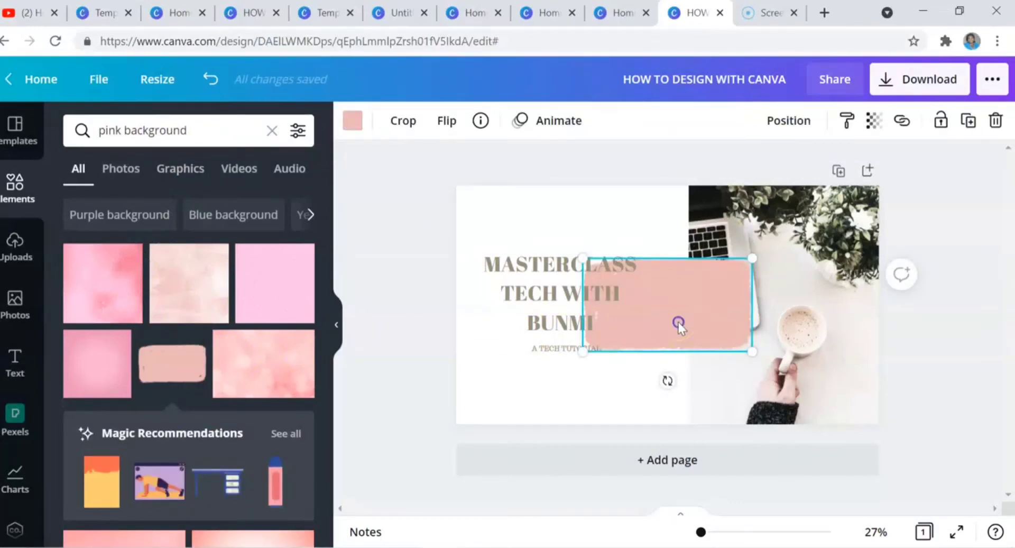
pyautogui.moveTo(678, 322); pyautogui.dragTo(572, 307)
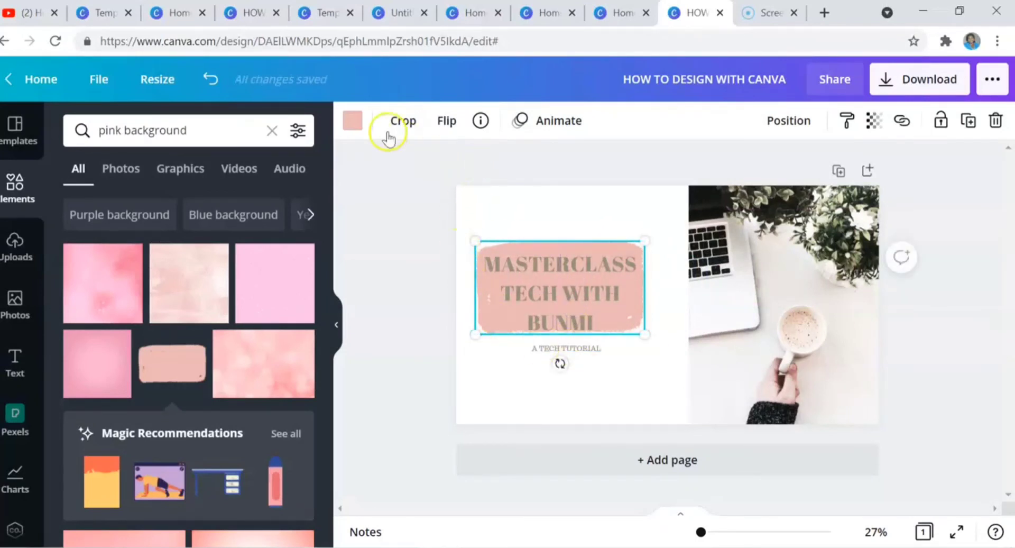
# Try the brush-stroke shape in the mustard, green and purple brand colours and the beige photo color
pyautogui.click(351, 123)
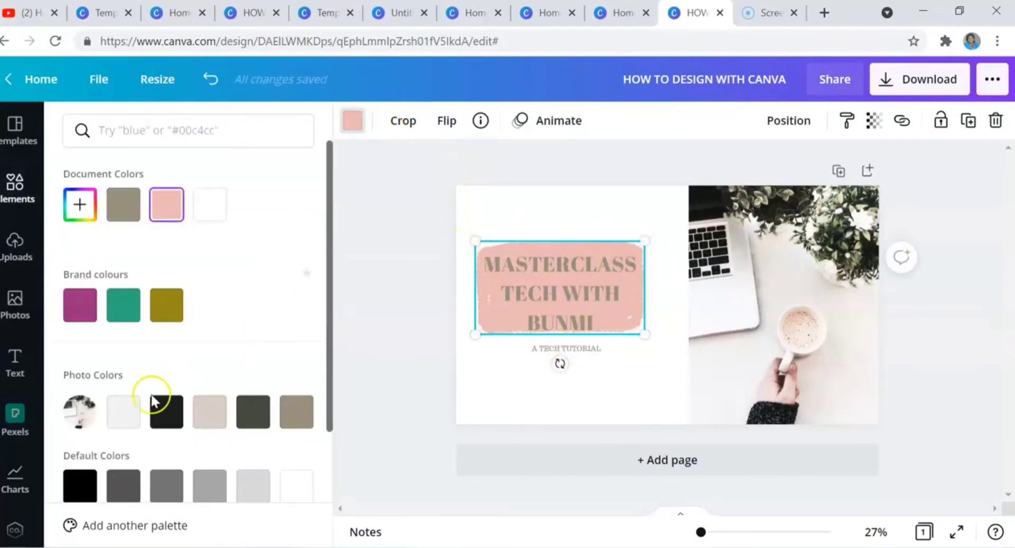
pyautogui.click(174, 314)
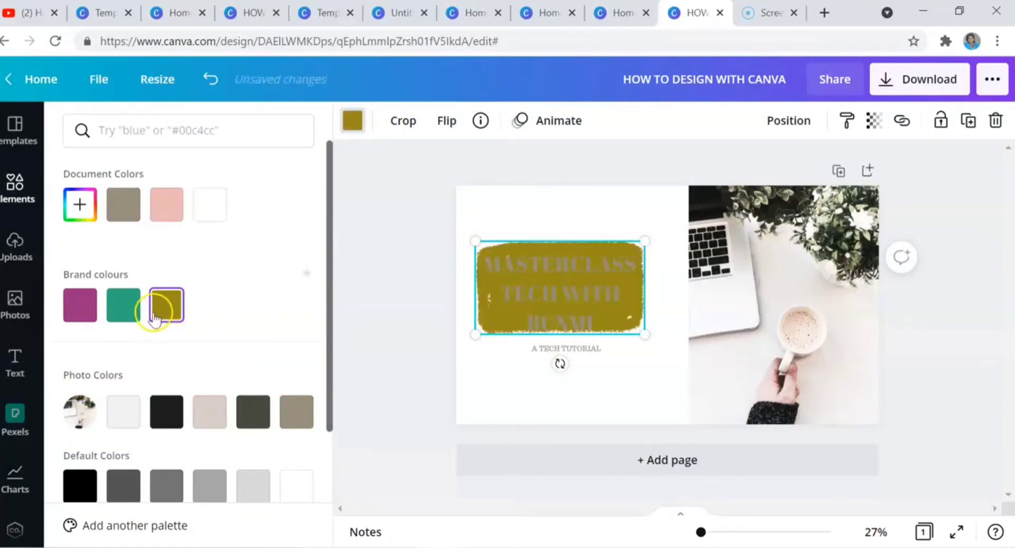
pyautogui.click(136, 318)
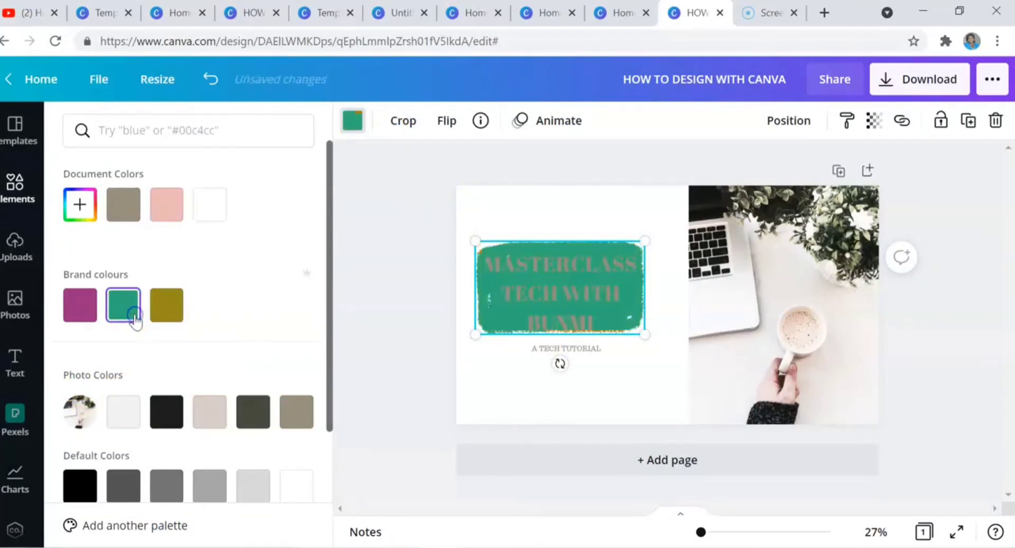
pyautogui.click(74, 315)
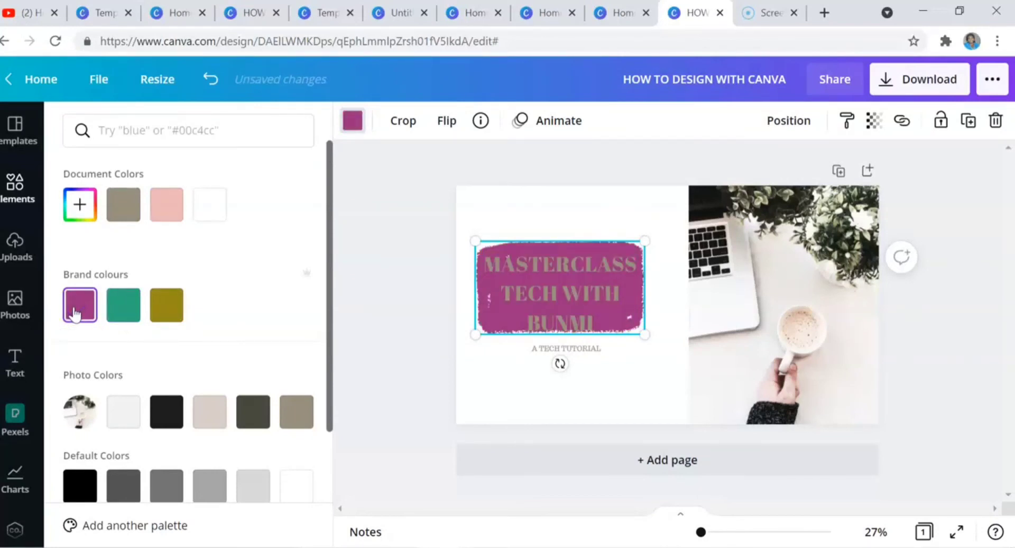
pyautogui.click(209, 412)
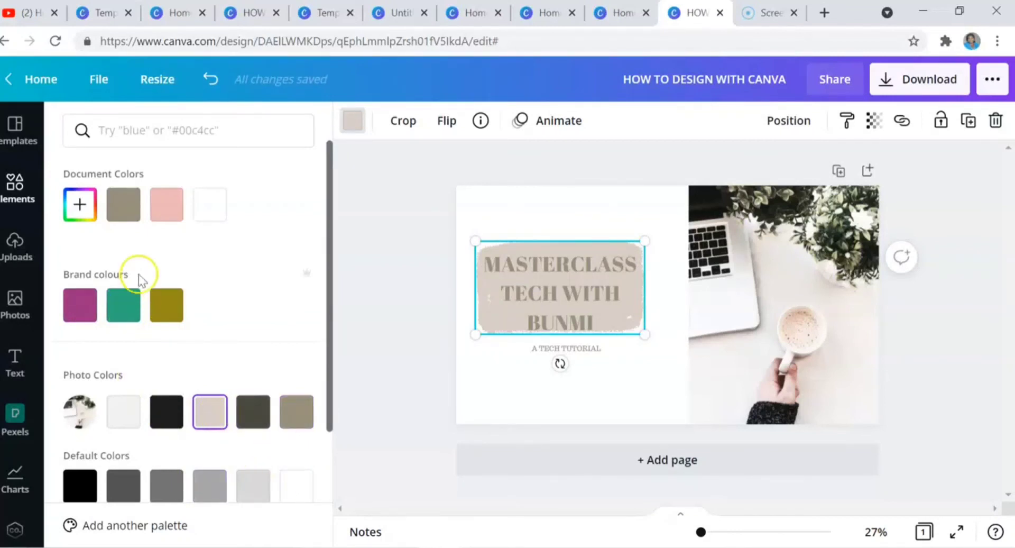
# Recolor the brush-stroke shape with the custom crimson #BD2C46, after trying orange, brown, lavender, green and pink tones
pyautogui.click(80, 204)
pyautogui.click(259, 254)
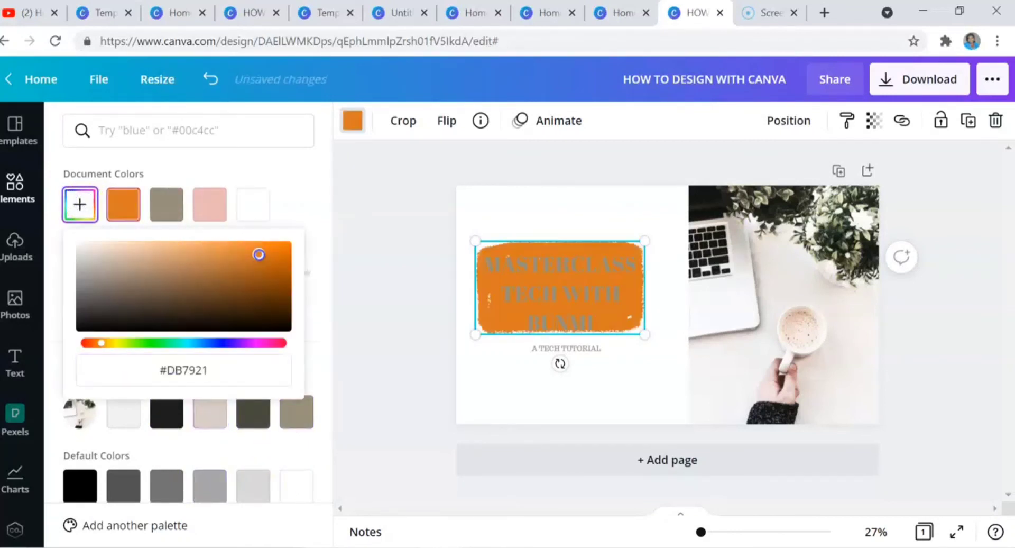
pyautogui.click(244, 299)
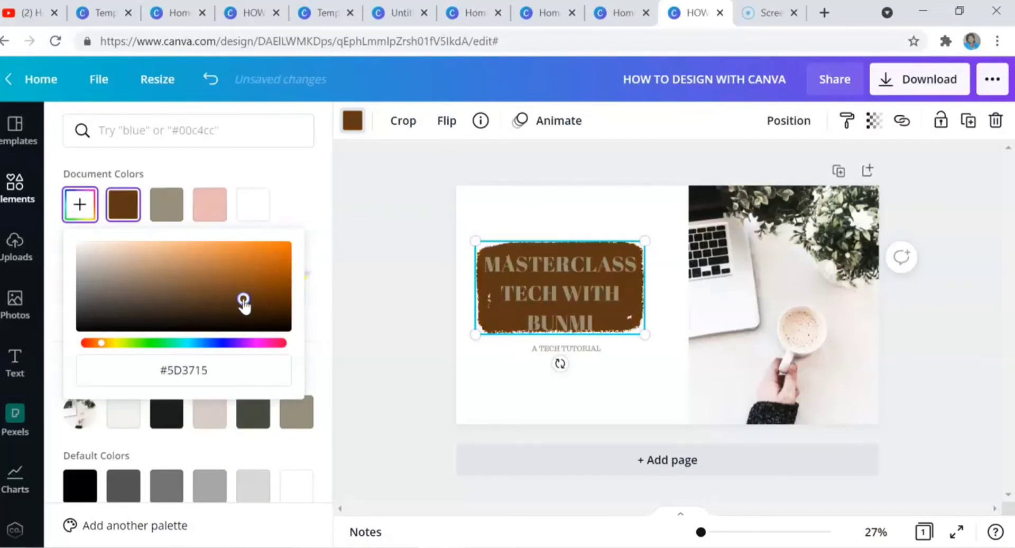
pyautogui.click(168, 288)
pyautogui.moveTo(172, 276); pyautogui.dragTo(161, 324)
pyautogui.click(204, 342)
pyautogui.moveTo(247, 299); pyautogui.dragTo(119, 253)
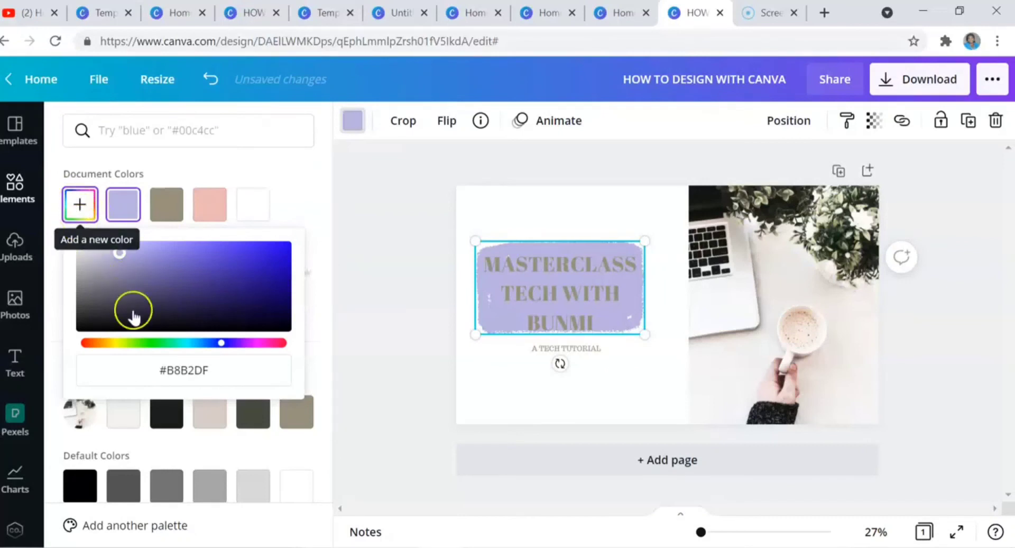
pyautogui.click(163, 342)
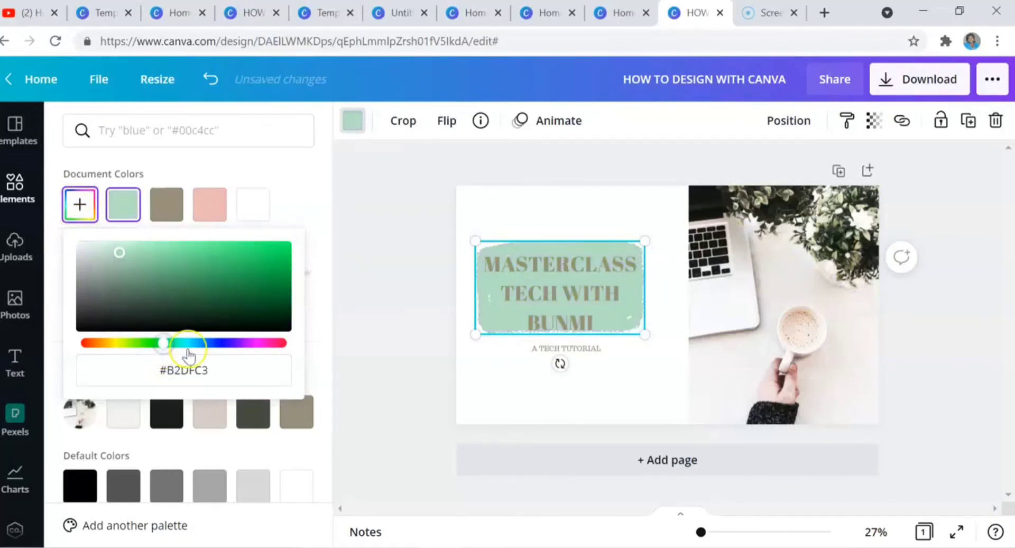
pyautogui.moveTo(270, 344); pyautogui.dragTo(275, 343)
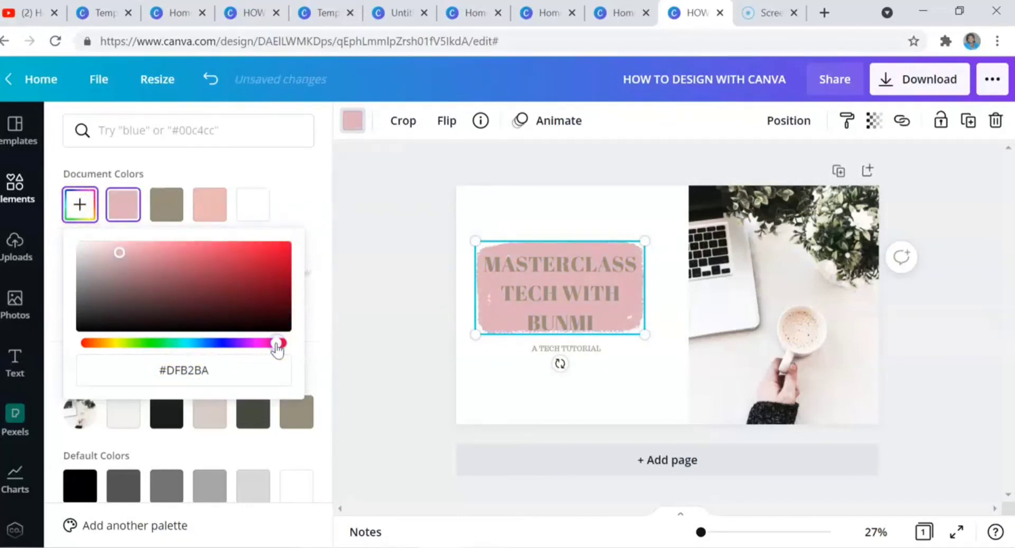
pyautogui.click(242, 265)
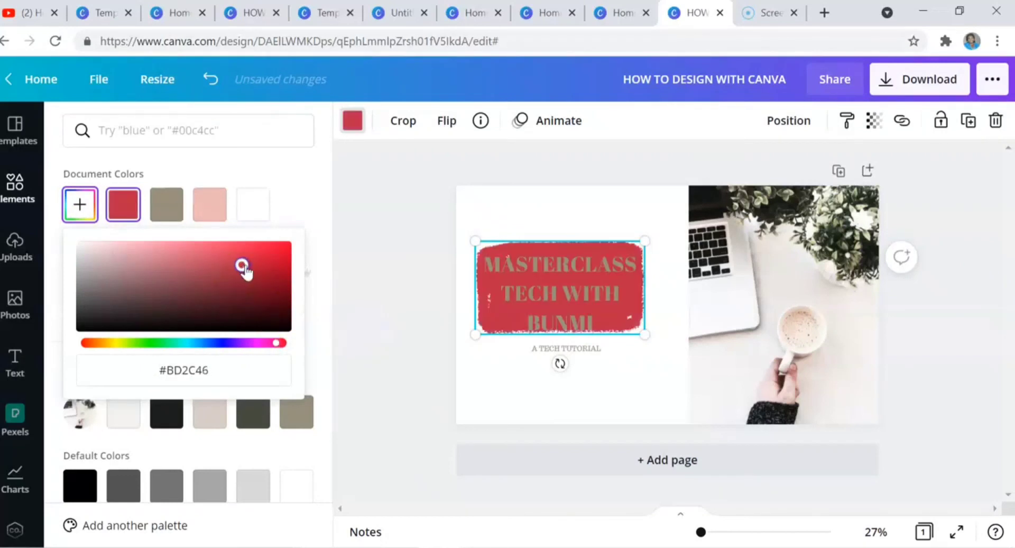
pyautogui.press('Escape')
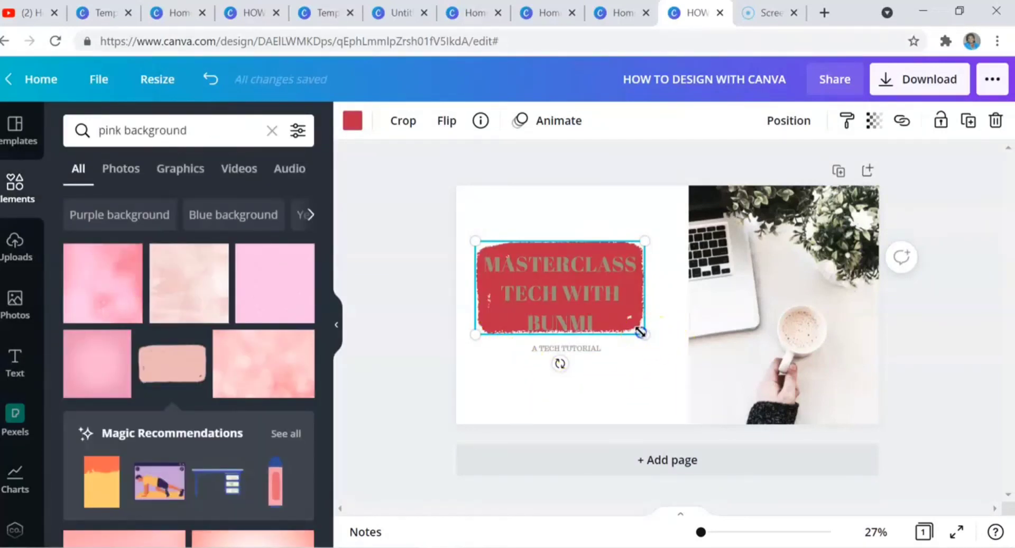
# Enlarge the crimson brush-stroke shape slightly, move it up above the subtitle, and position the heading on top of it
pyautogui.moveTo(641, 332); pyautogui.dragTo(651, 344)
pyautogui.click(664, 405)
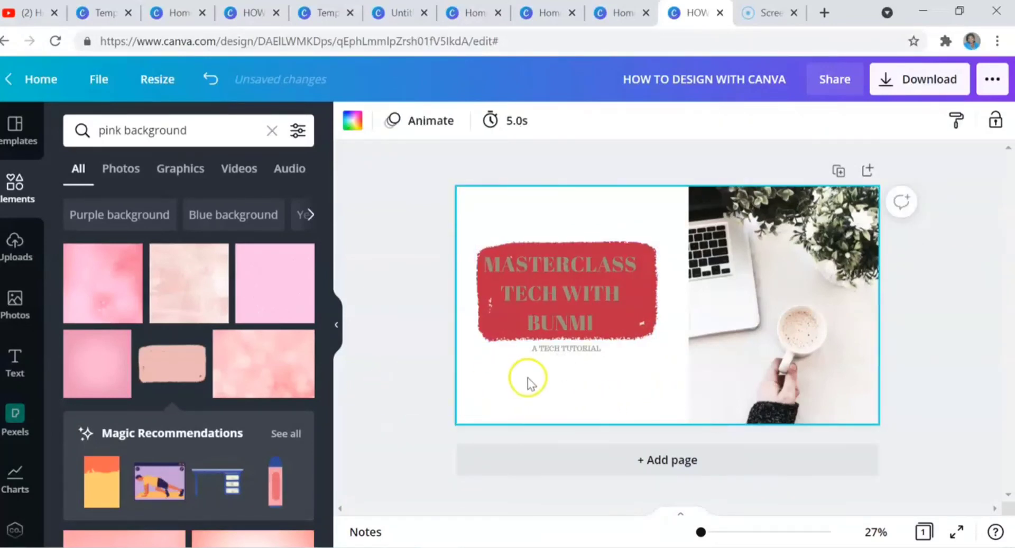
pyautogui.click(550, 350)
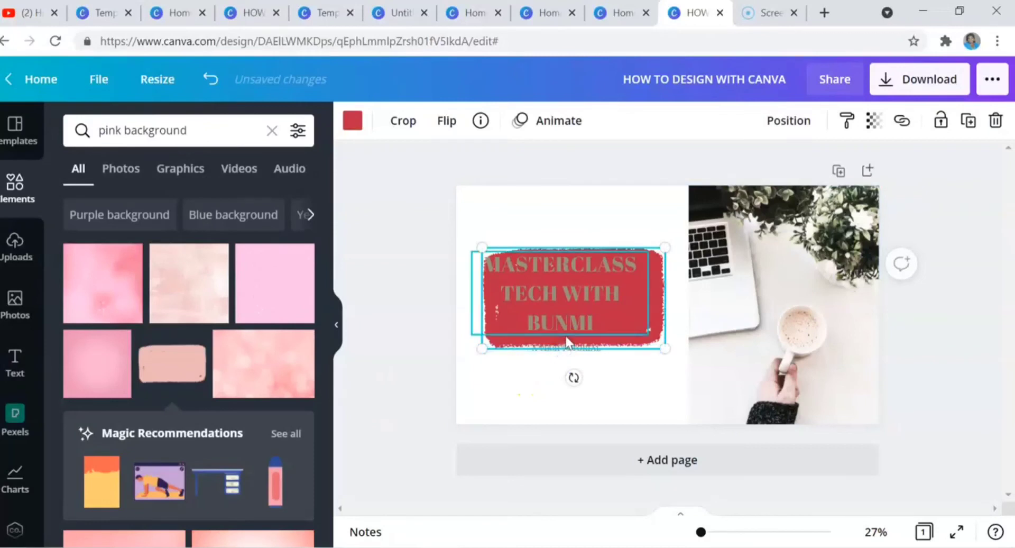
pyautogui.click(565, 337)
pyautogui.moveTo(566, 336); pyautogui.dragTo(572, 374)
pyautogui.moveTo(584, 271)
pyautogui.mouseDown()
pyautogui.moveTo(560, 223)
pyautogui.moveTo(618, 243)
pyautogui.moveTo(580, 246)
pyautogui.mouseUp()
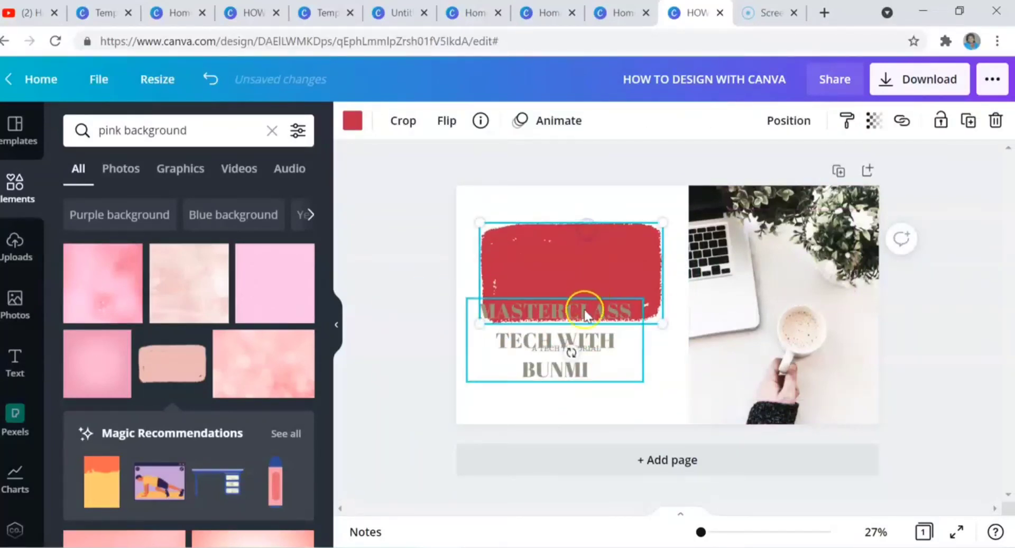
pyautogui.moveTo(582, 335); pyautogui.dragTo(600, 272)
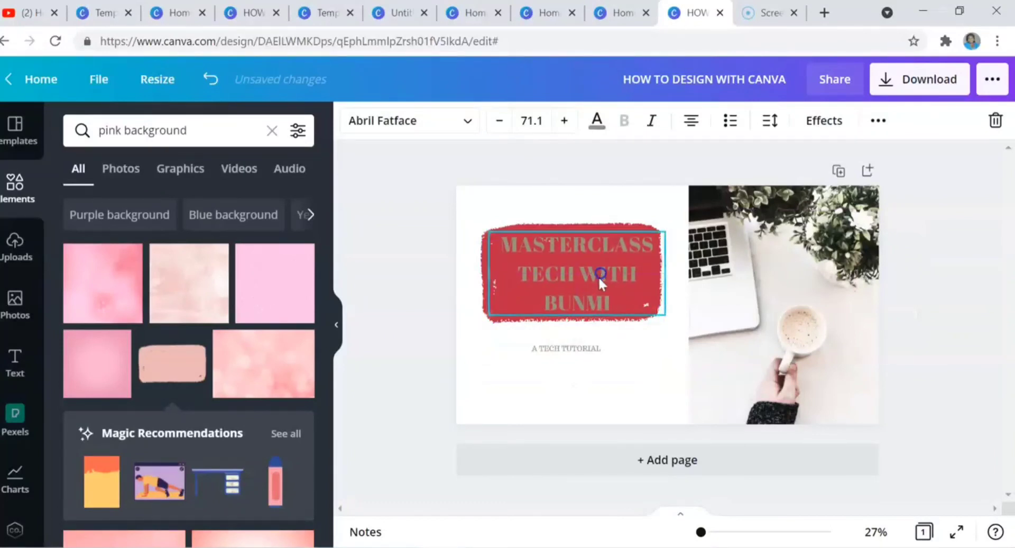